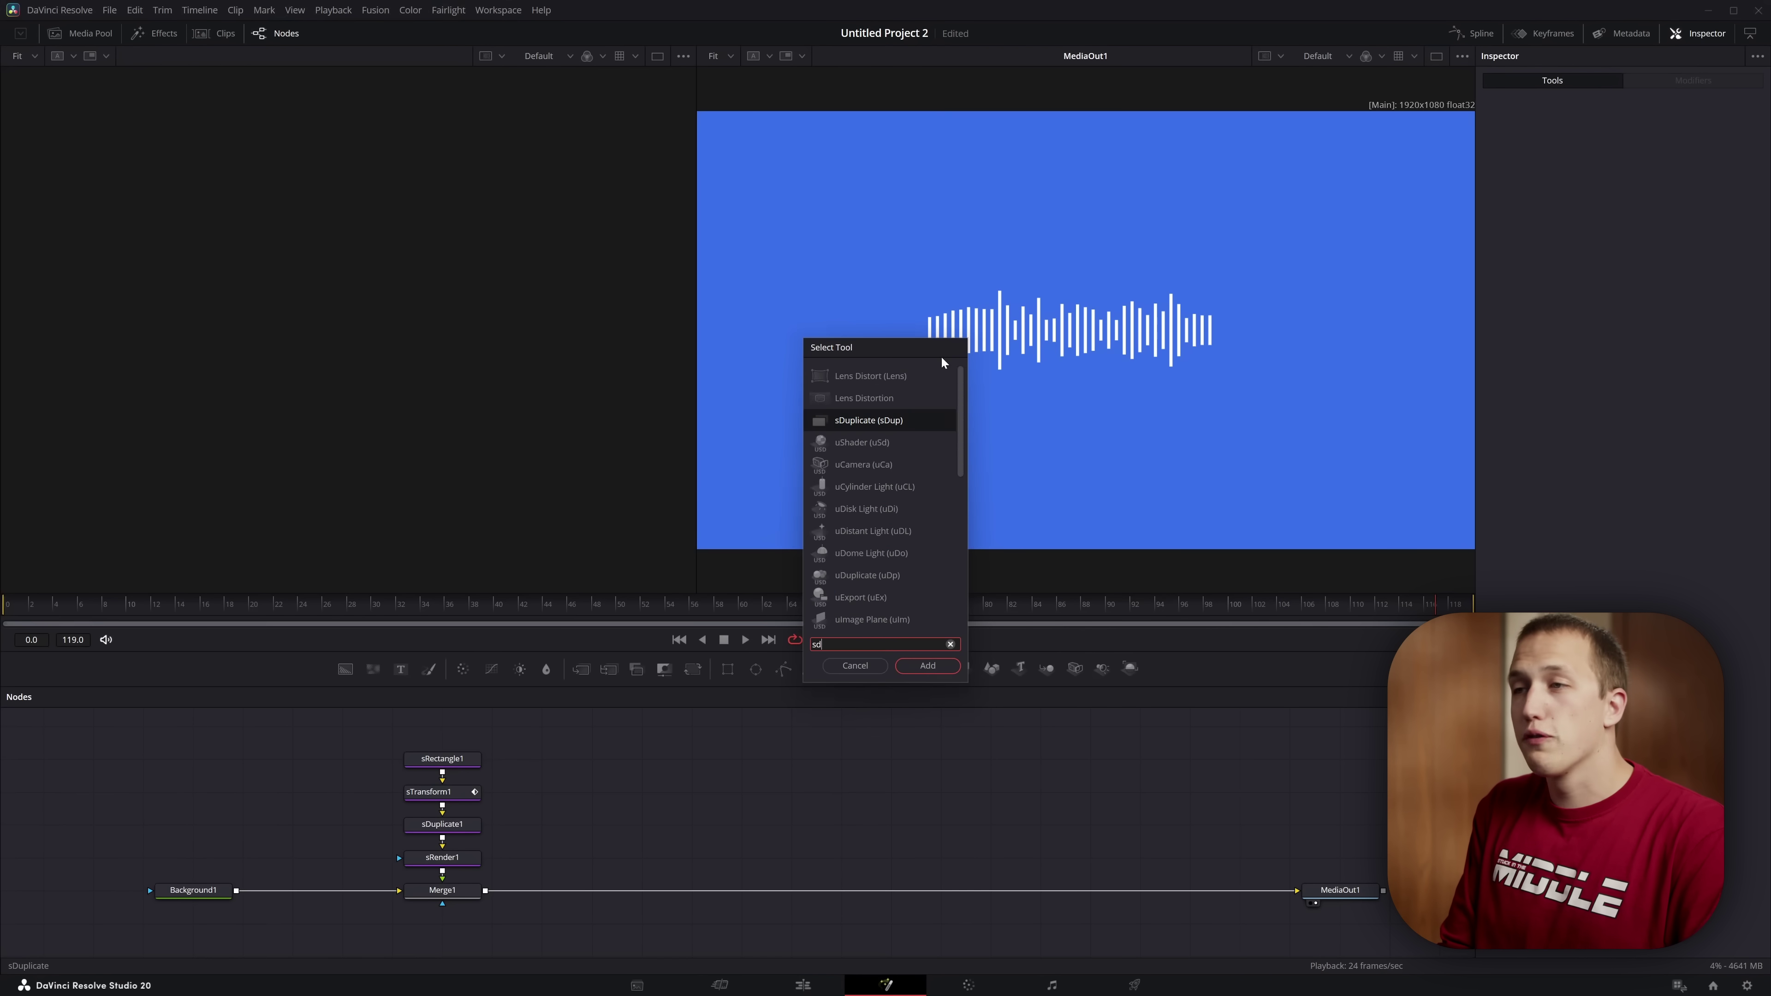
# - Add an sDuplicate node level with sRectangle1 and feed it sTransform1's output
pyautogui.write('dup')
pyautogui.press('Return')
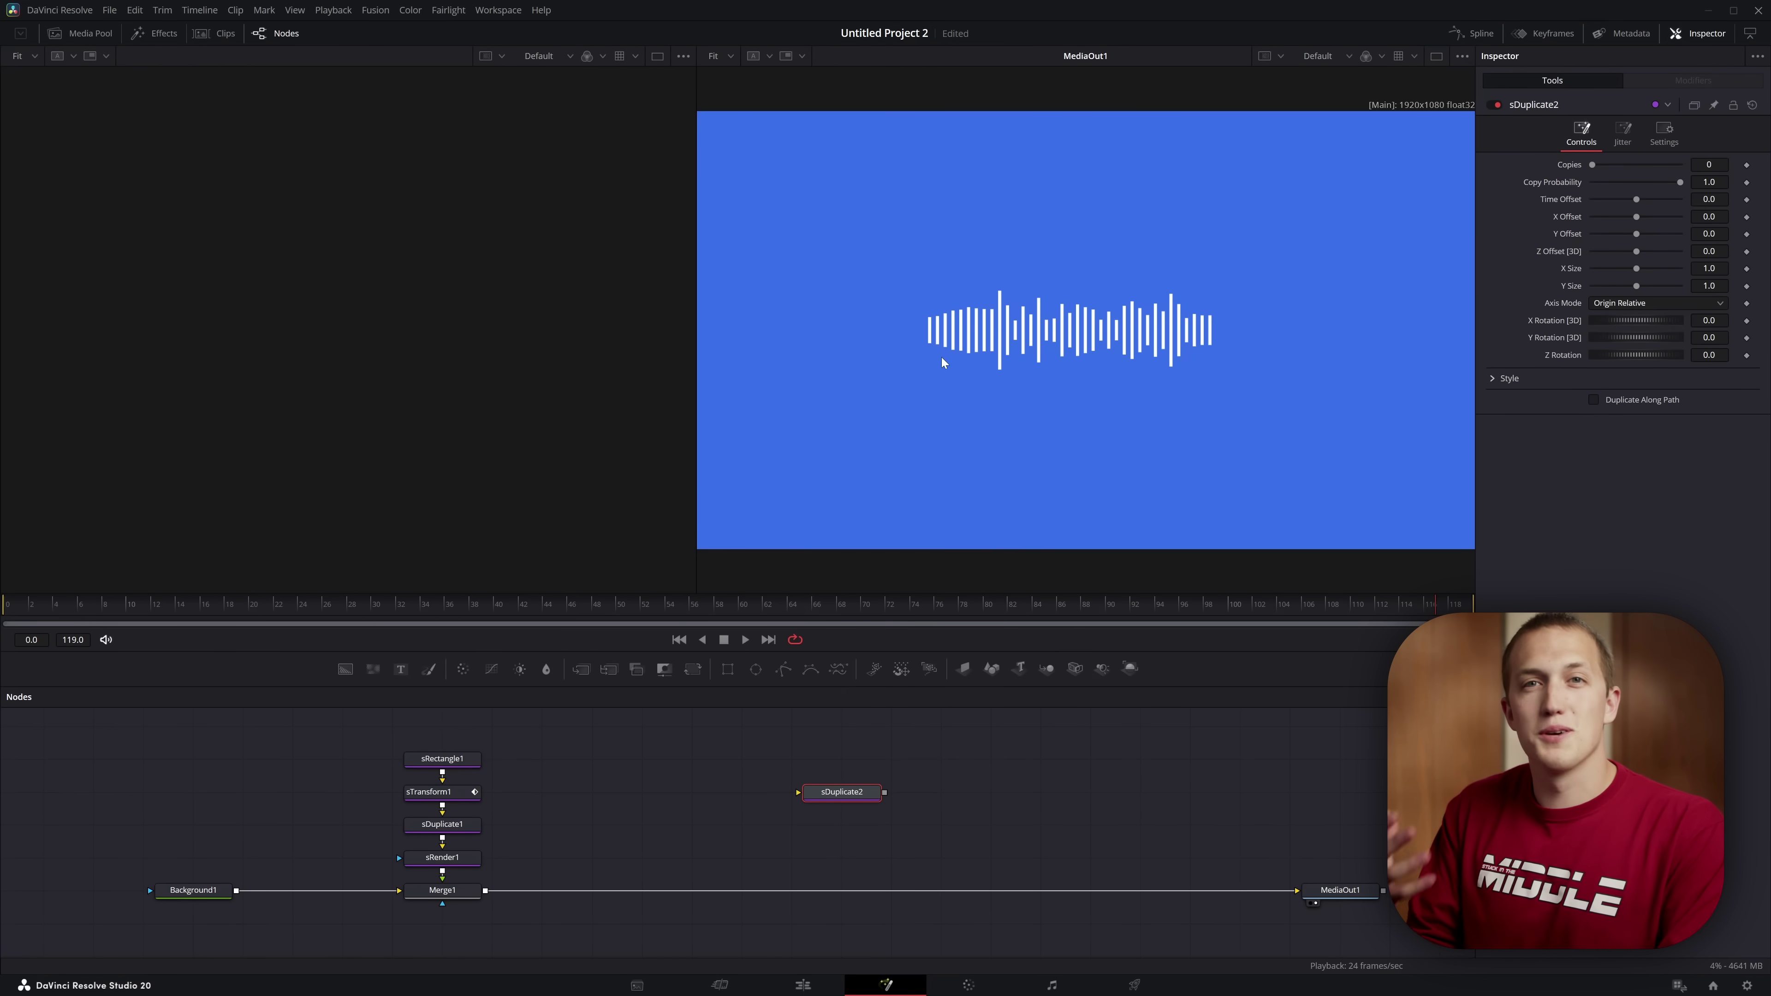
pyautogui.moveTo(842, 793); pyautogui.dragTo(743, 760)
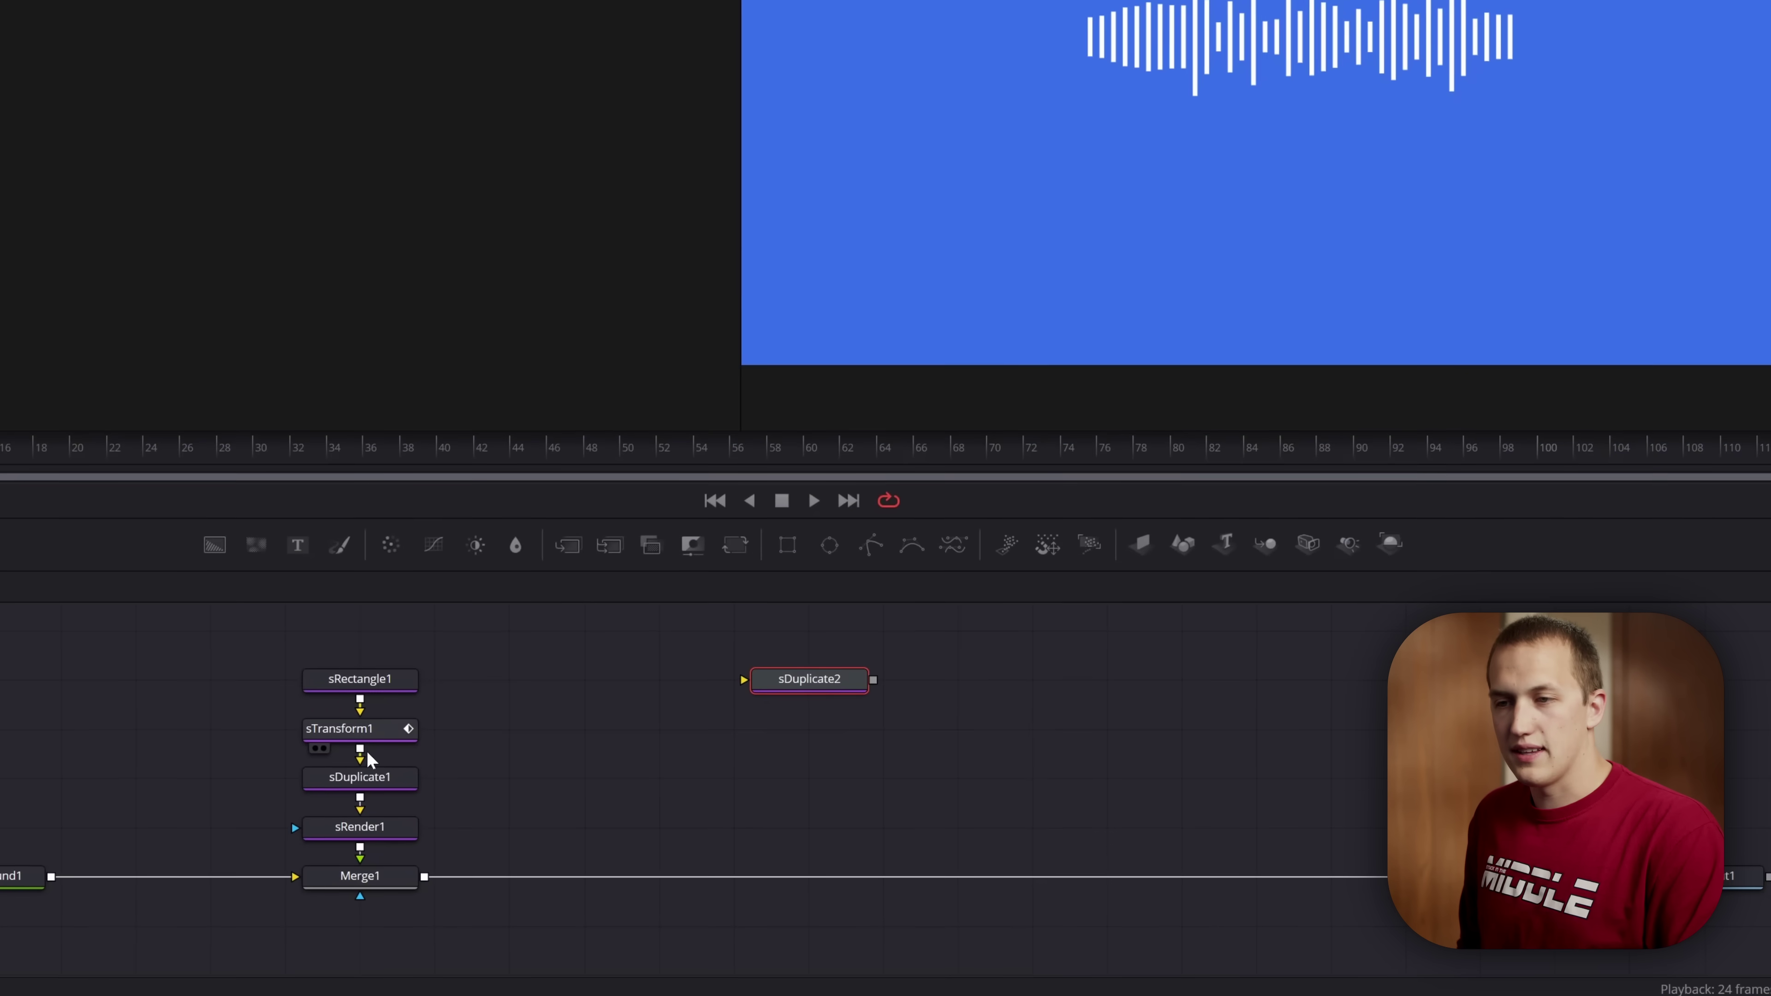
pyautogui.moveTo(367, 759); pyautogui.dragTo(802, 691)
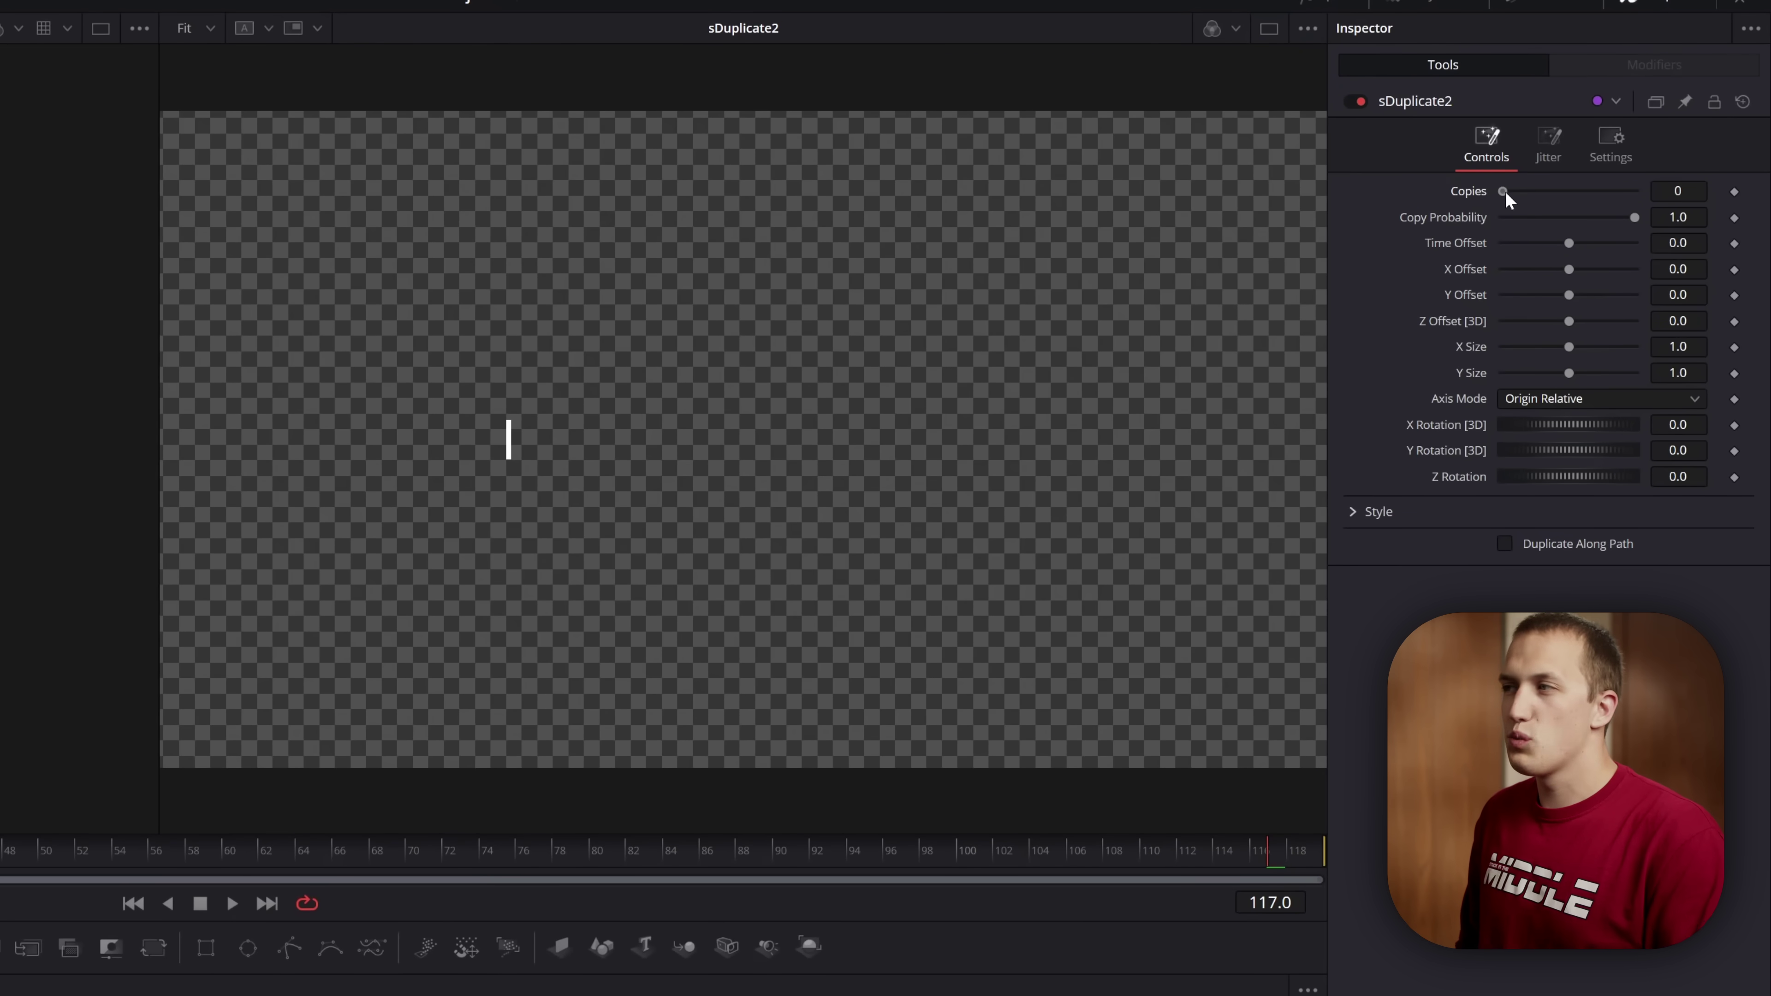
# - Space the duplicated bars 0.012 apart in X and set Copies to 40
pyautogui.moveTo(1677, 268)
pyautogui.mouseDown()
pyautogui.moveTo(1708, 269)
pyautogui.moveTo(1680, 268)
pyautogui.mouseUp()
pyautogui.click(1679, 191)
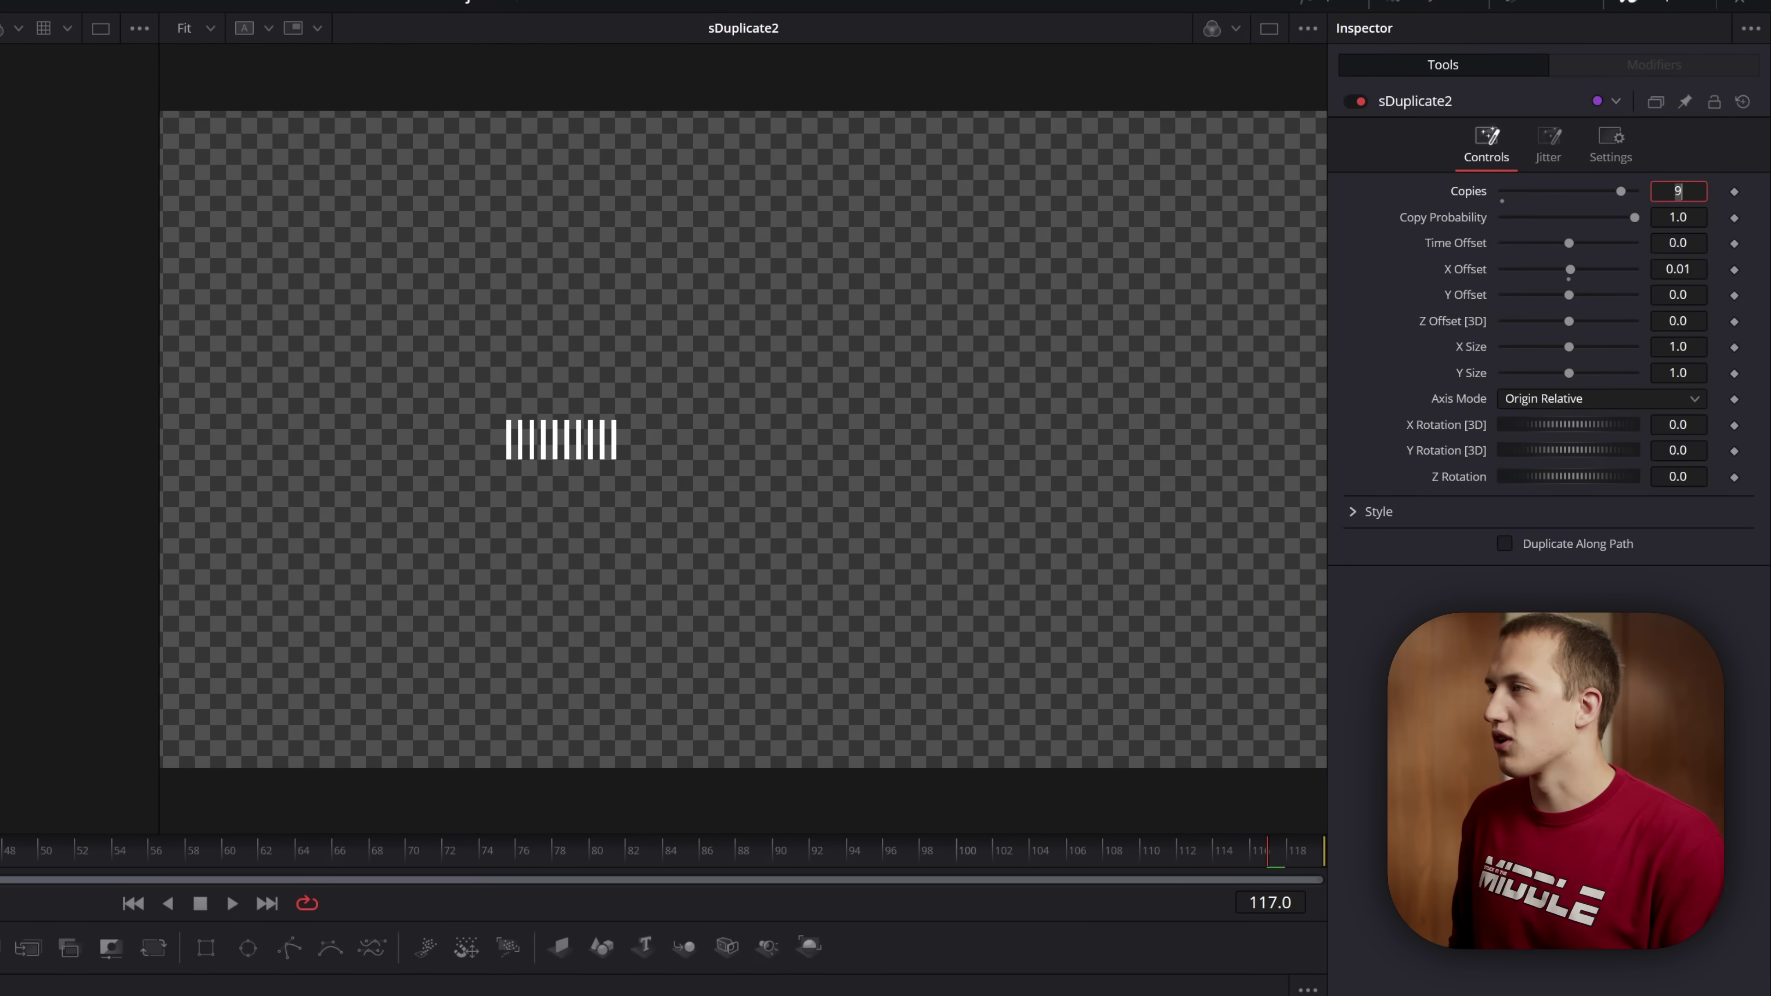
pyautogui.write('40')
pyautogui.press('Return')
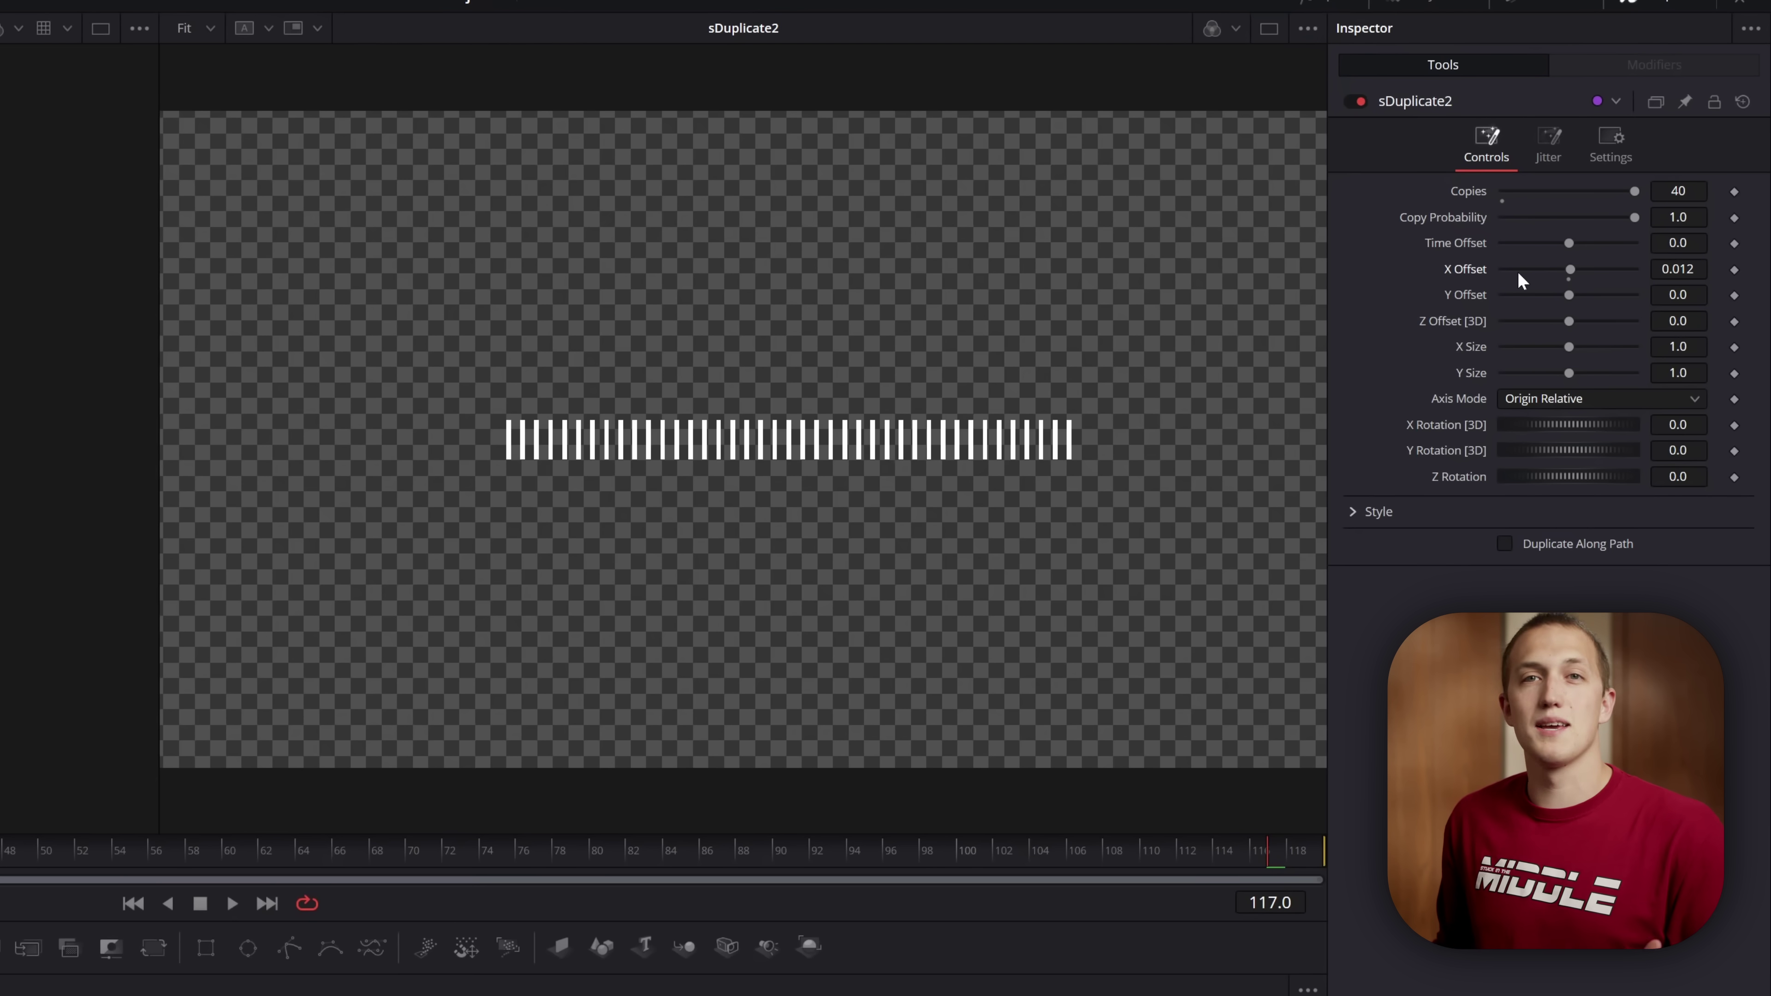
# - Set the sDuplicate Time Offset to -1.64 and play back the staggered bars
pyautogui.moveTo(1569, 242); pyautogui.dragTo(1594, 243)
pyautogui.press('space')
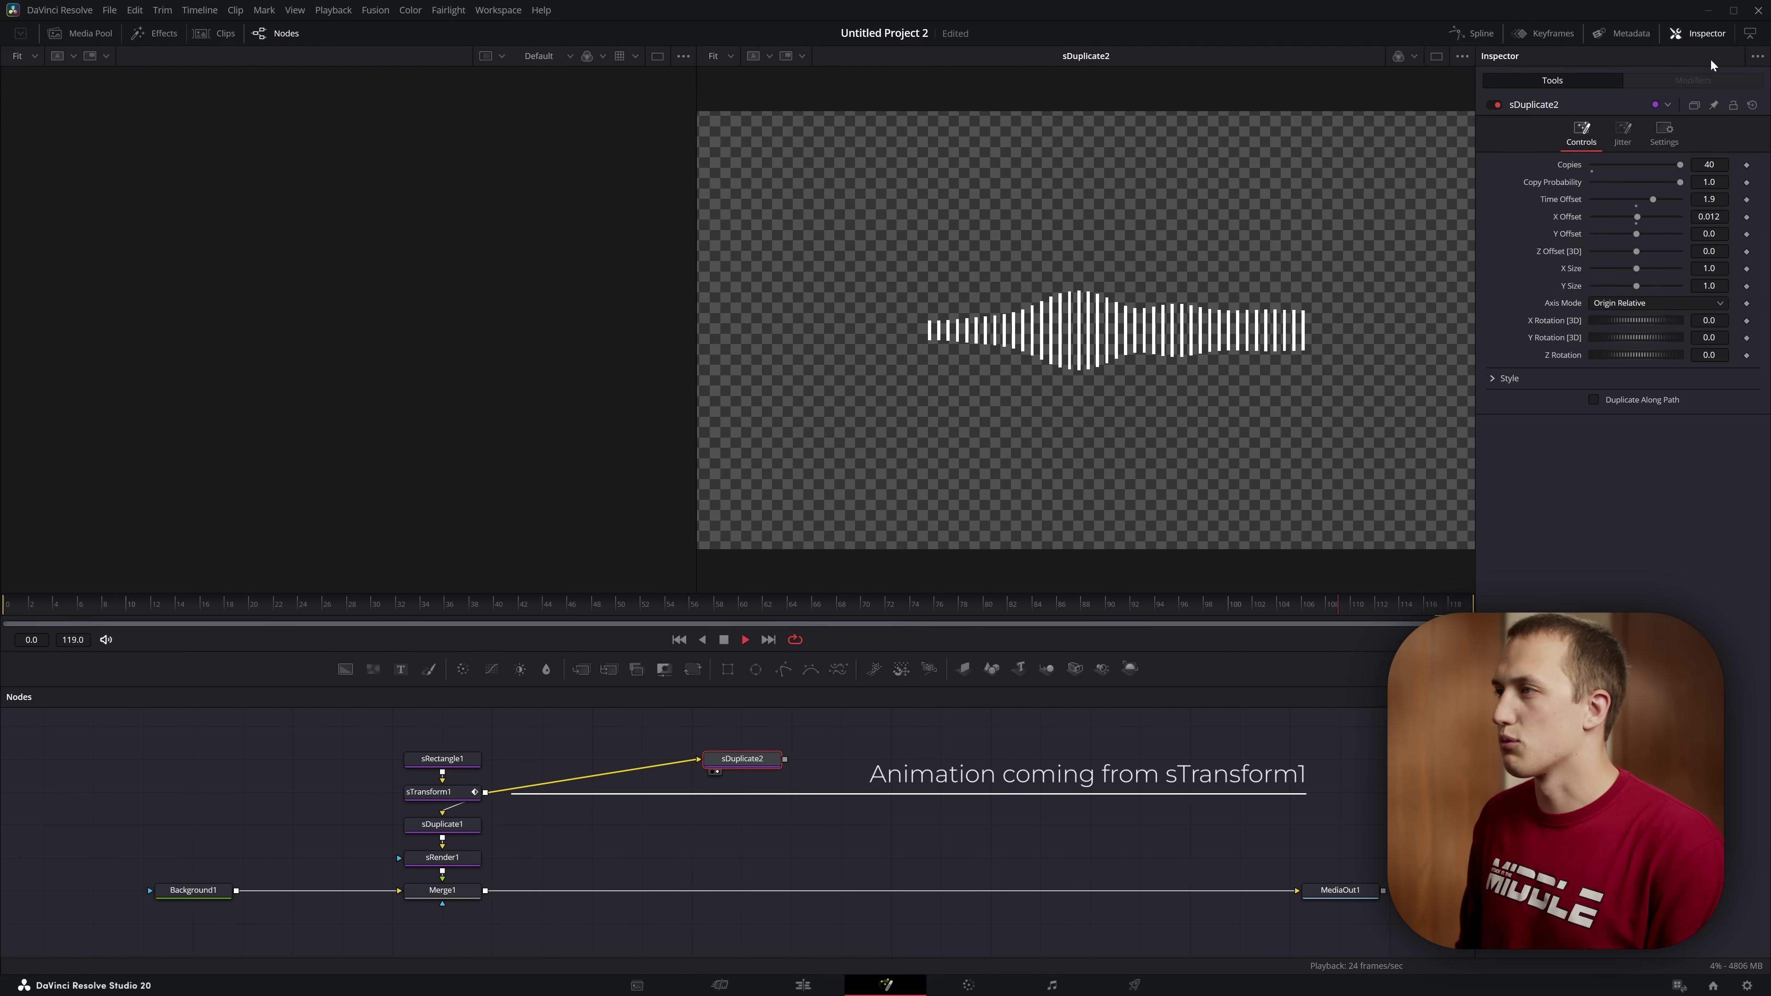
pyautogui.press('space')
pyautogui.moveTo(1656, 197); pyautogui.dragTo(1623, 202)
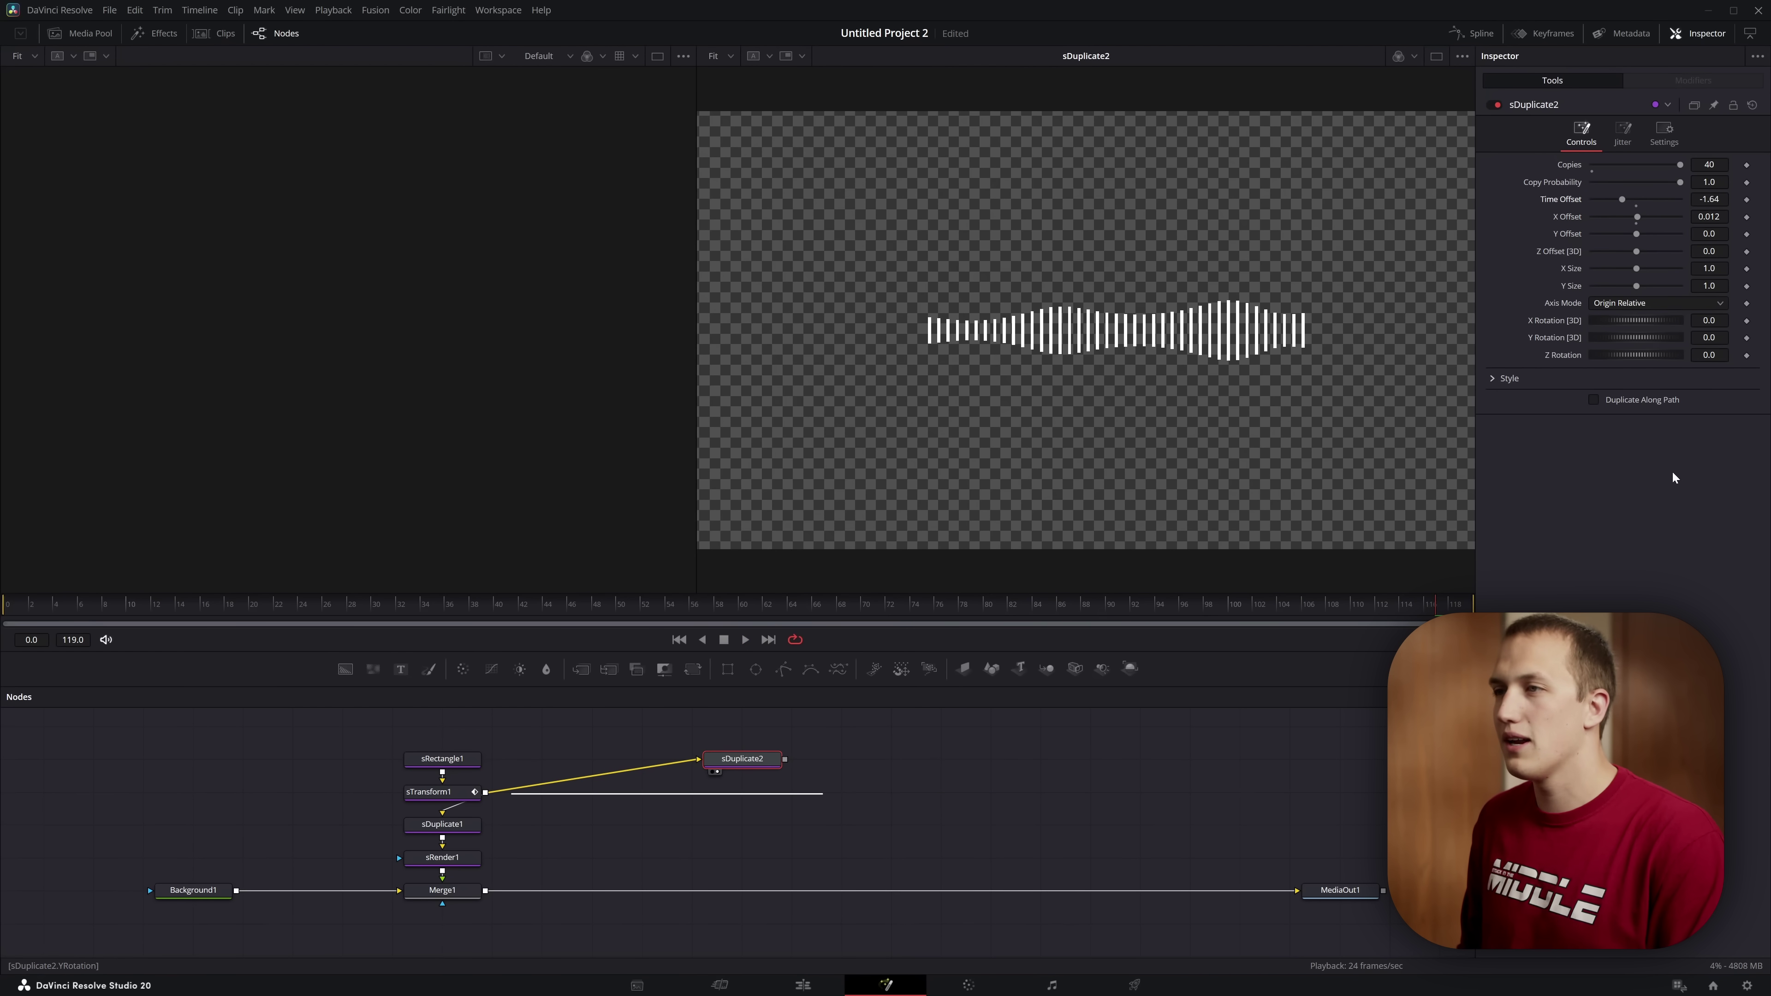
pyautogui.press('space')
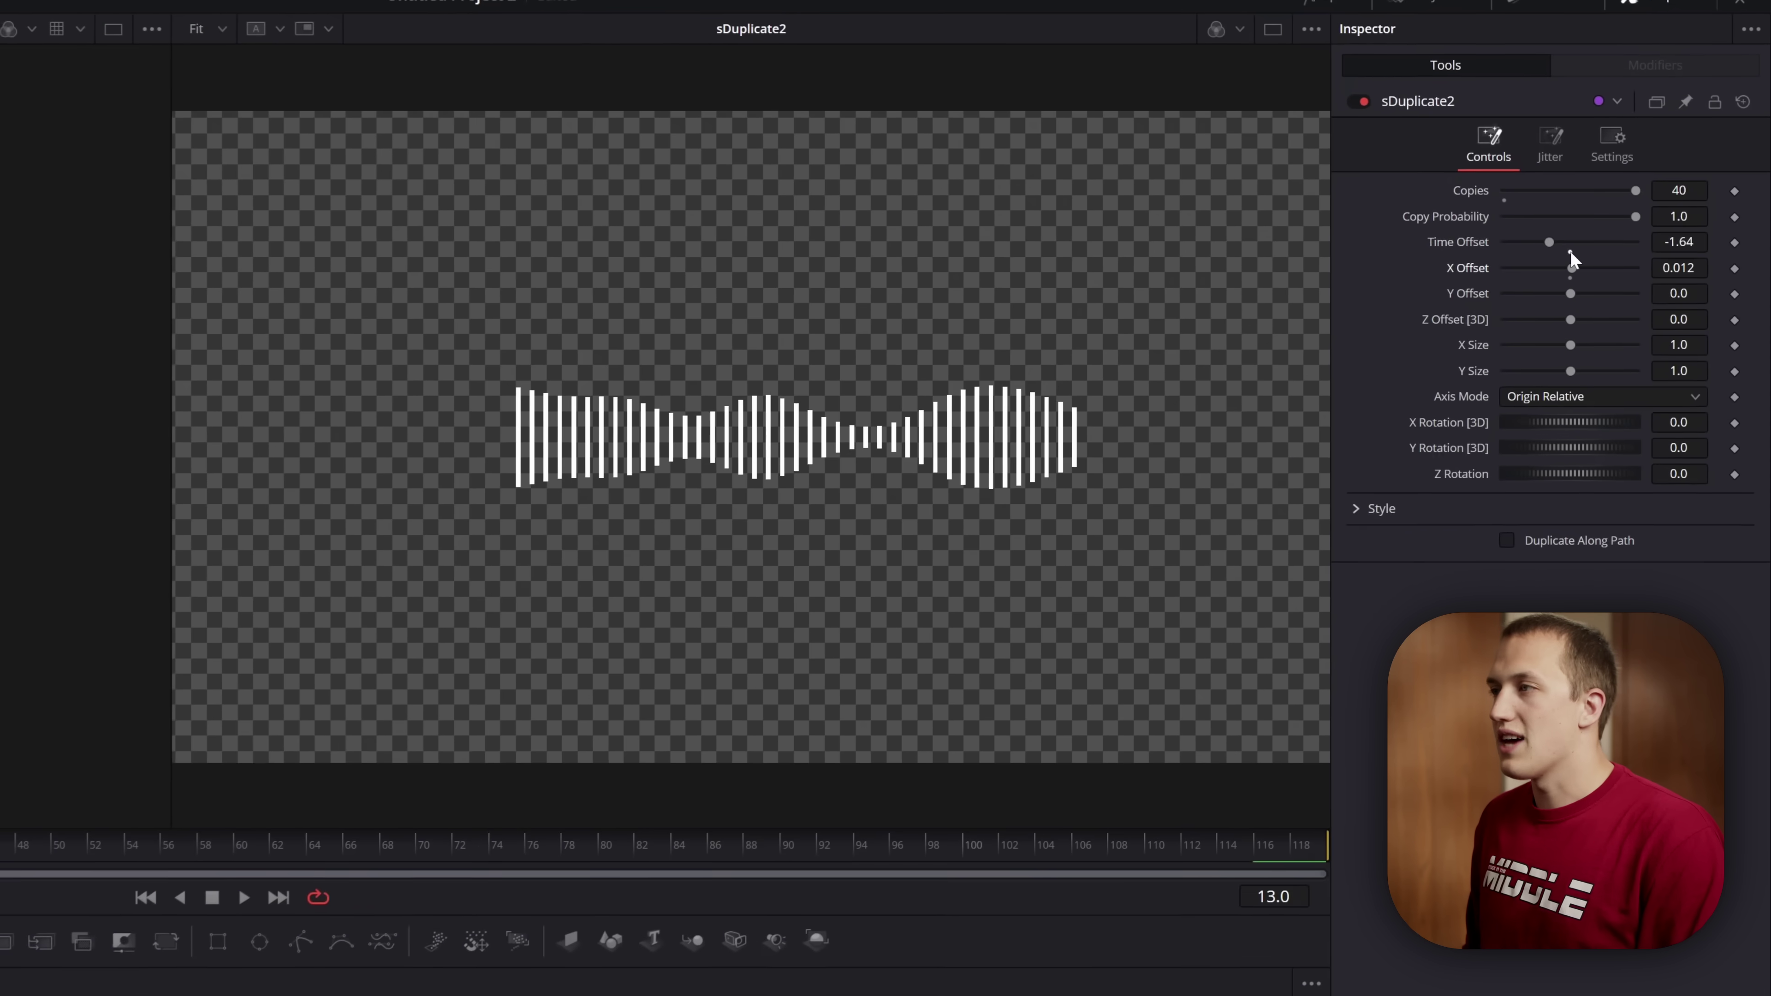
# - Reset Time Offset to 0 and unlock X/Y size jitter in the Jitter settings
pyautogui.press('space')
pyautogui.doubleClick(1636, 200)
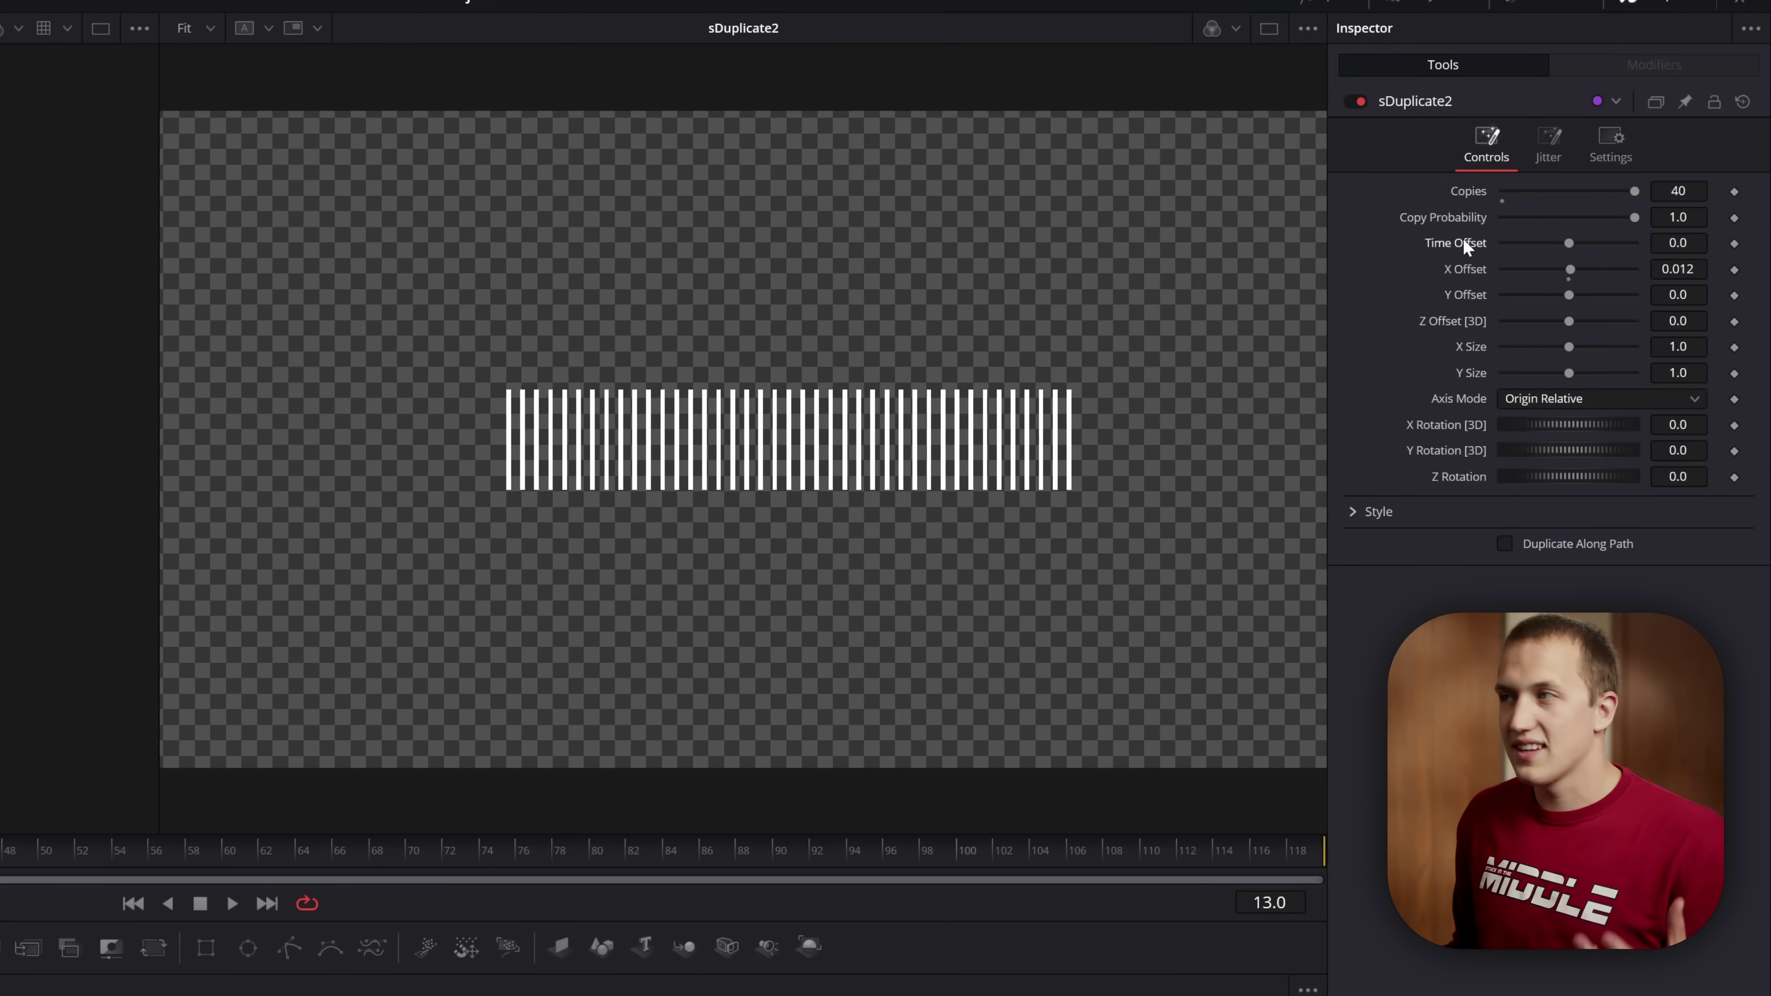
pyautogui.click(1555, 155)
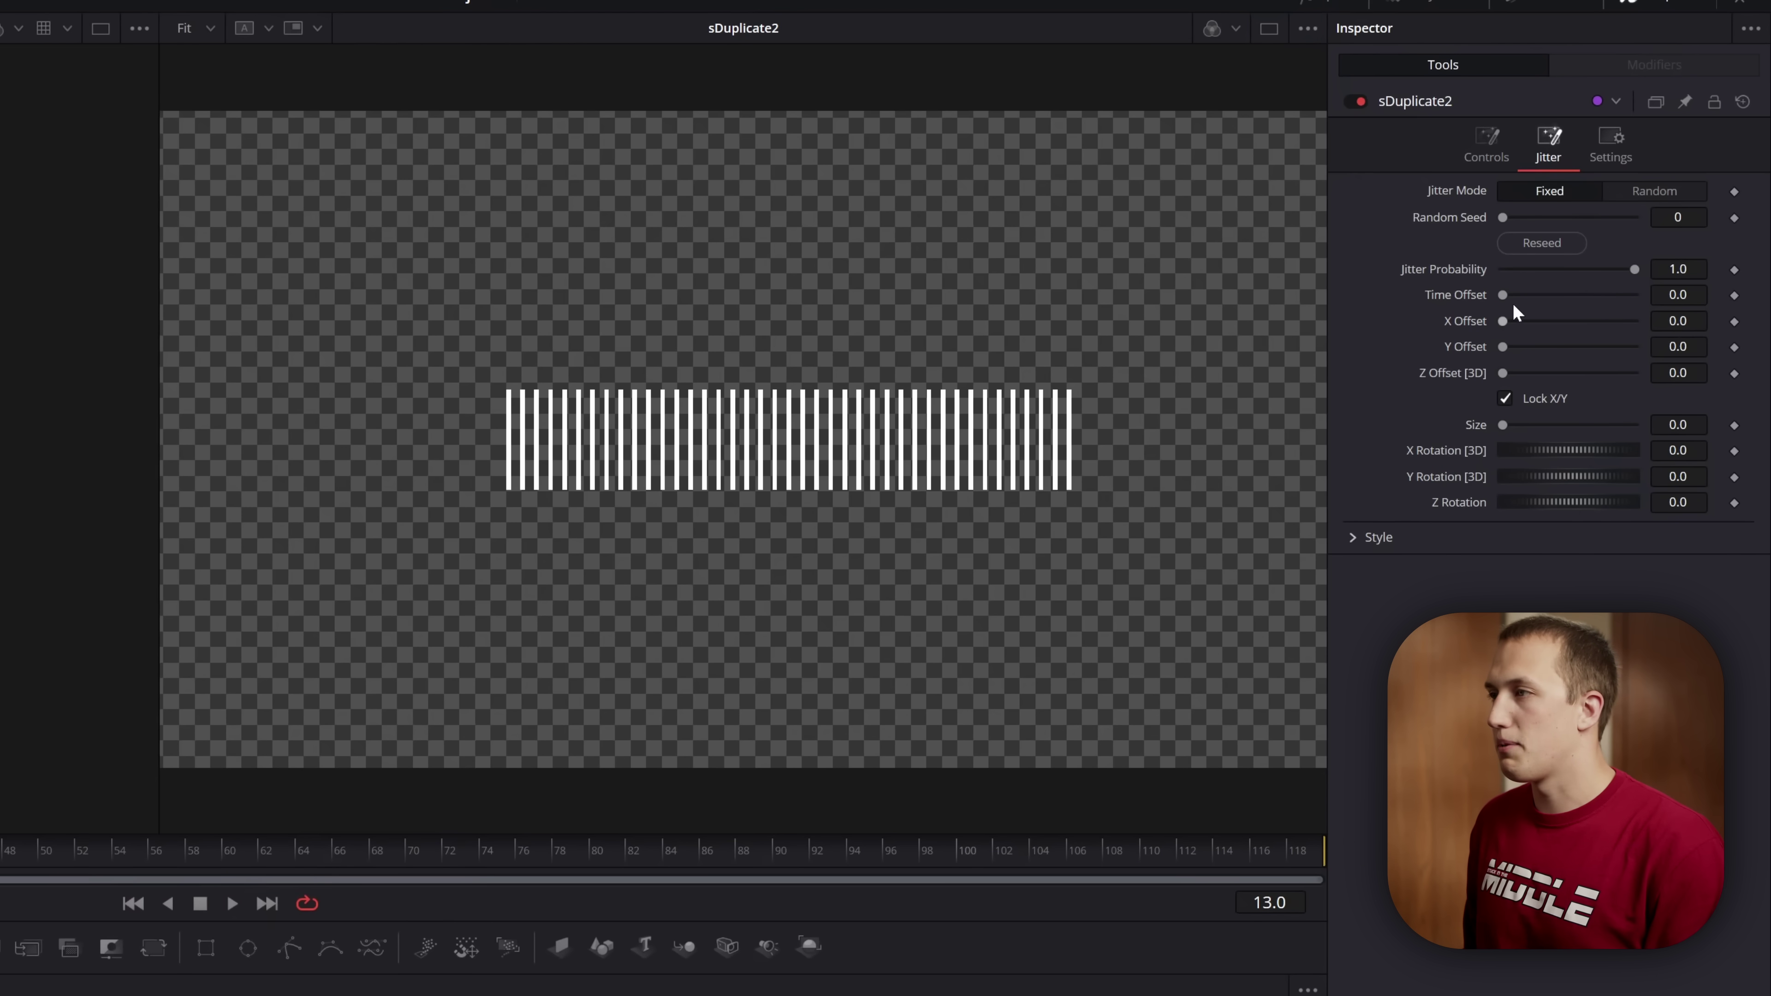
pyautogui.click(1530, 402)
# - Try Y Size jitter, switch Jitter Mode to Random, preview, then return Y Size to 0
pyautogui.moveTo(1504, 455); pyautogui.dragTo(1660, 454)
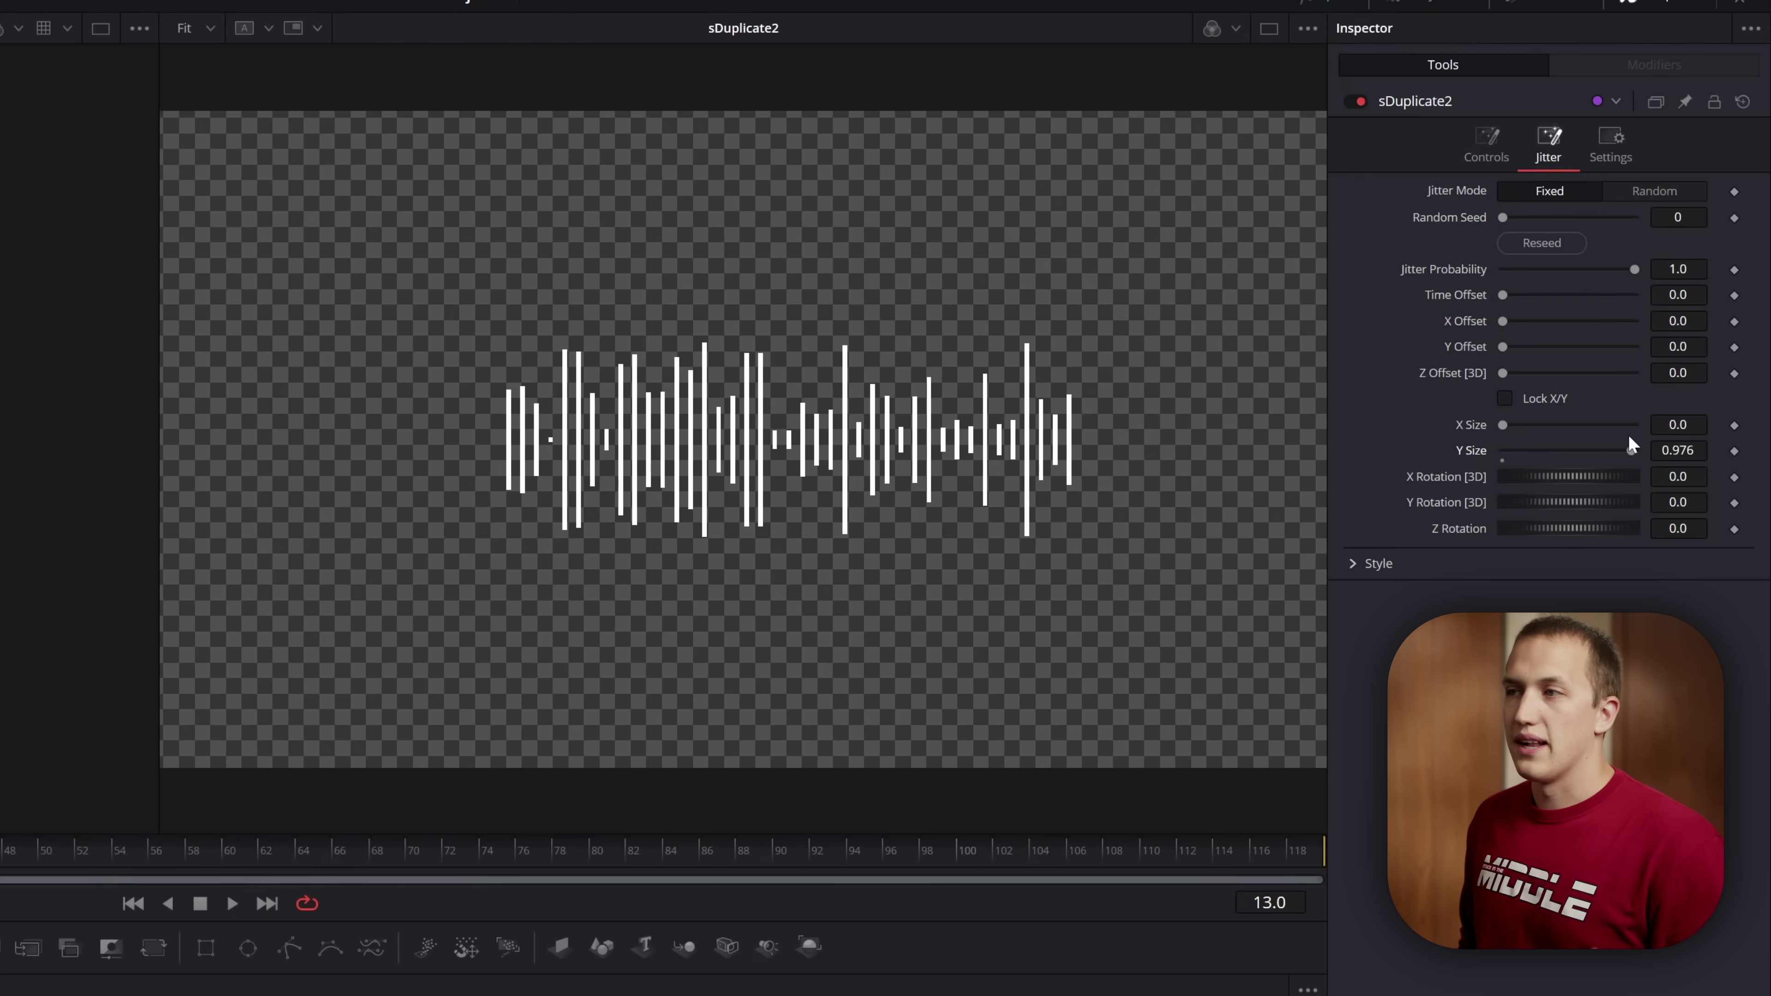
pyautogui.click(1644, 188)
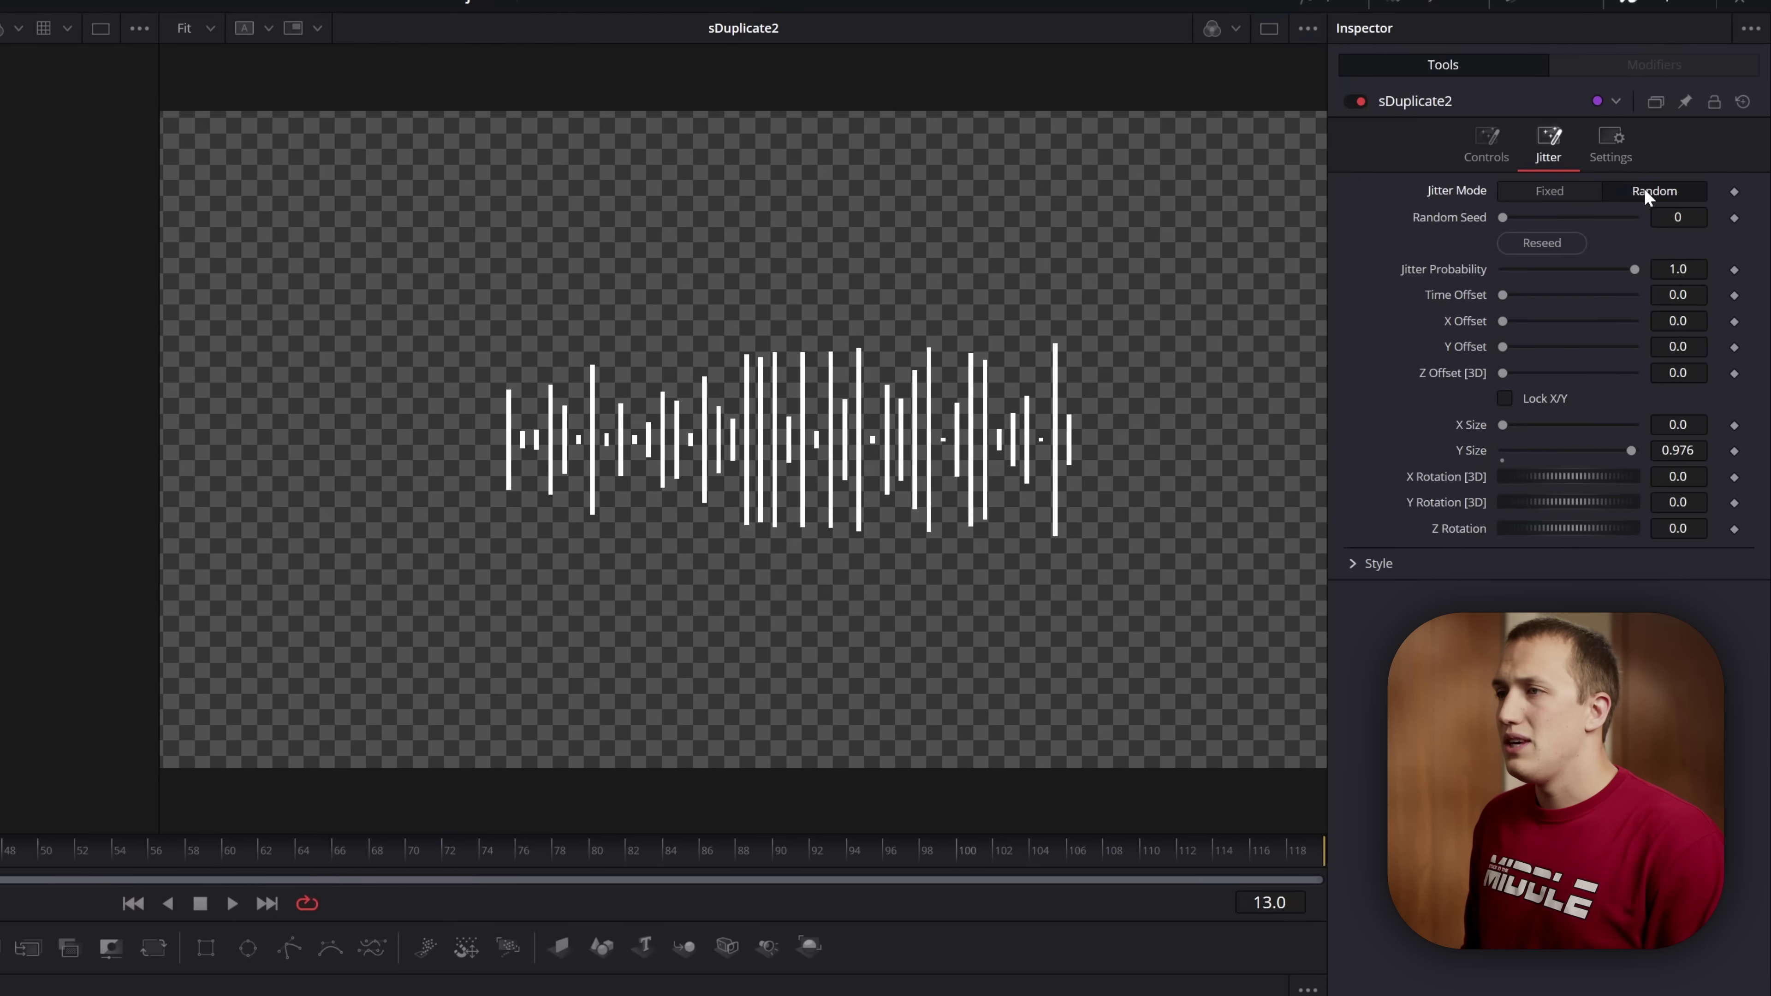
pyautogui.press('space')
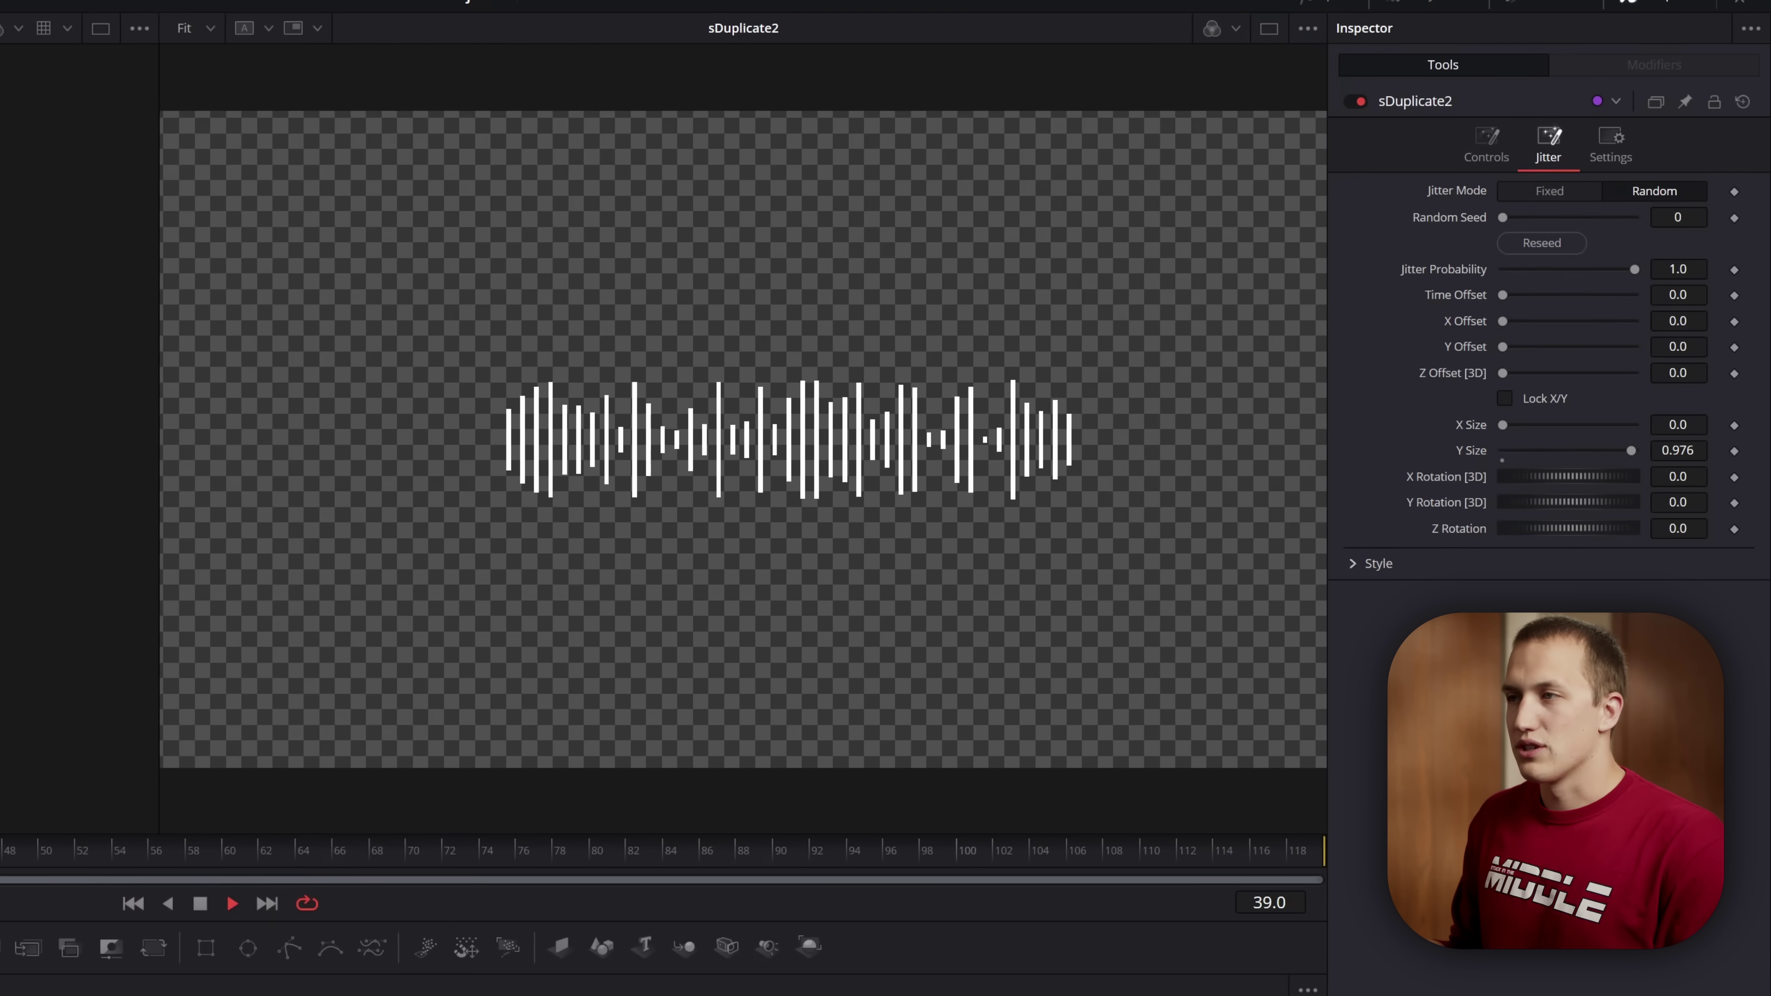
pyautogui.press('space')
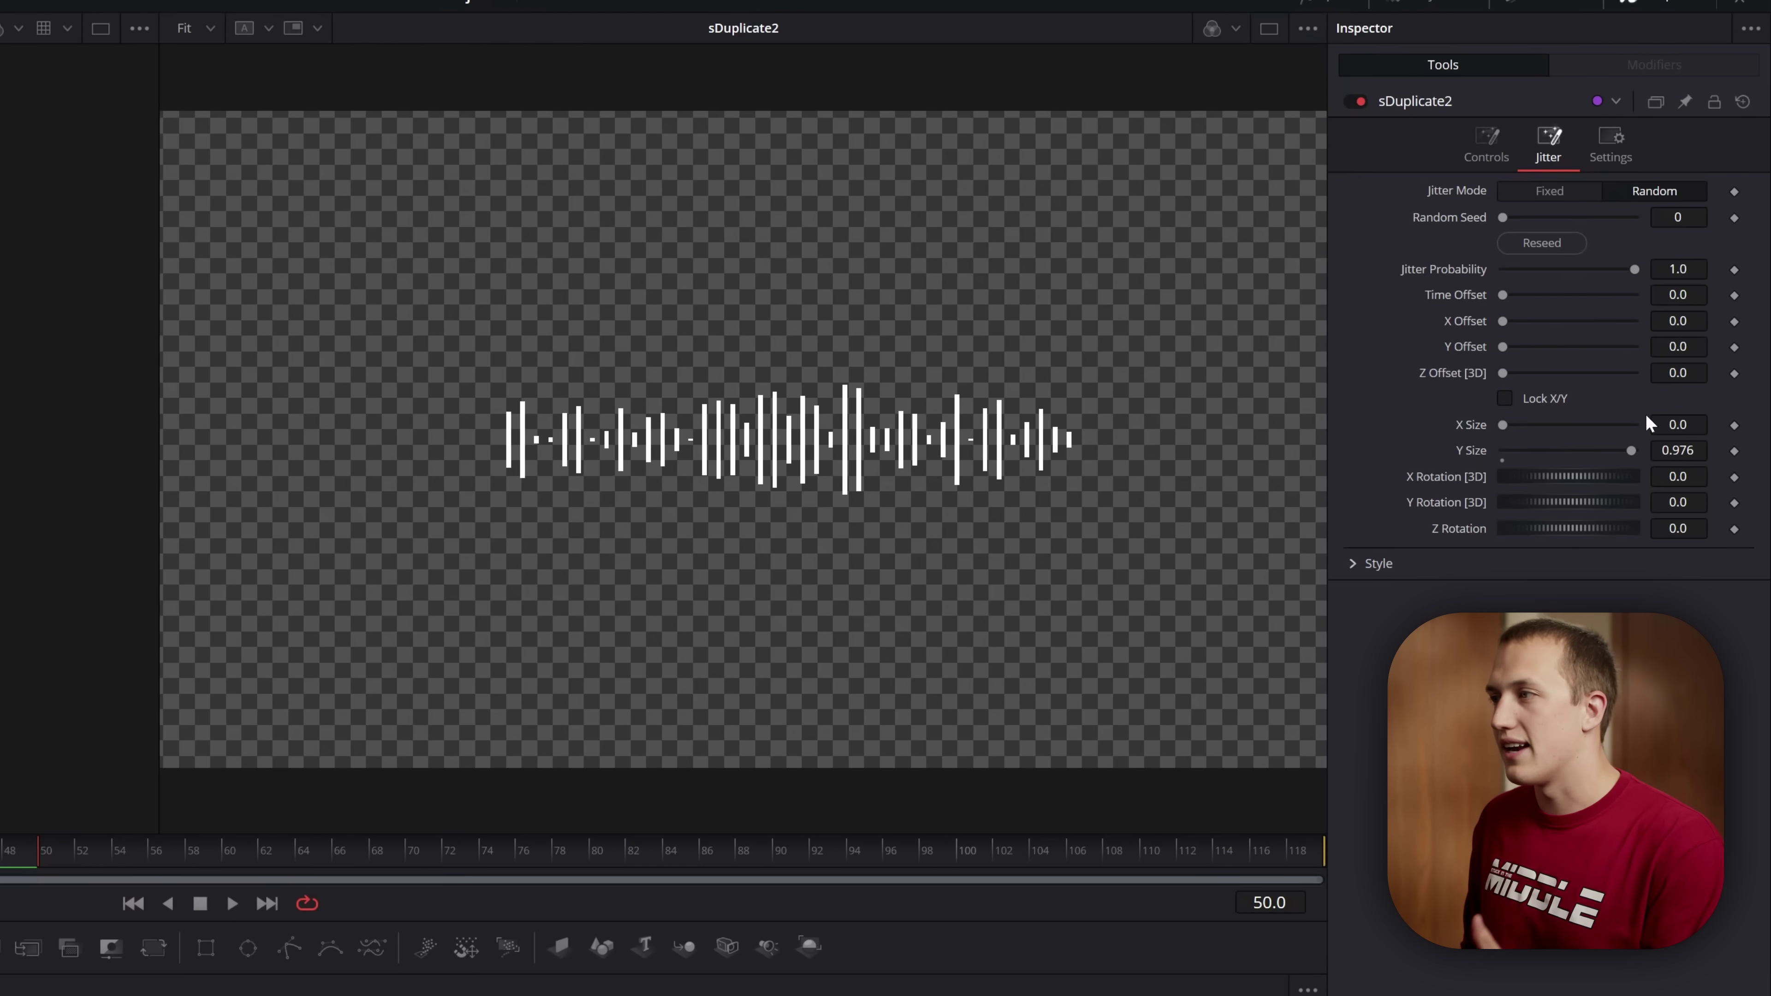
pyautogui.moveTo(1631, 454); pyautogui.dragTo(1442, 450)
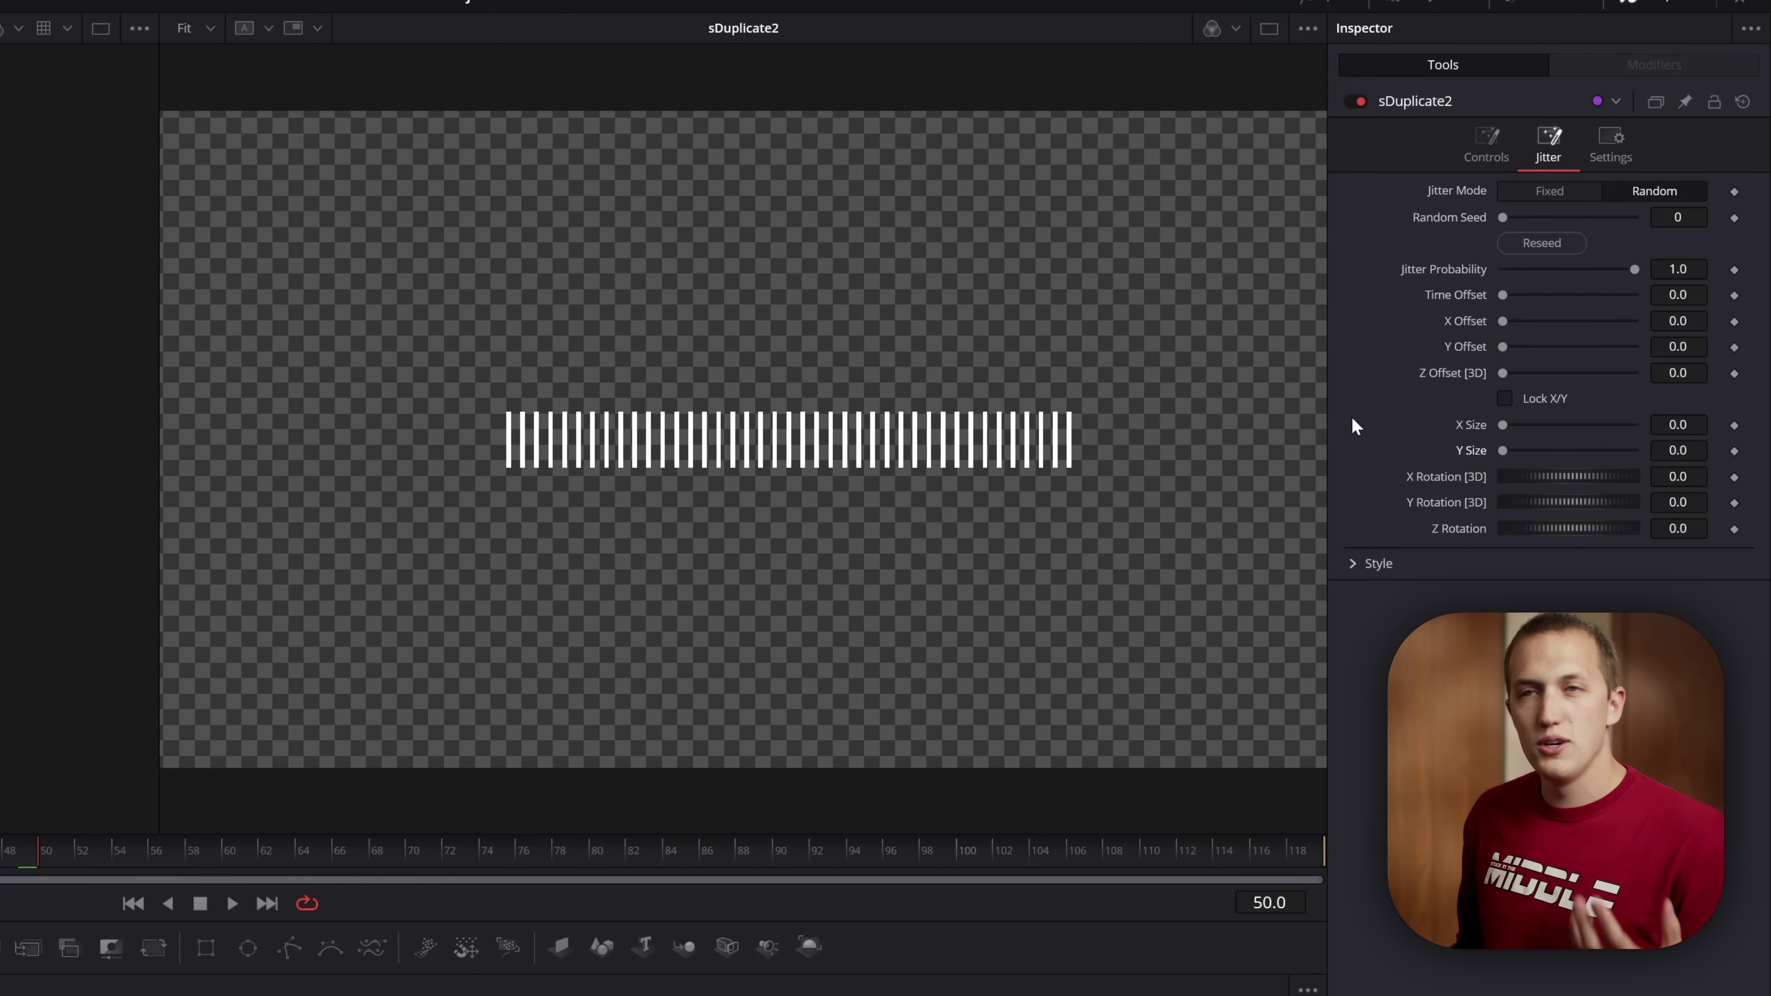
# - Set Jitter Mode back to Fixed and preview the animation with sTransform1 in the left viewer
pyautogui.click(1541, 191)
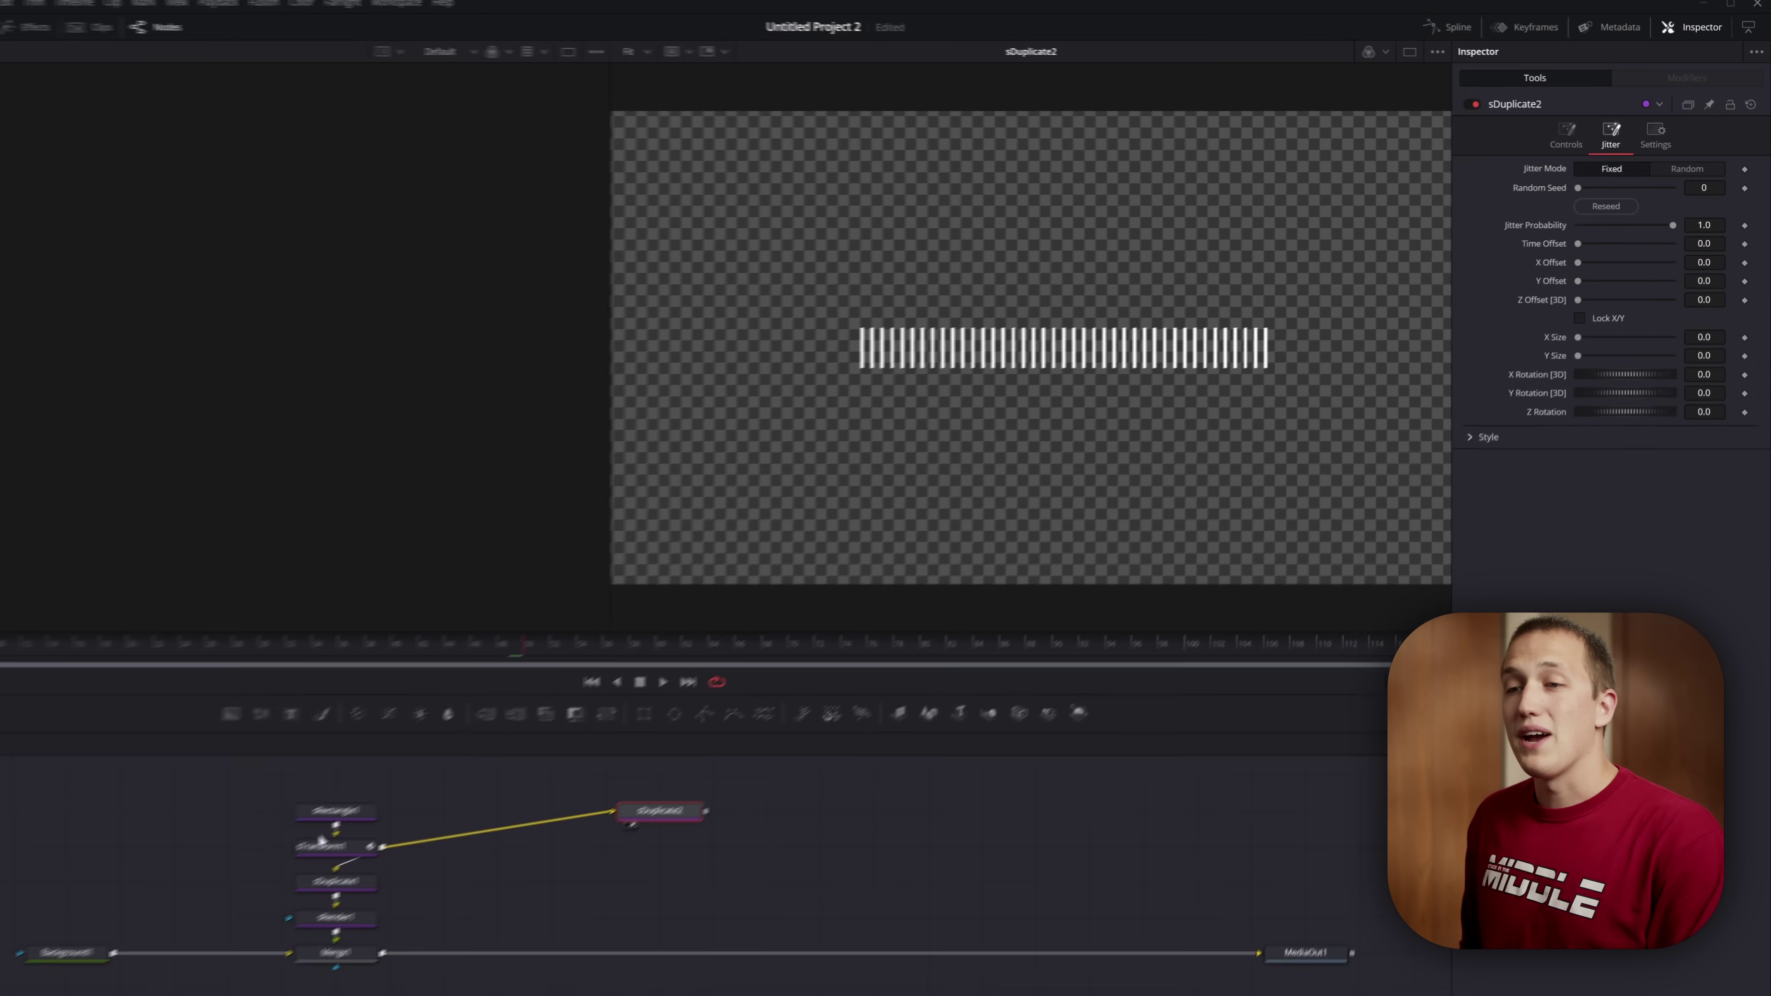
pyautogui.click(433, 795)
pyautogui.press('space')
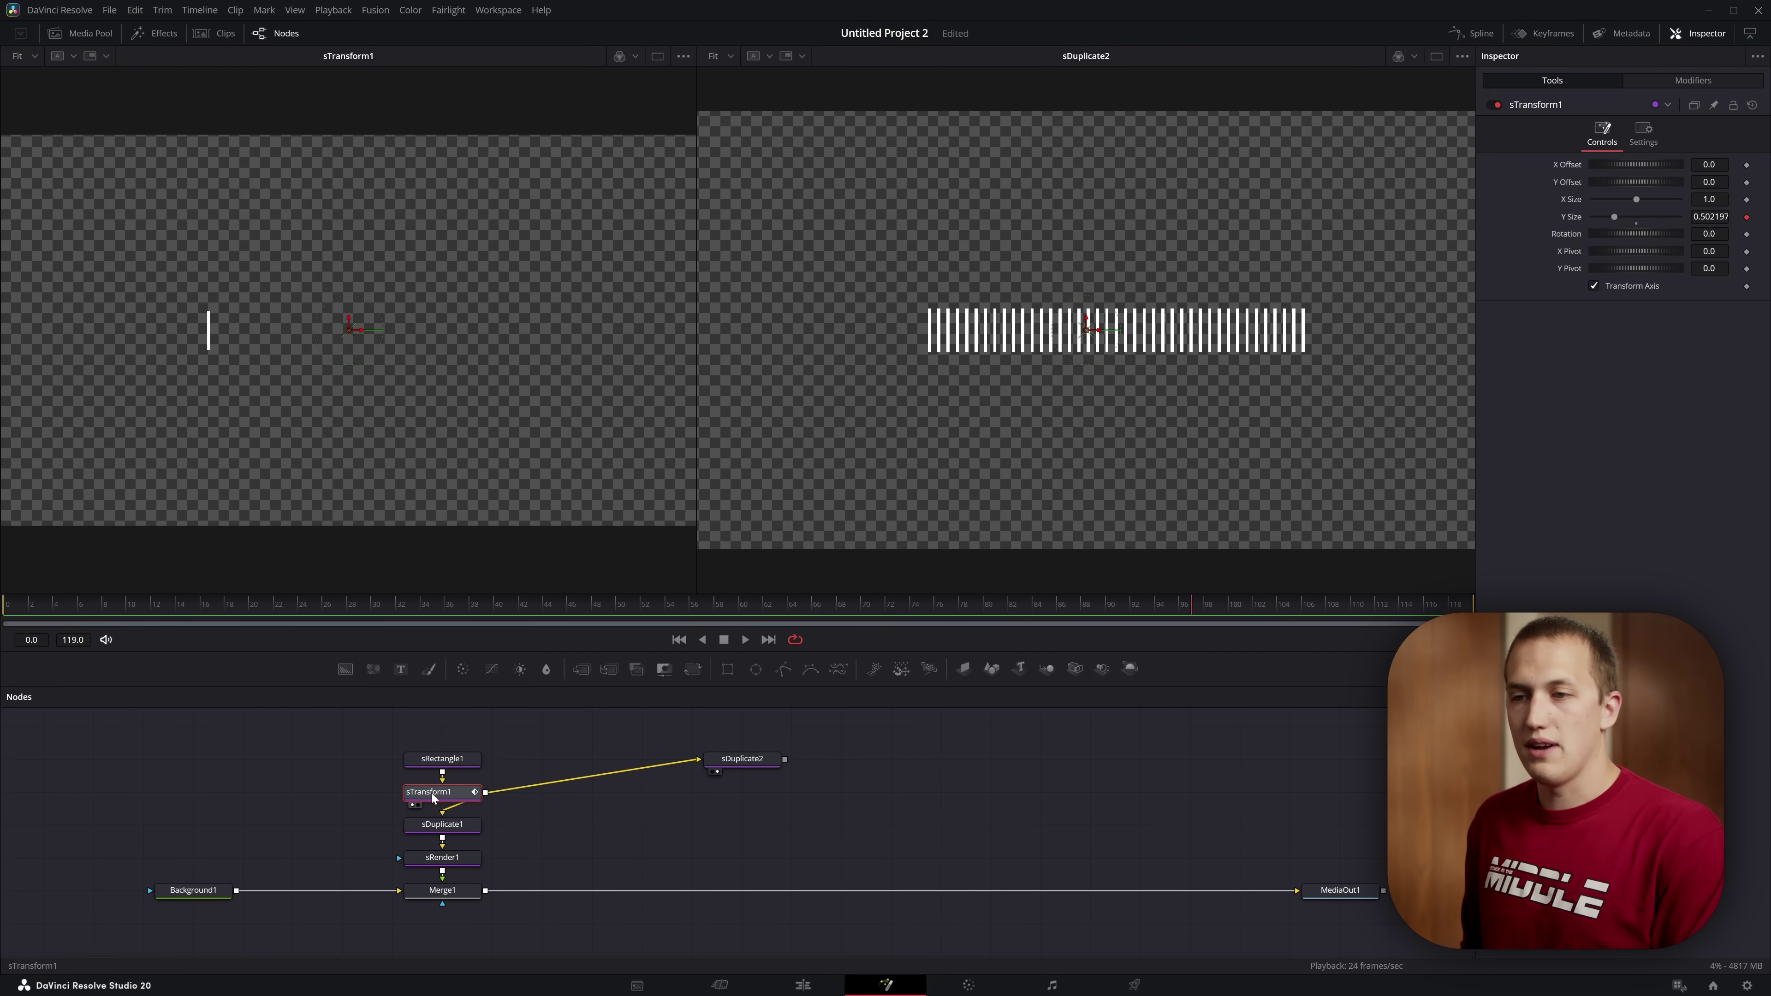
pyautogui.click(742, 758)
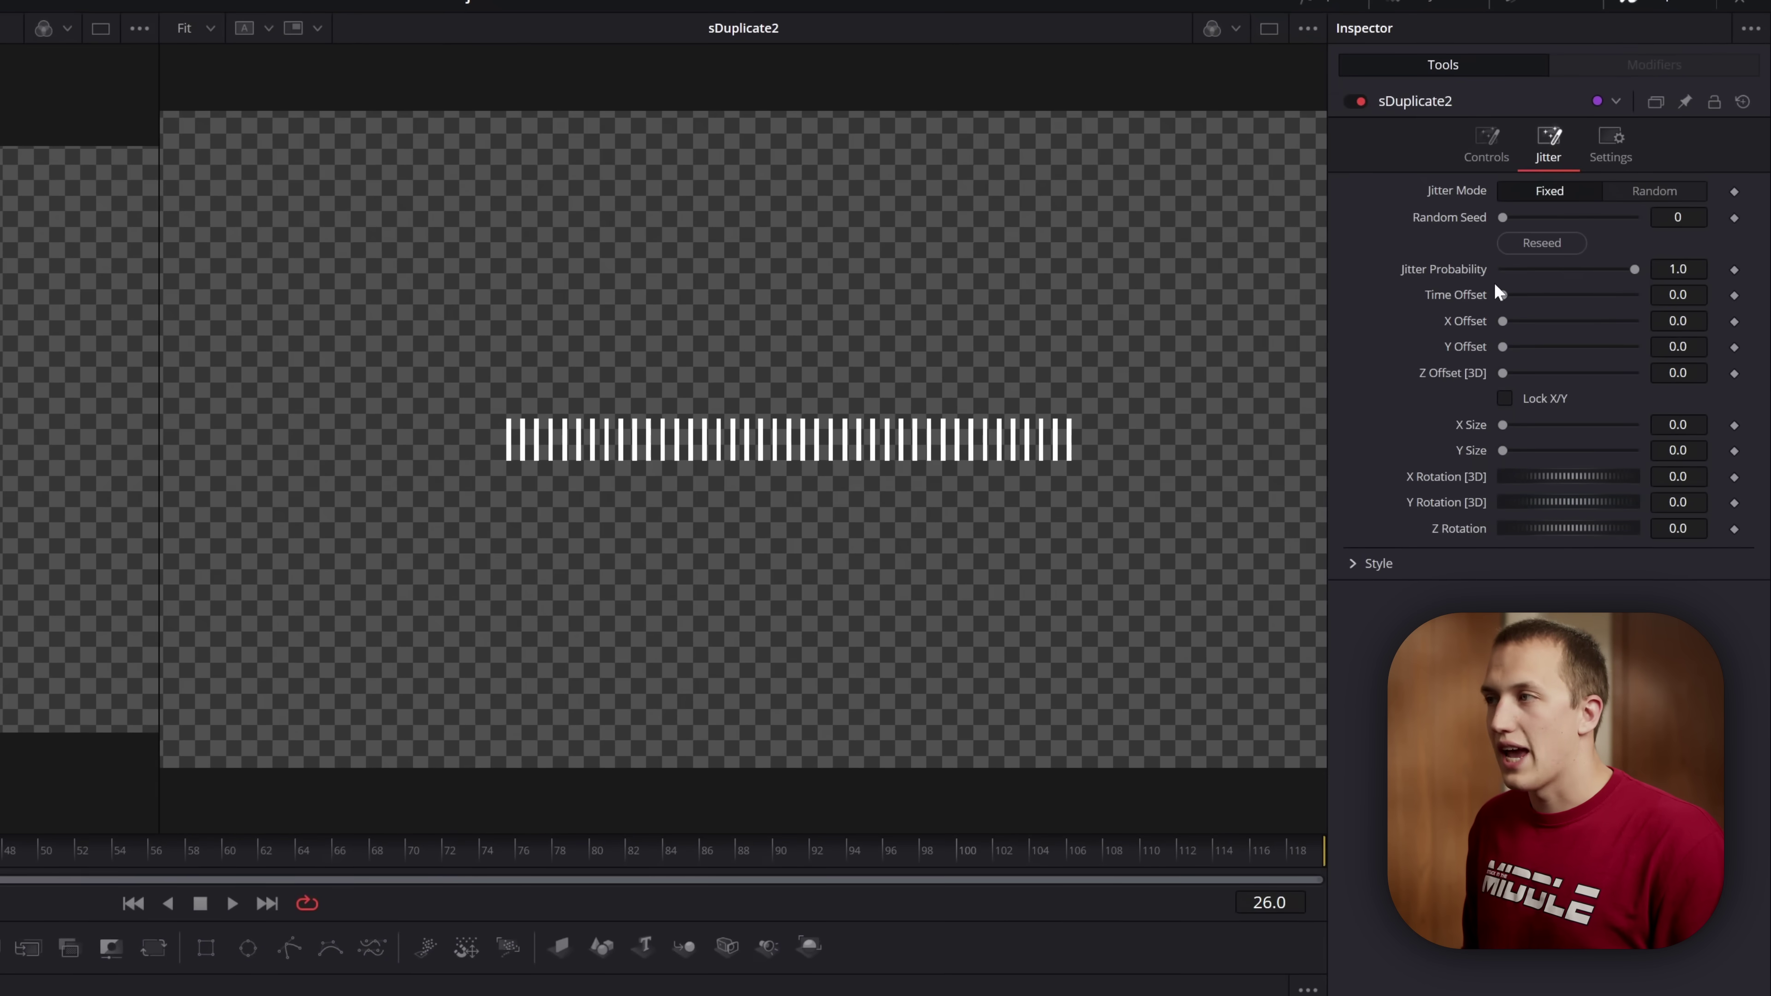
# - Set sDuplicate2's Jitter Time Offset to 30 and play back the result
pyautogui.moveTo(1503, 294); pyautogui.dragTo(1507, 293)
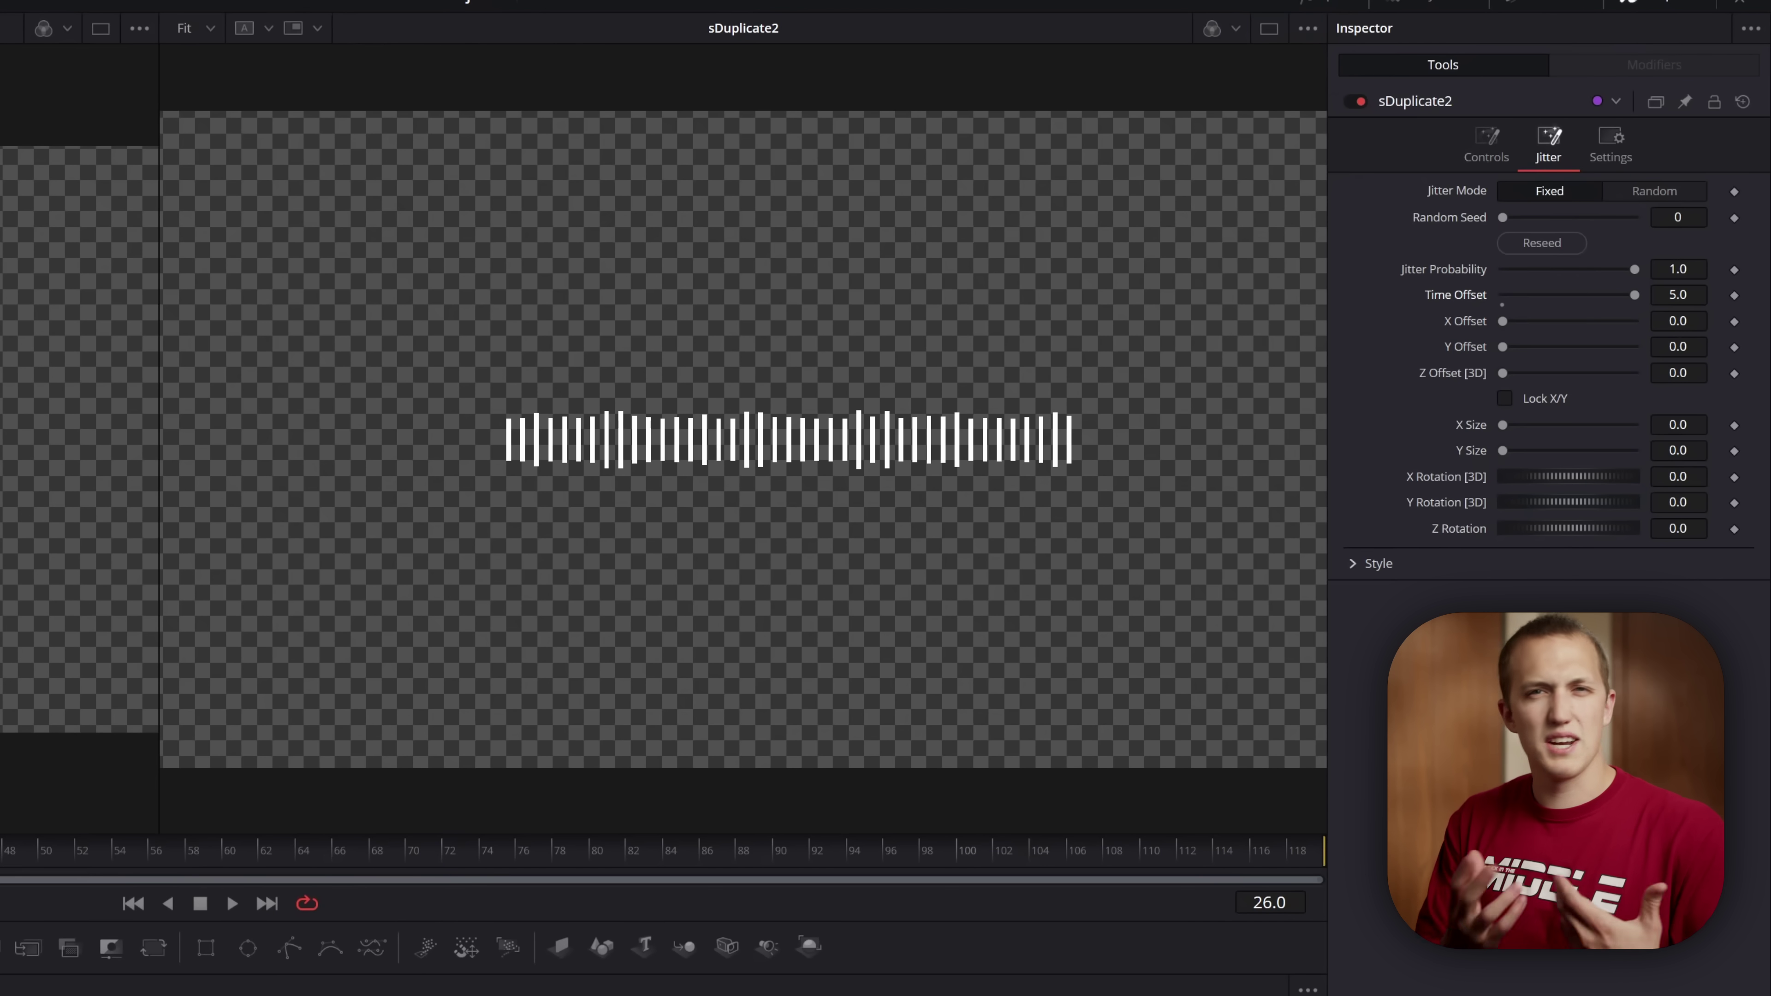
pyautogui.click(1677, 294)
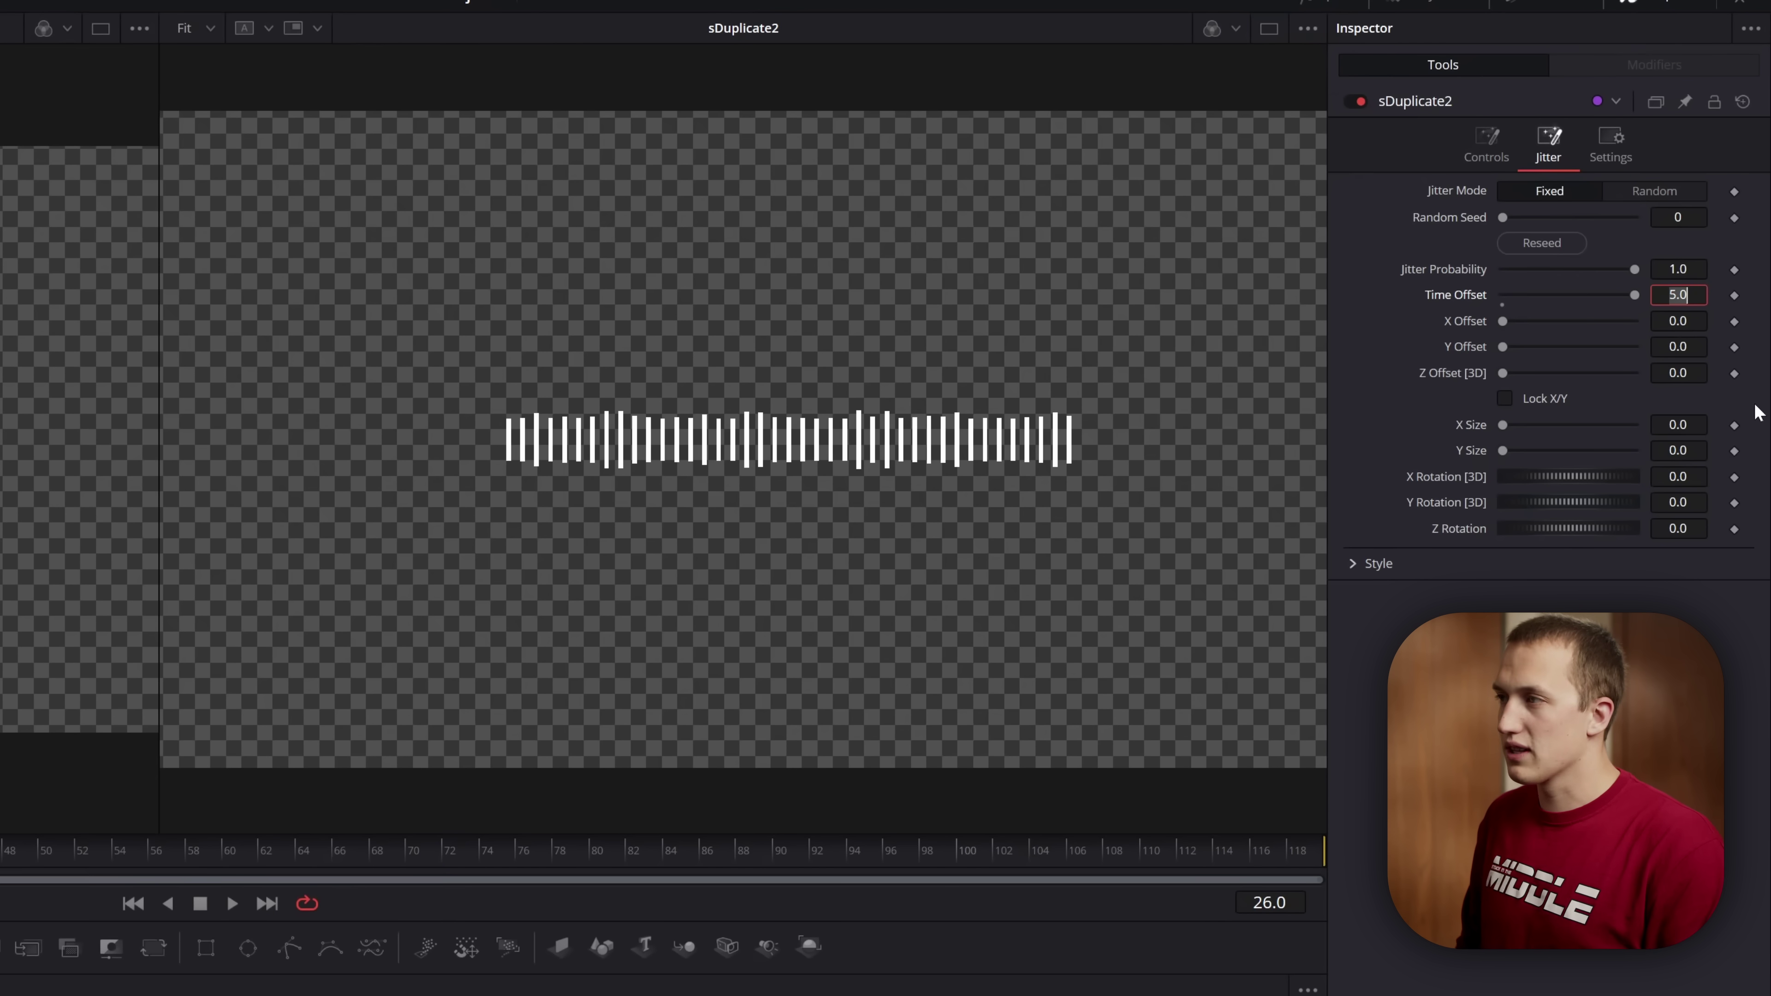
pyautogui.write('30')
pyautogui.press('Return')
pyautogui.press('space')
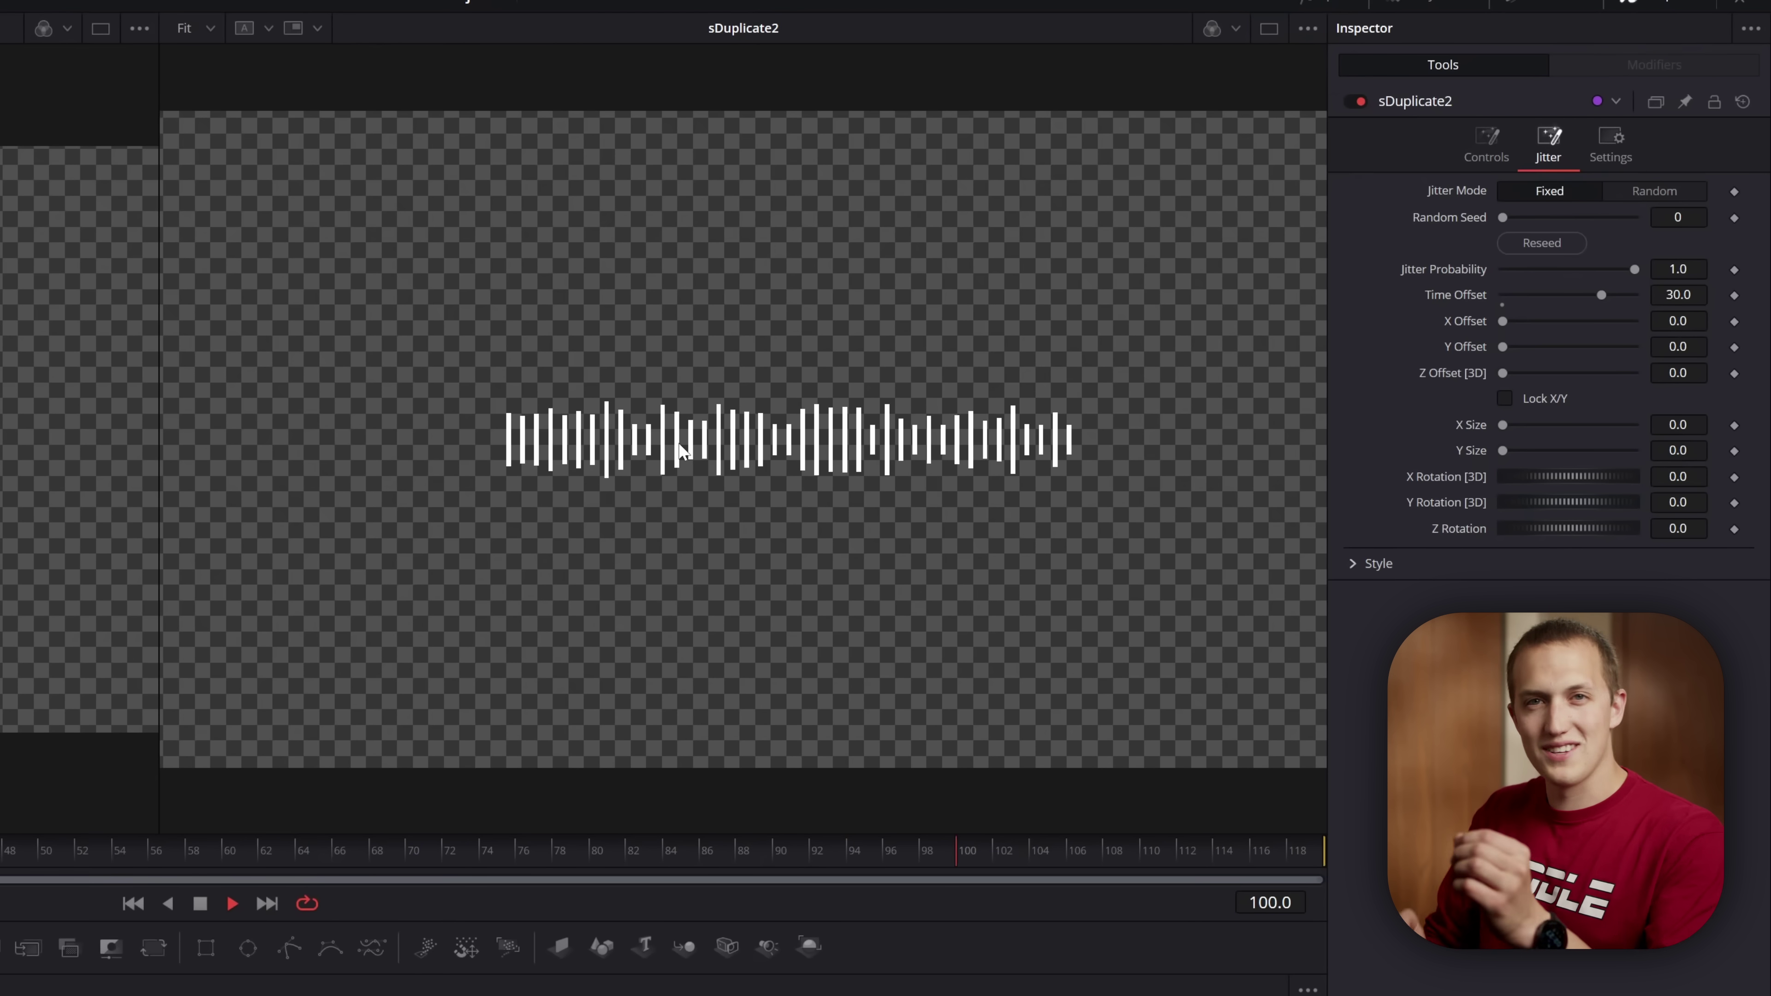
pyautogui.press('space')
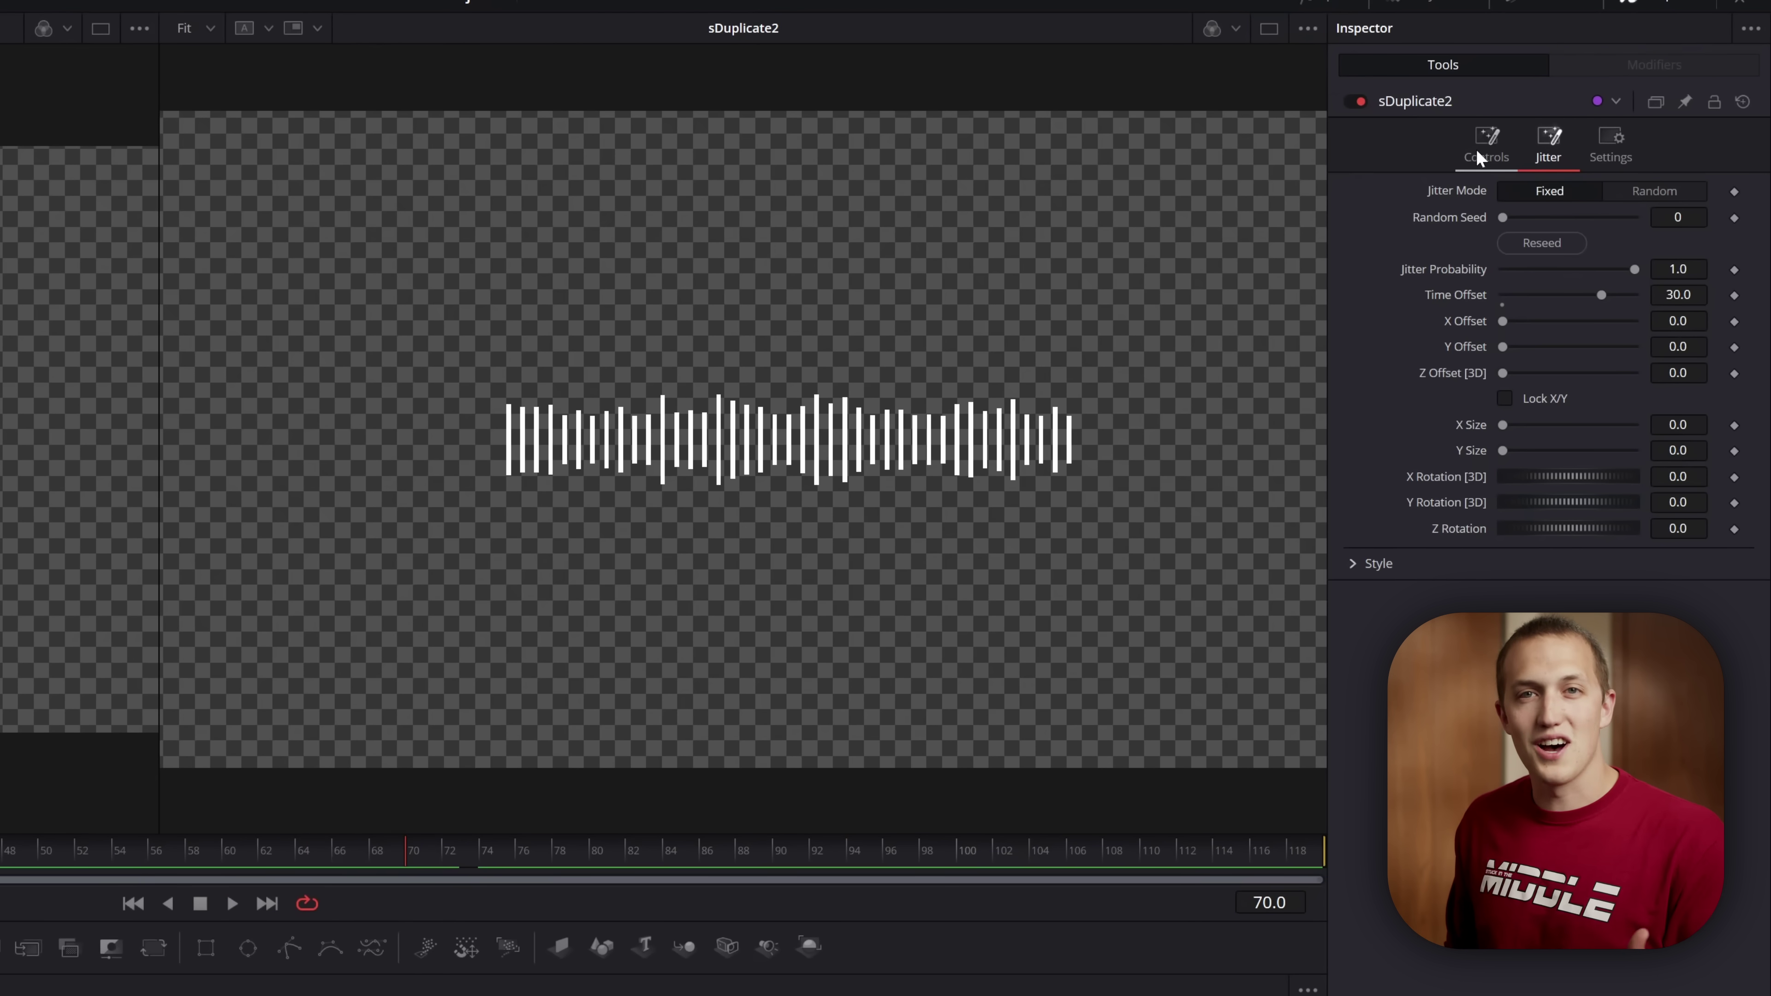
# - Lower the Style Opacity Gain to 0.937 so the copies fade
pyautogui.click(1473, 151)
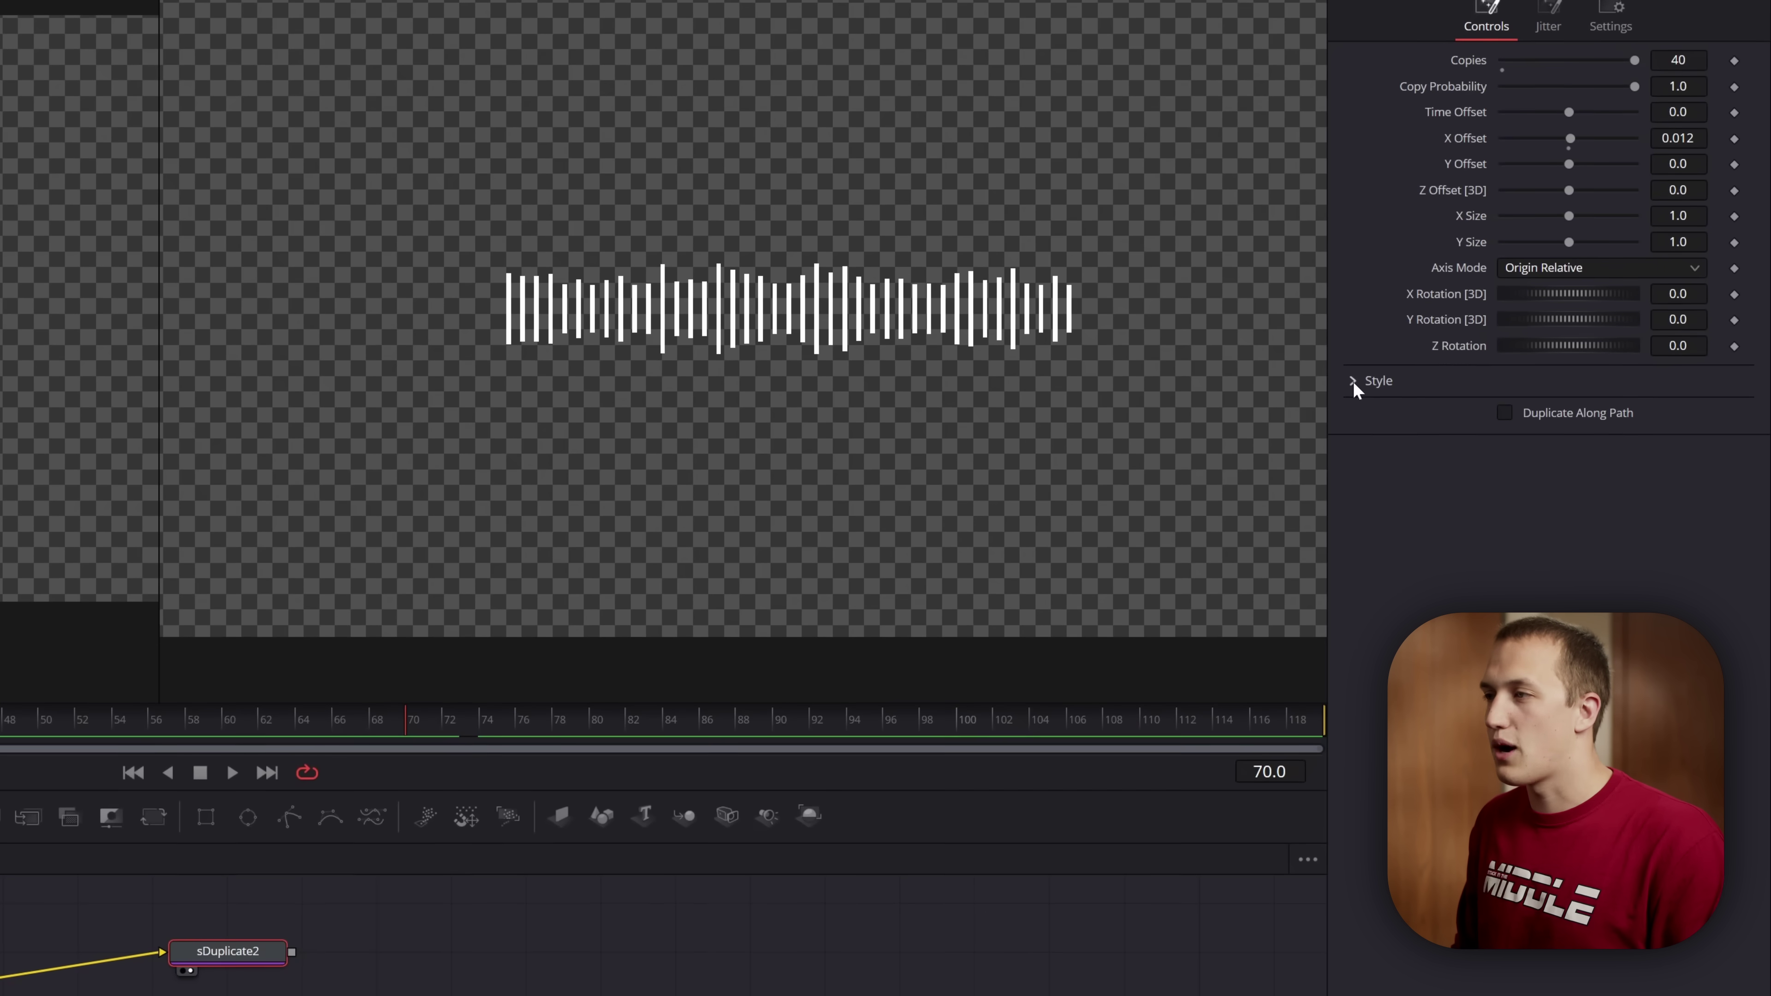
pyautogui.click(1353, 511)
pyautogui.moveTo(1636, 512)
pyautogui.mouseDown()
pyautogui.moveTo(1589, 510)
pyautogui.moveTo(1626, 506)
pyautogui.mouseUp()
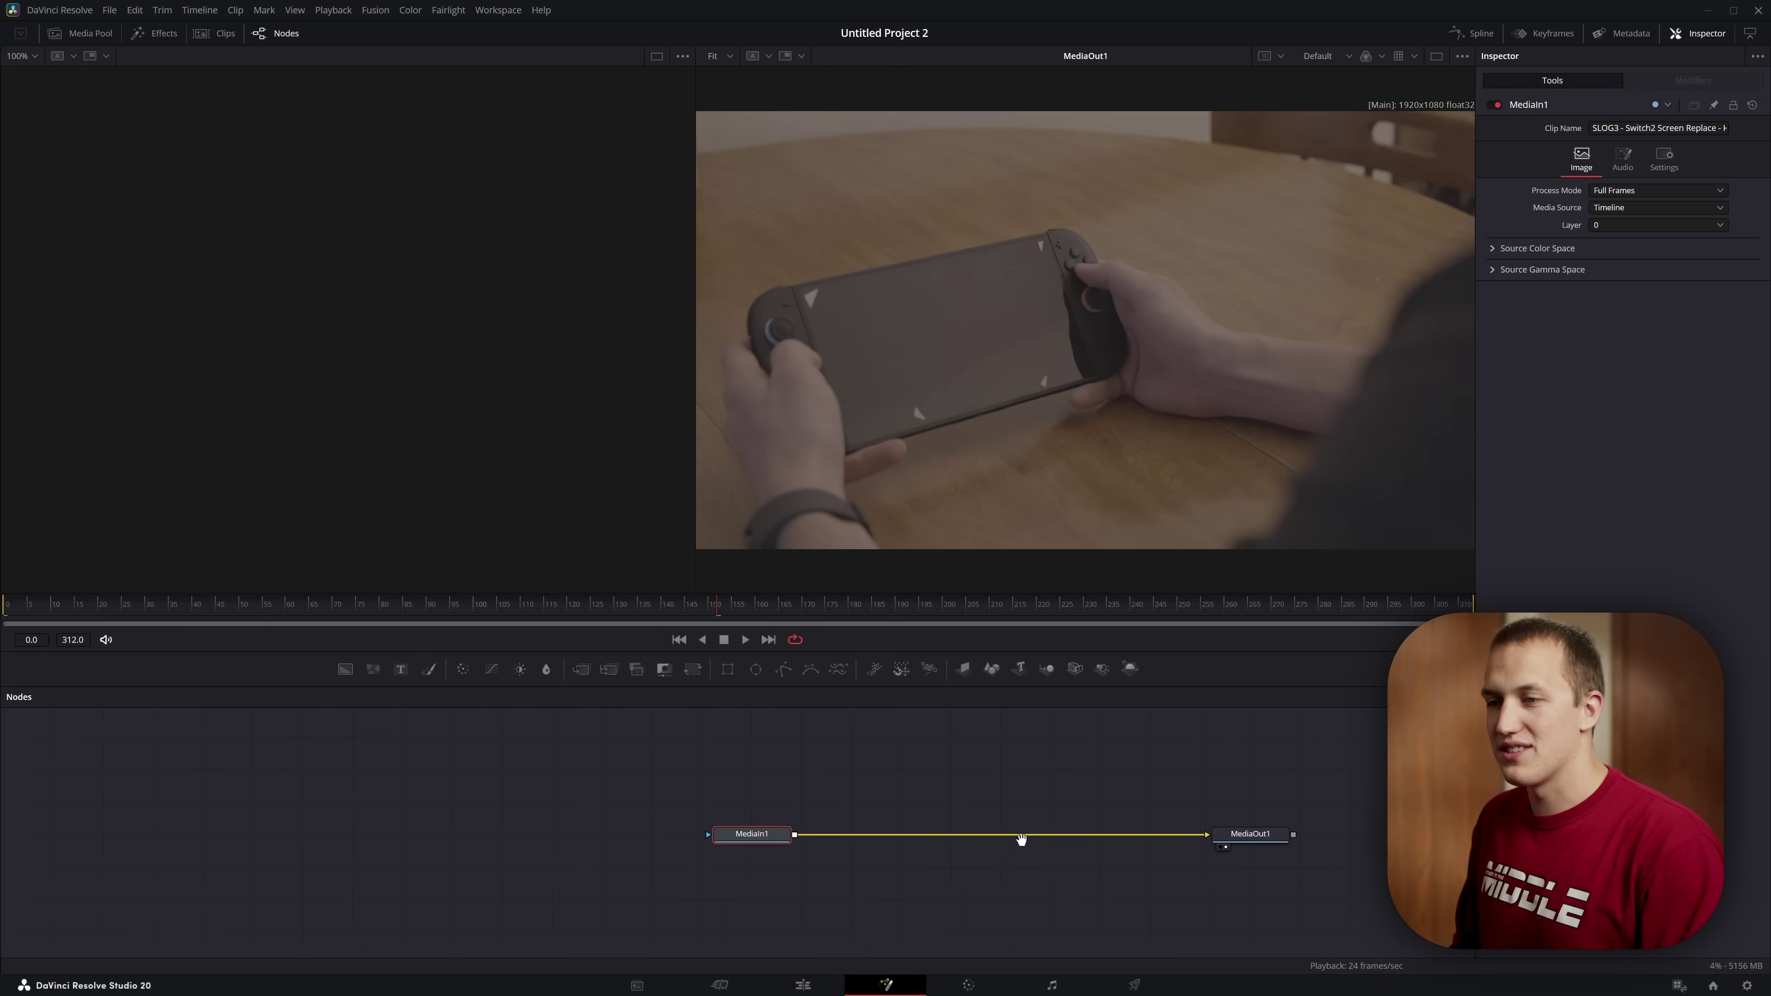
# - Add a Magic Mask, stroke the handheld console and left hand, with background shown faintly
pyautogui.hotkey('shift', 'space')
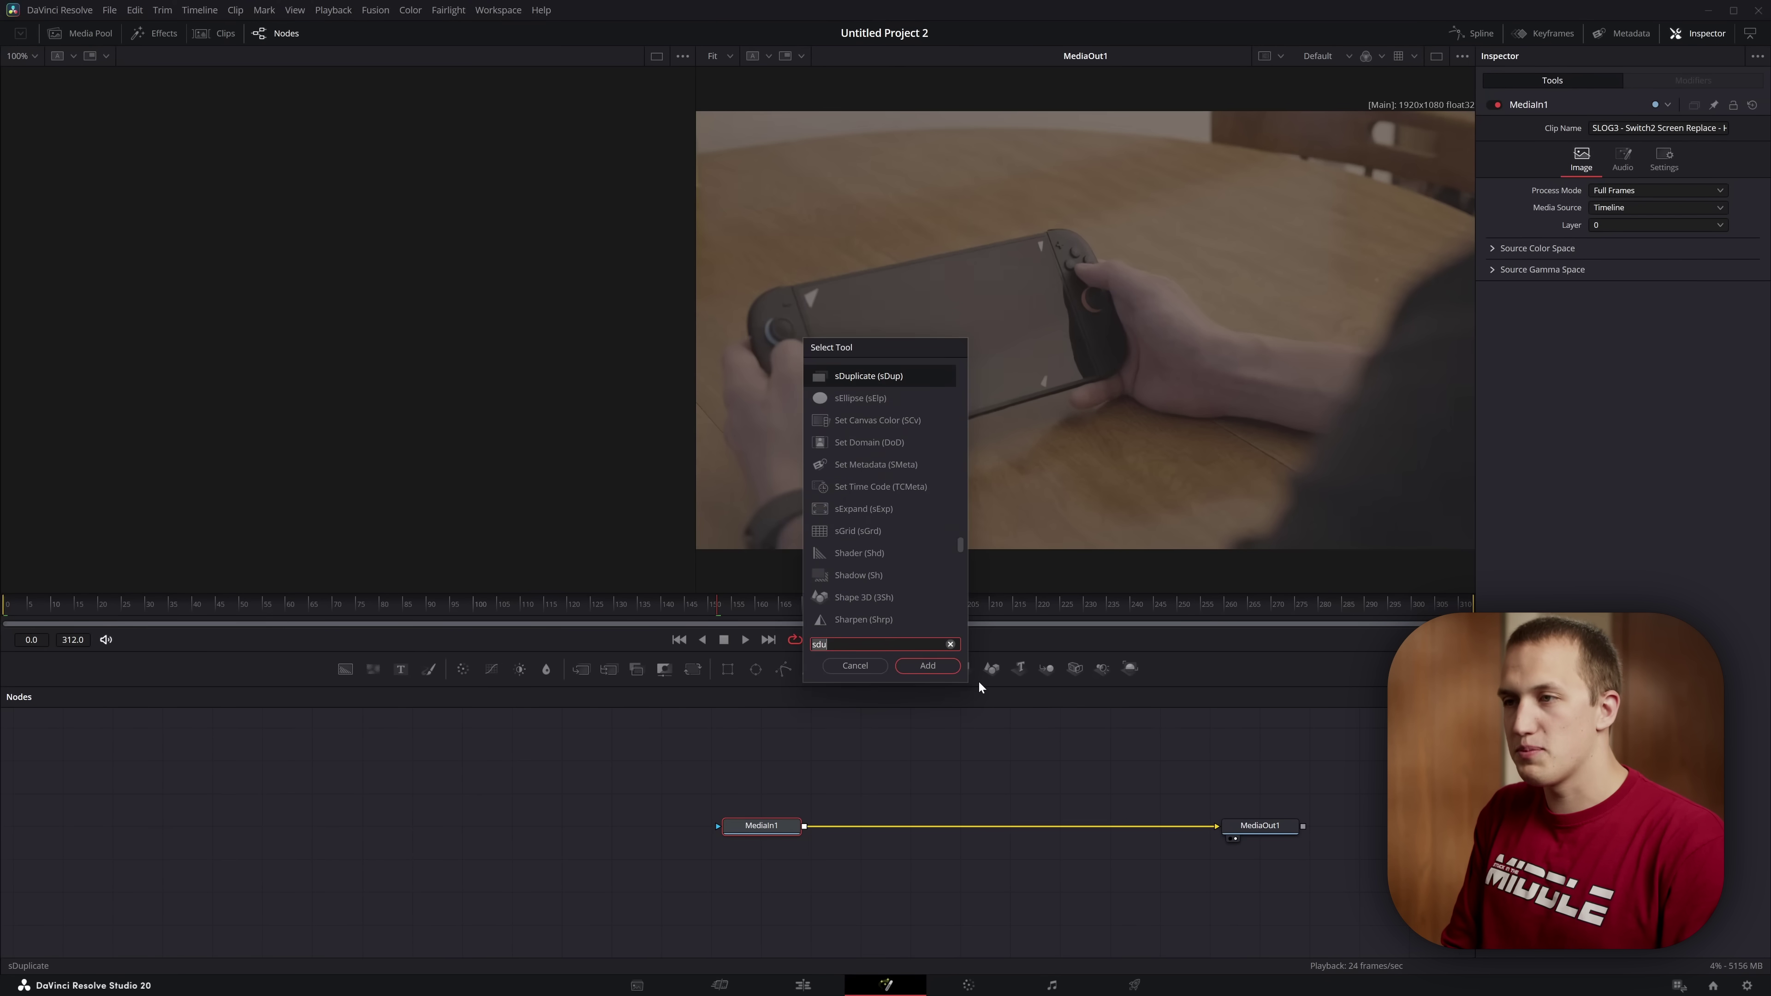
pyautogui.write('magic mask')
pyautogui.press('Return')
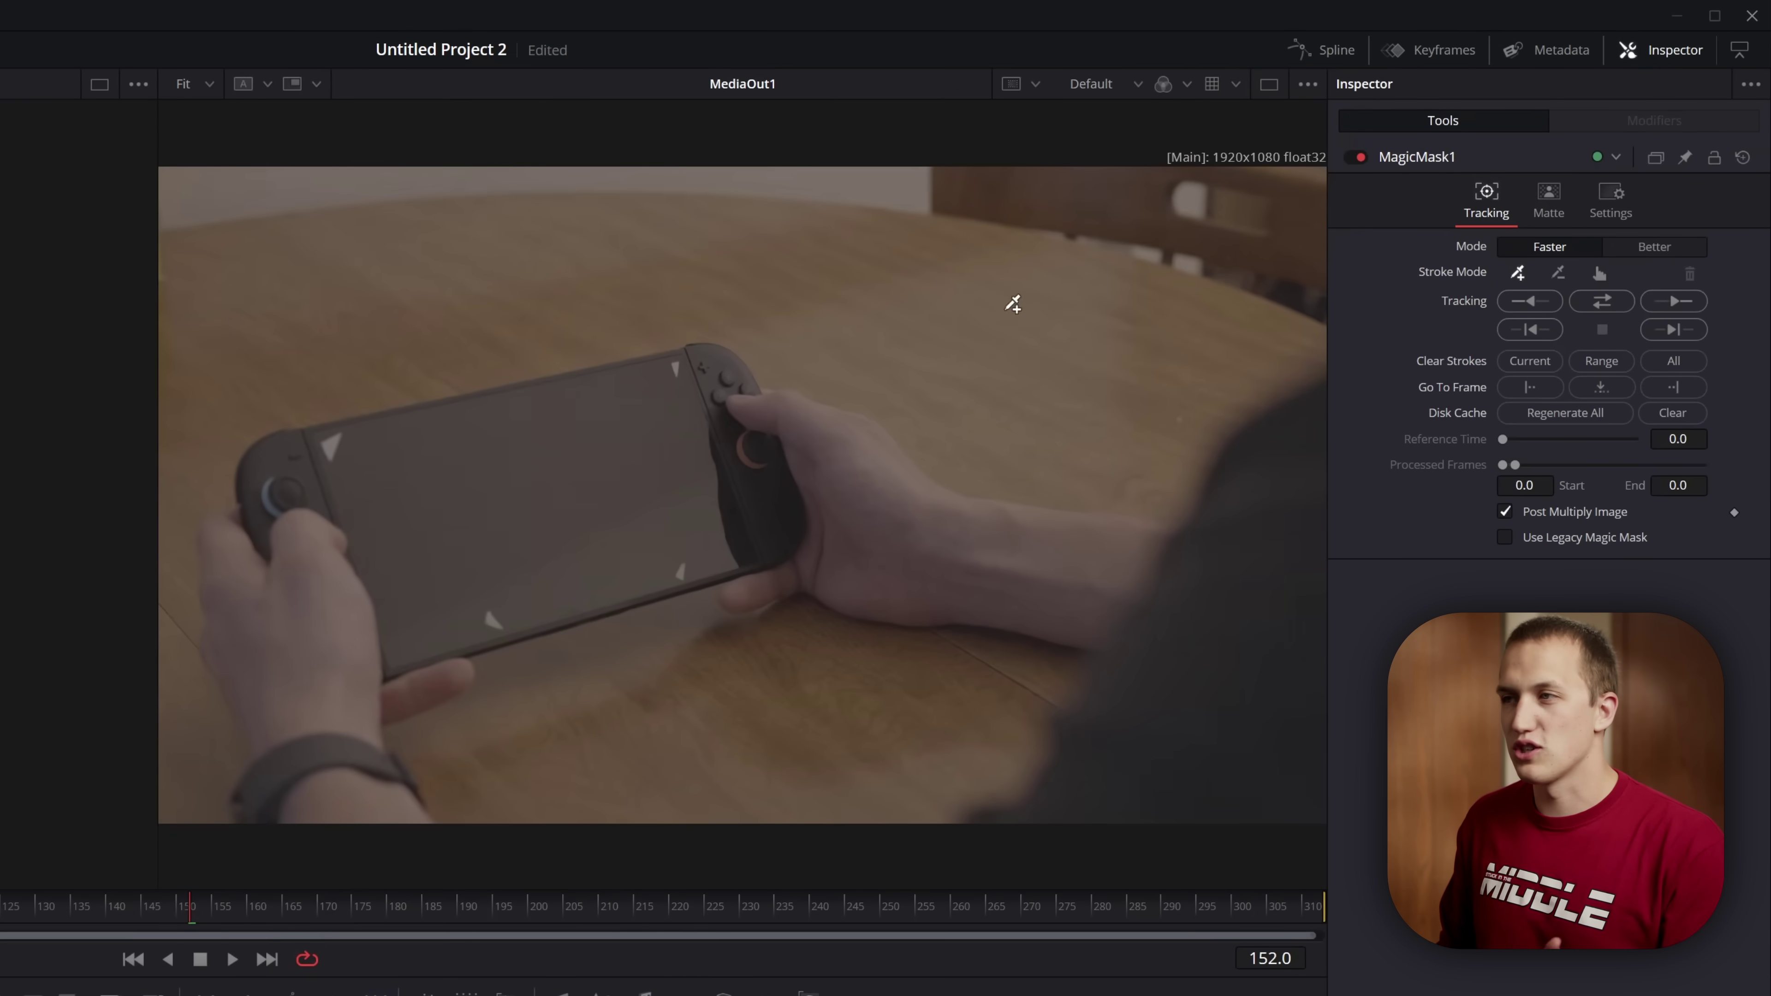
pyautogui.click(583, 473)
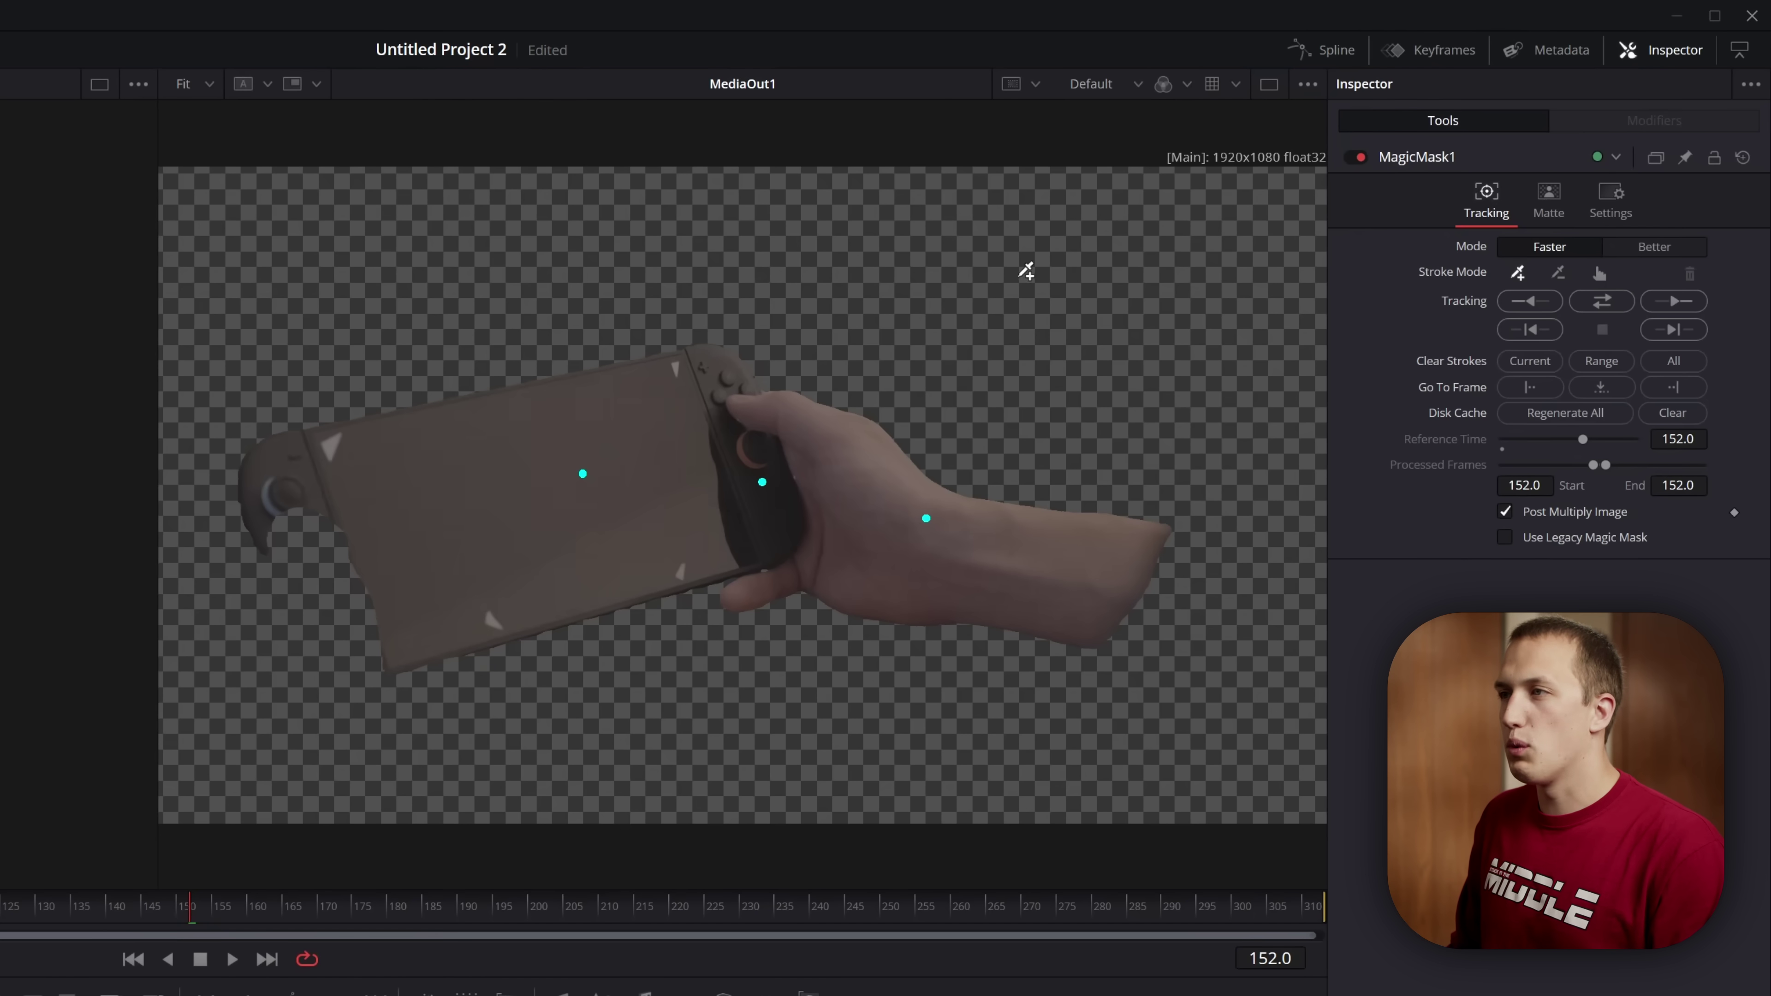
pyautogui.click(1564, 520)
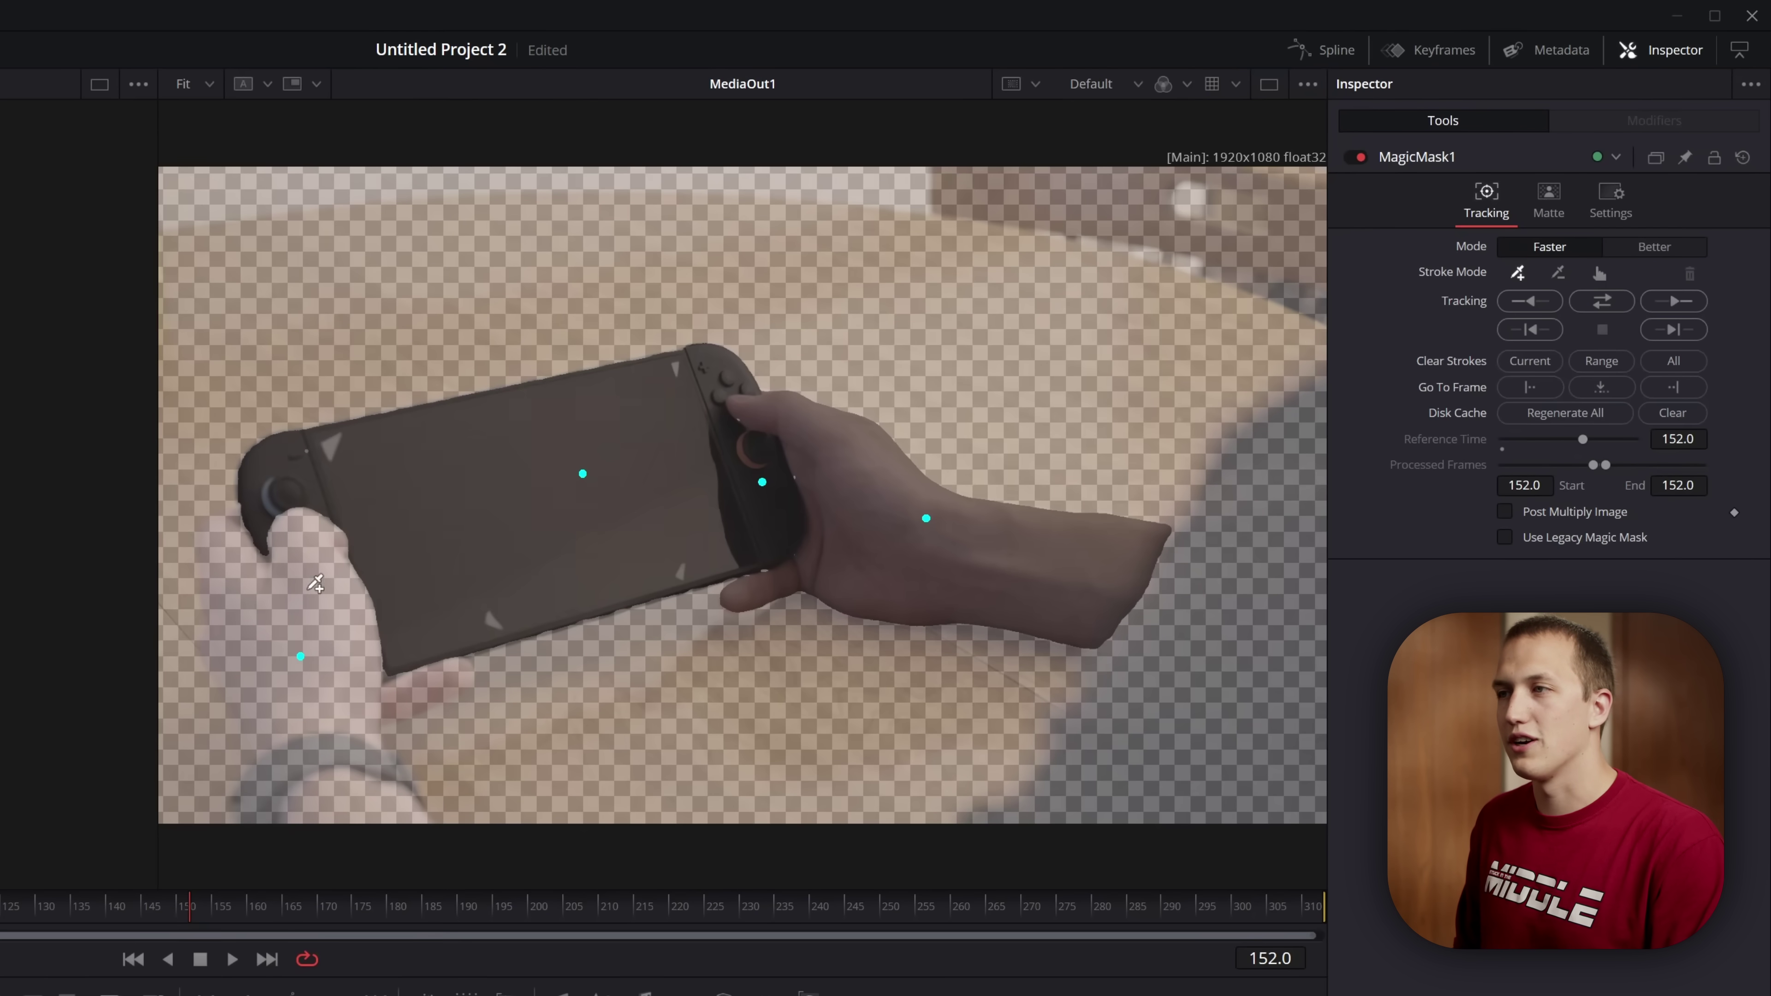
pyautogui.click(1261, 567)
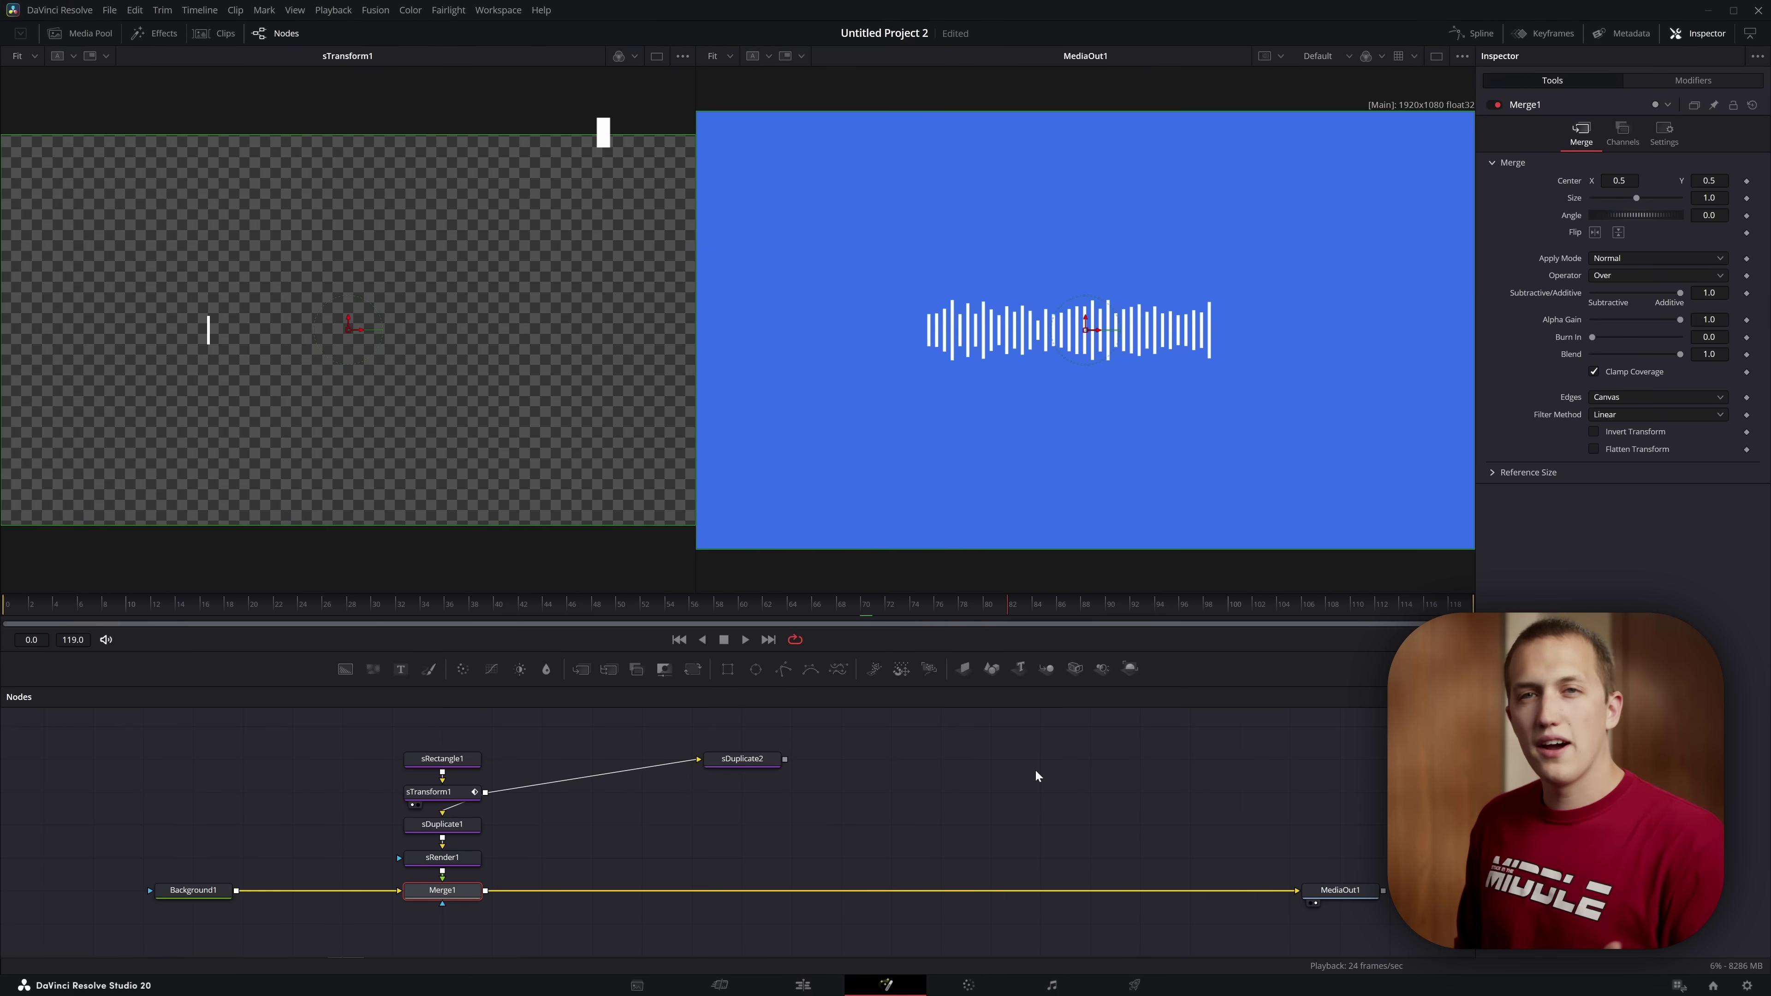
# - Deselect Merge1 and add a MultiText tool to the flow
pyautogui.hscroll(3, 1035, 769)
pyautogui.hscroll(-3, 976, 804)
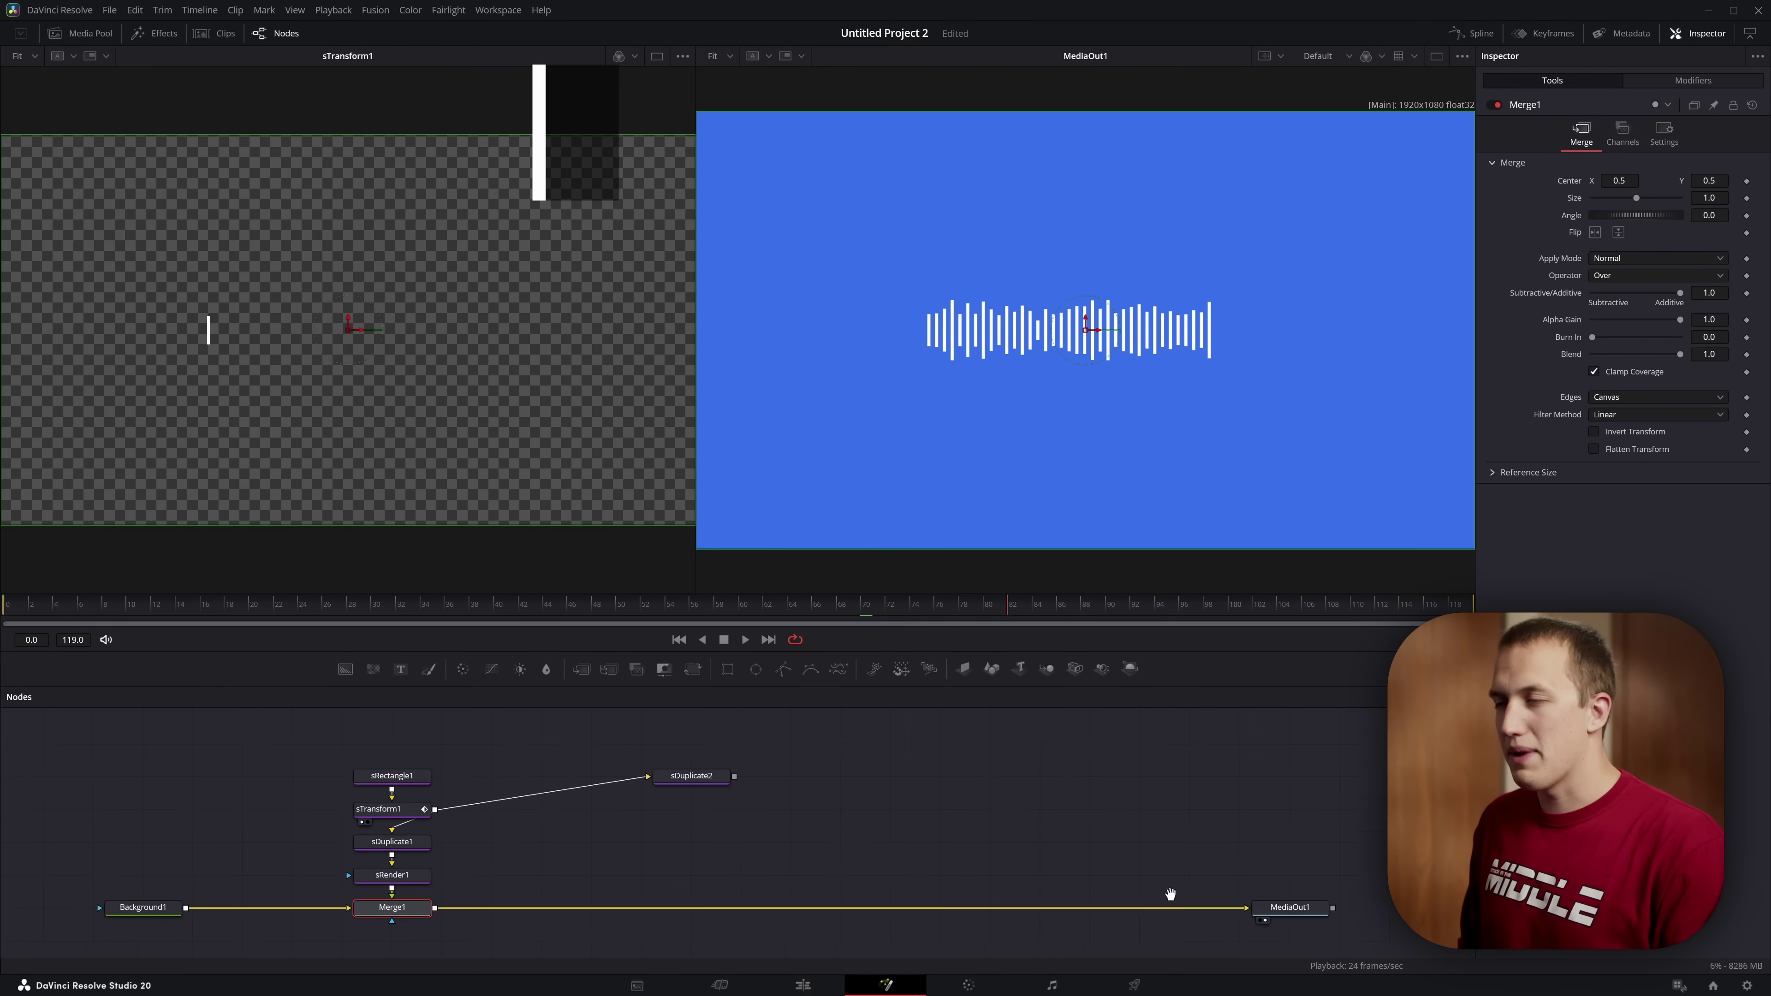
pyautogui.click(1171, 807)
pyautogui.hotkey('shift', 'space')
pyautogui.write('multi')
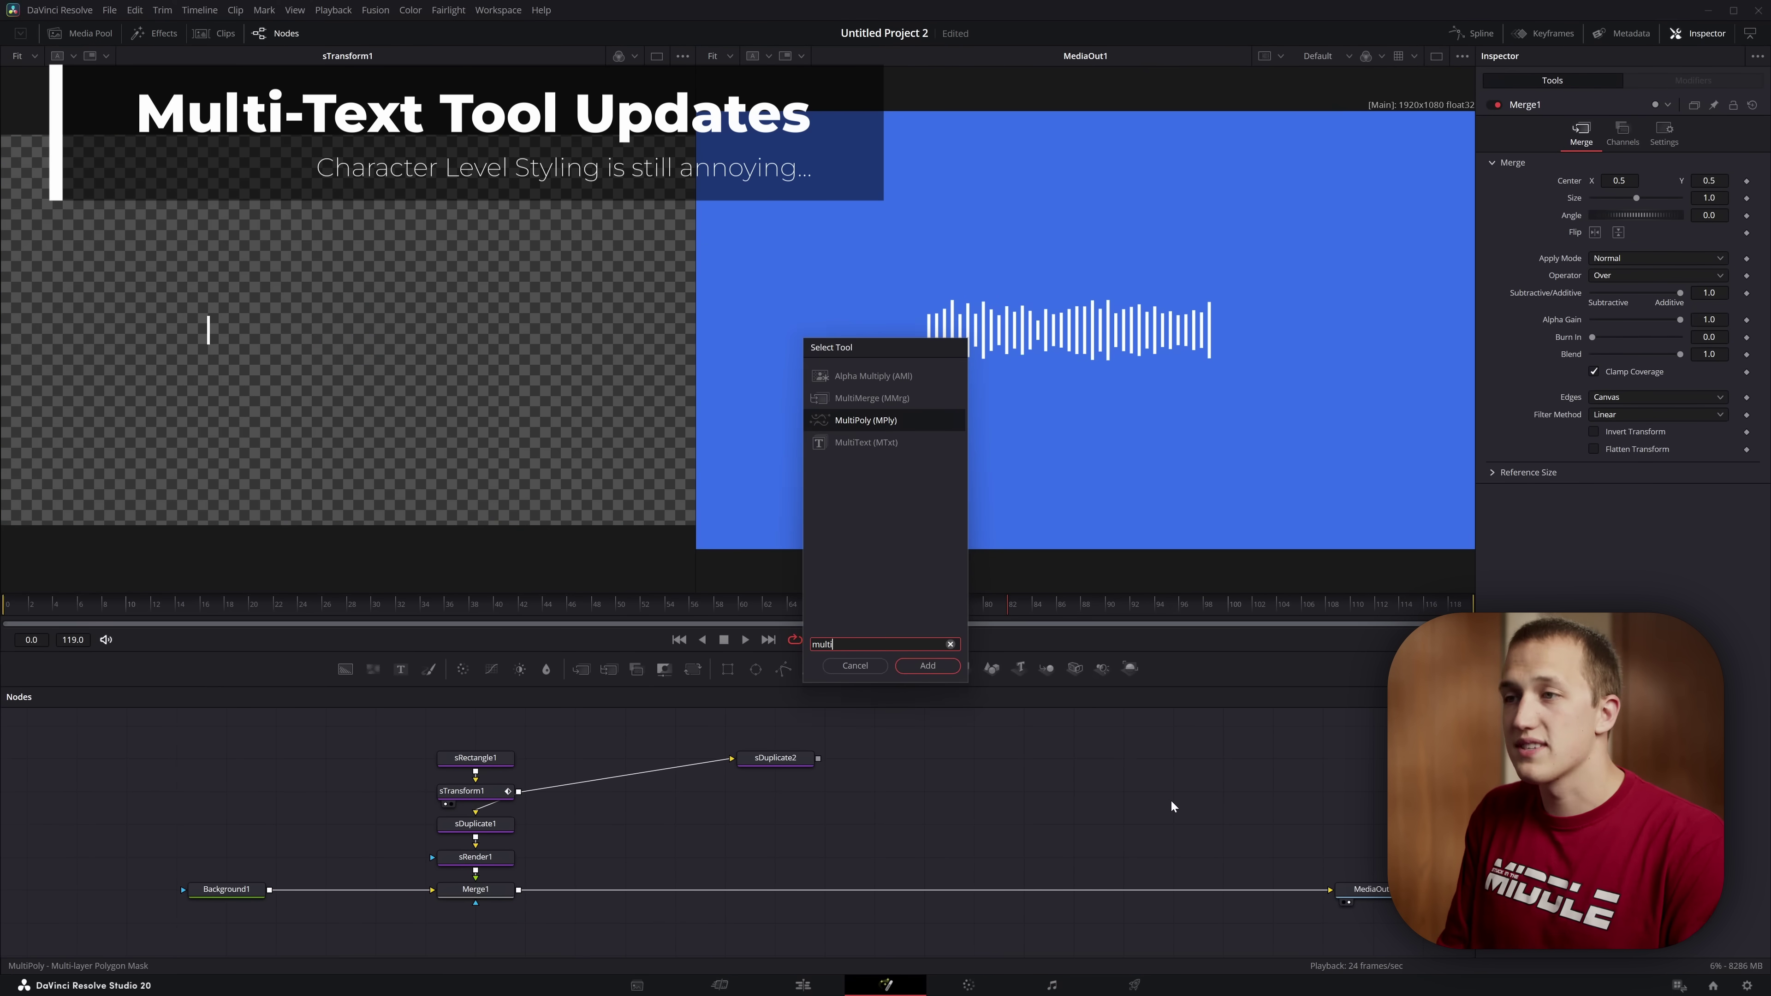
pyautogui.press('Down')
pyautogui.press('Return')
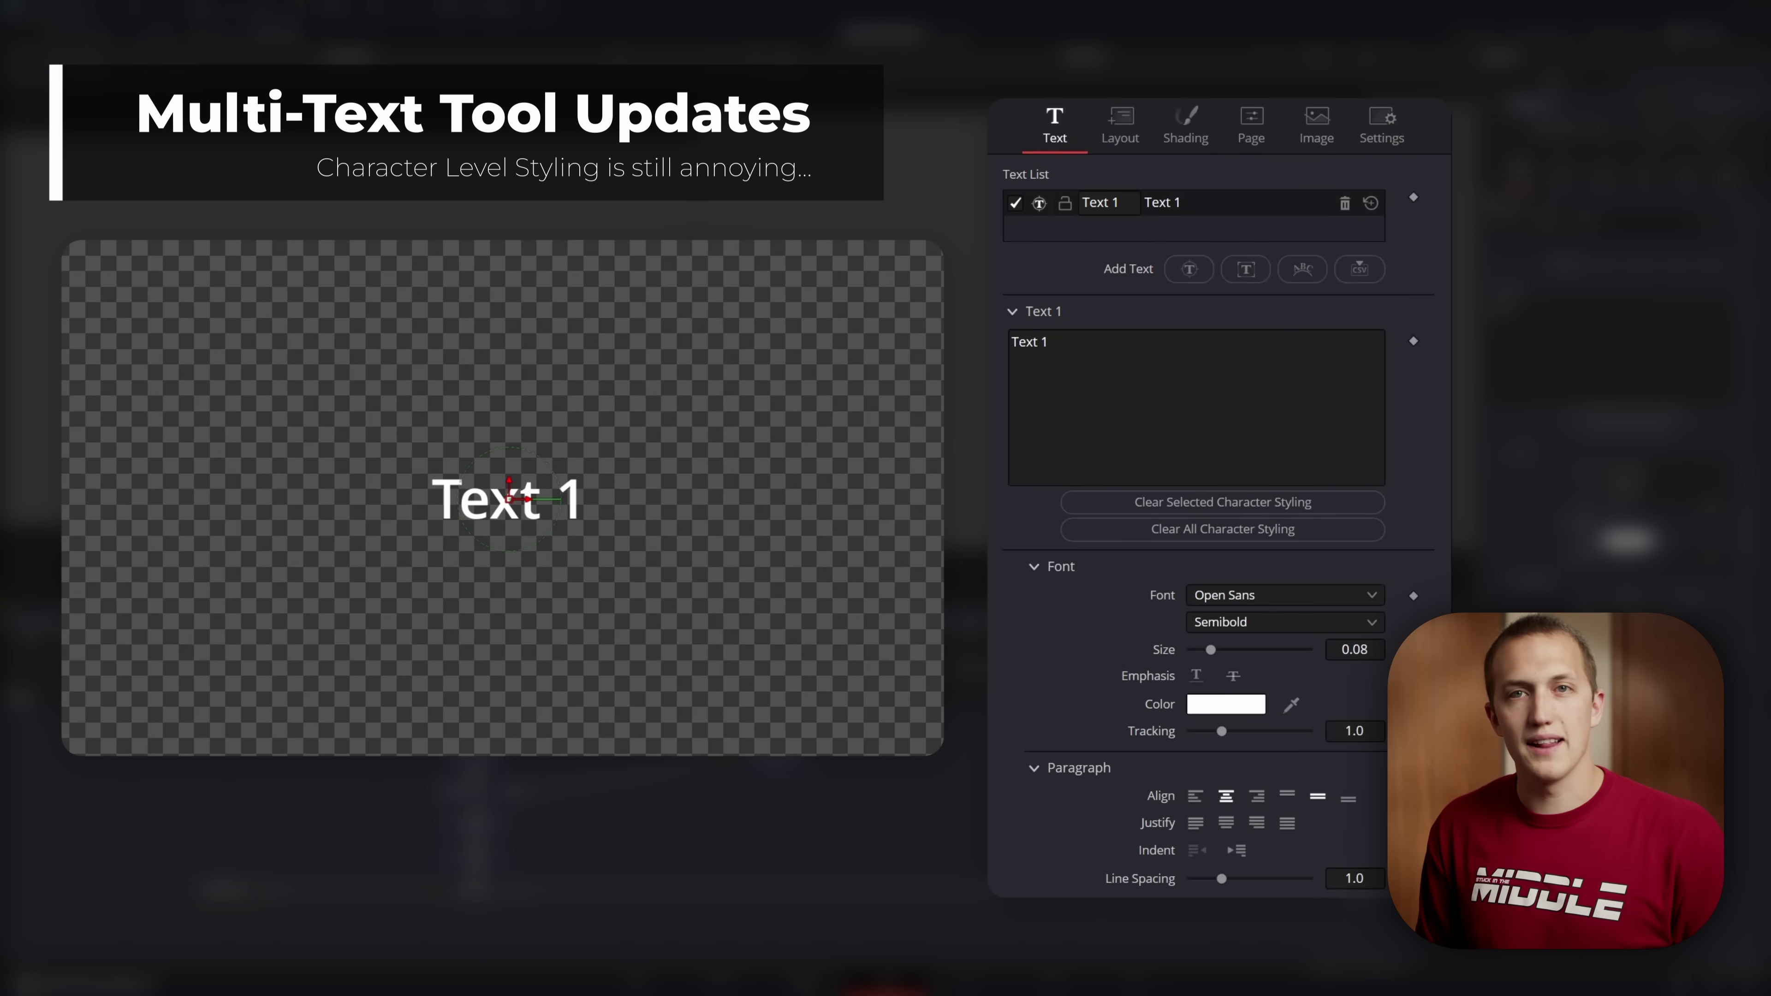
# - Replace the MultiText content with 'EditorCollection'
pyautogui.moveTo(623, 388); pyautogui.dragTo(540, 523)
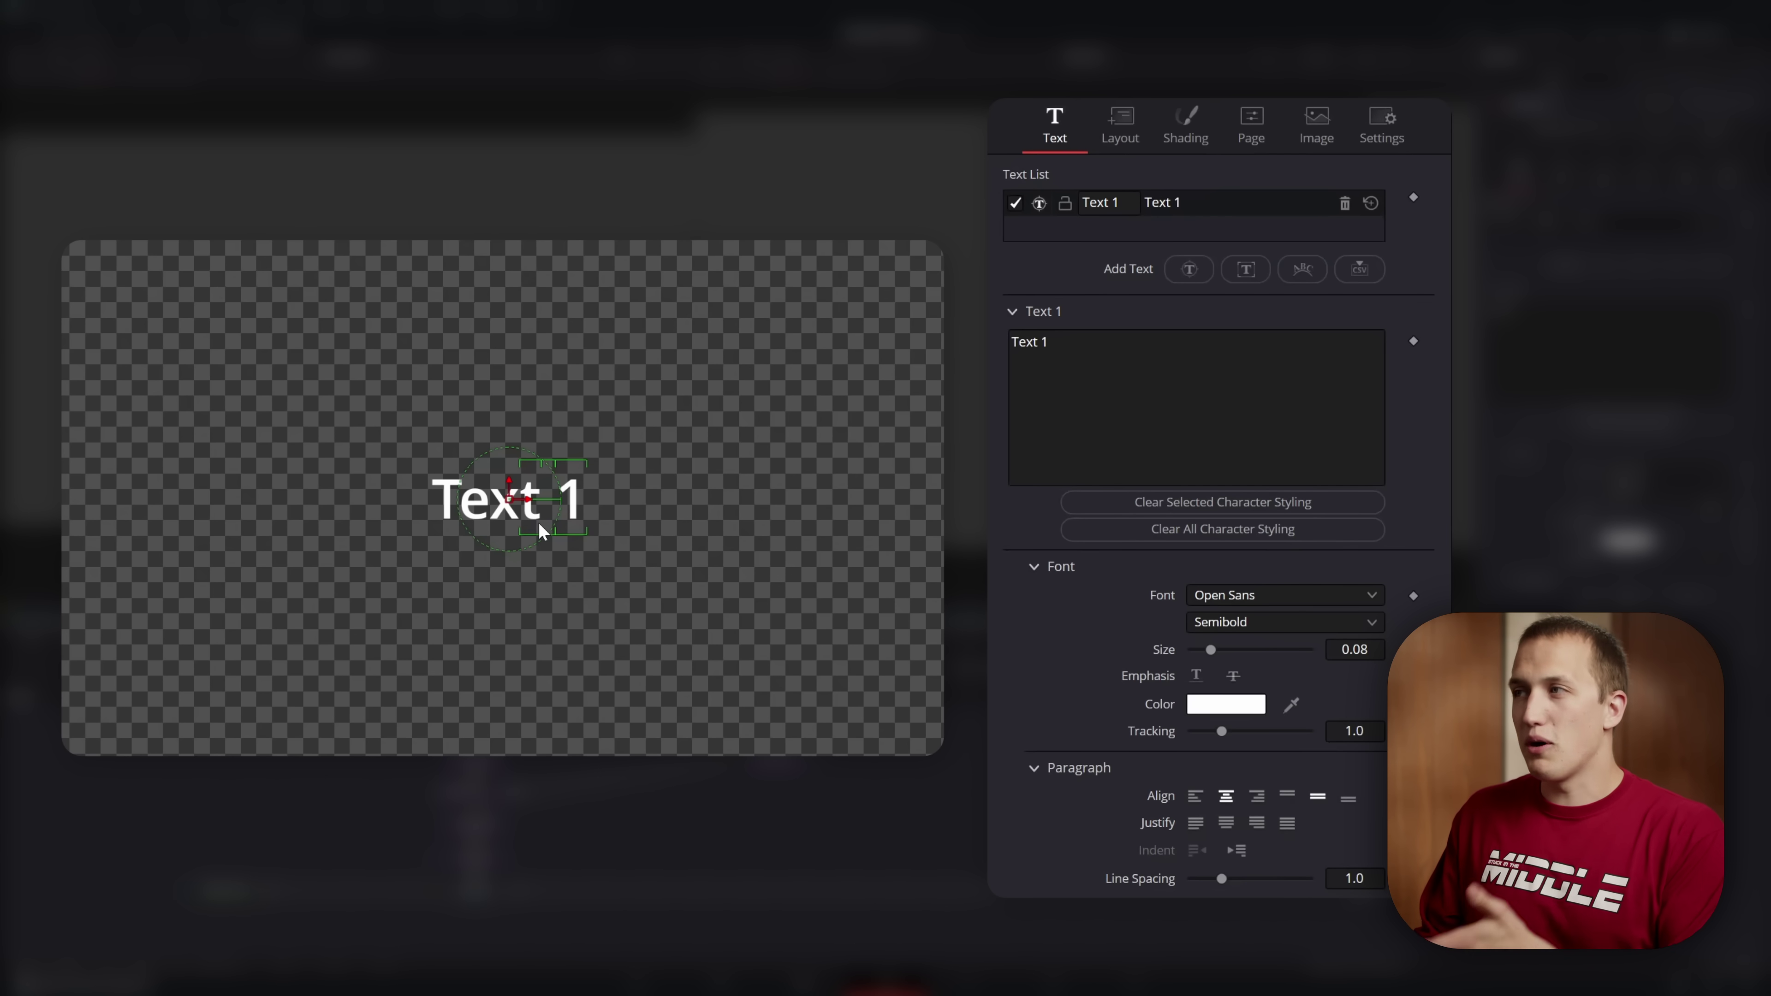
pyautogui.doubleClick(539, 524)
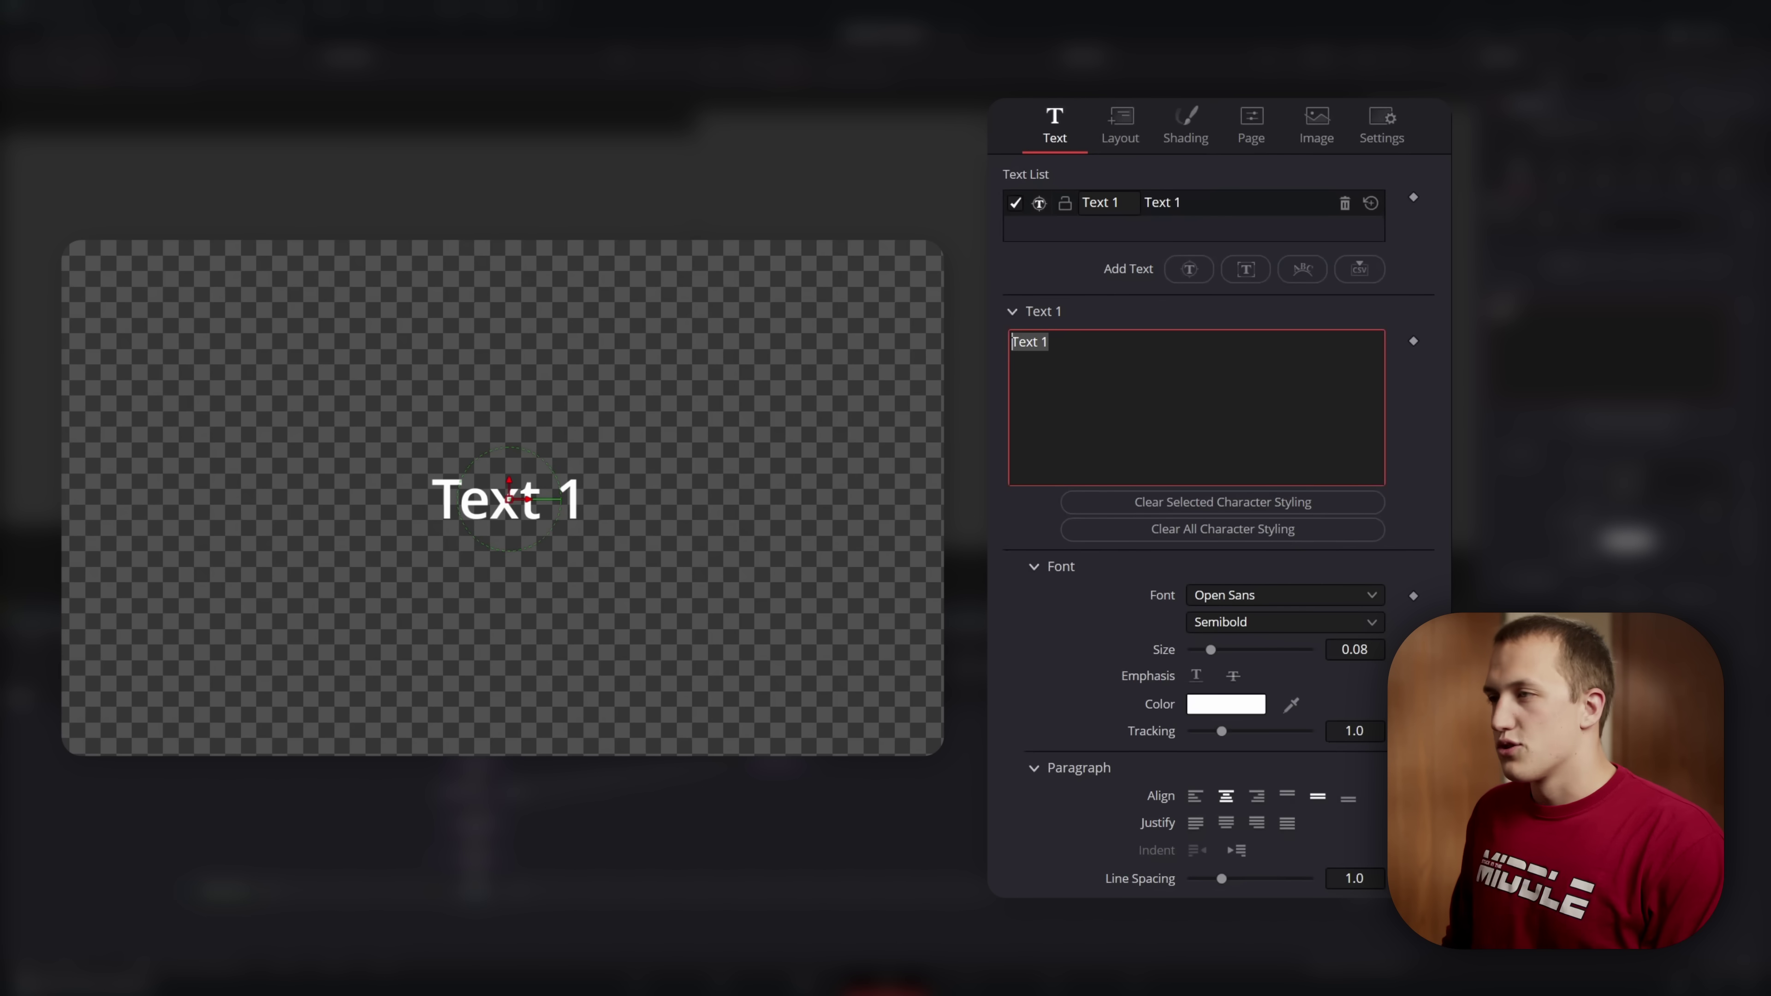
pyautogui.write('EditorCollection')
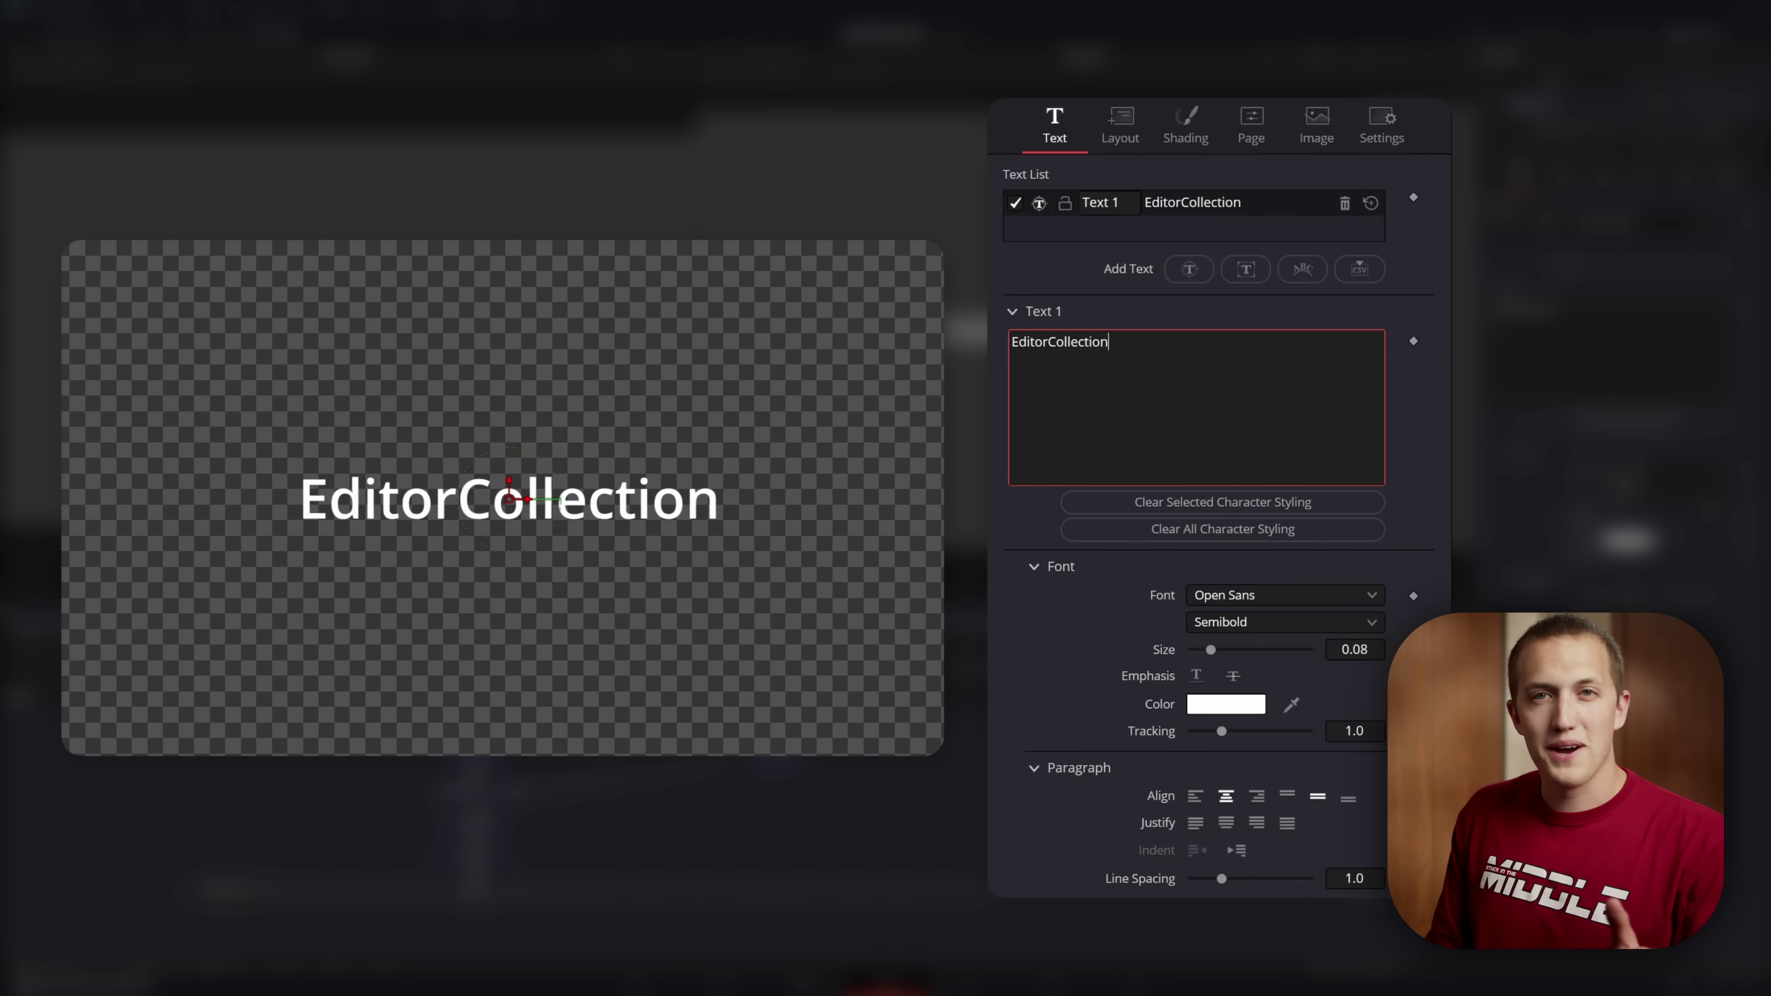
pyautogui.click(419, 513)
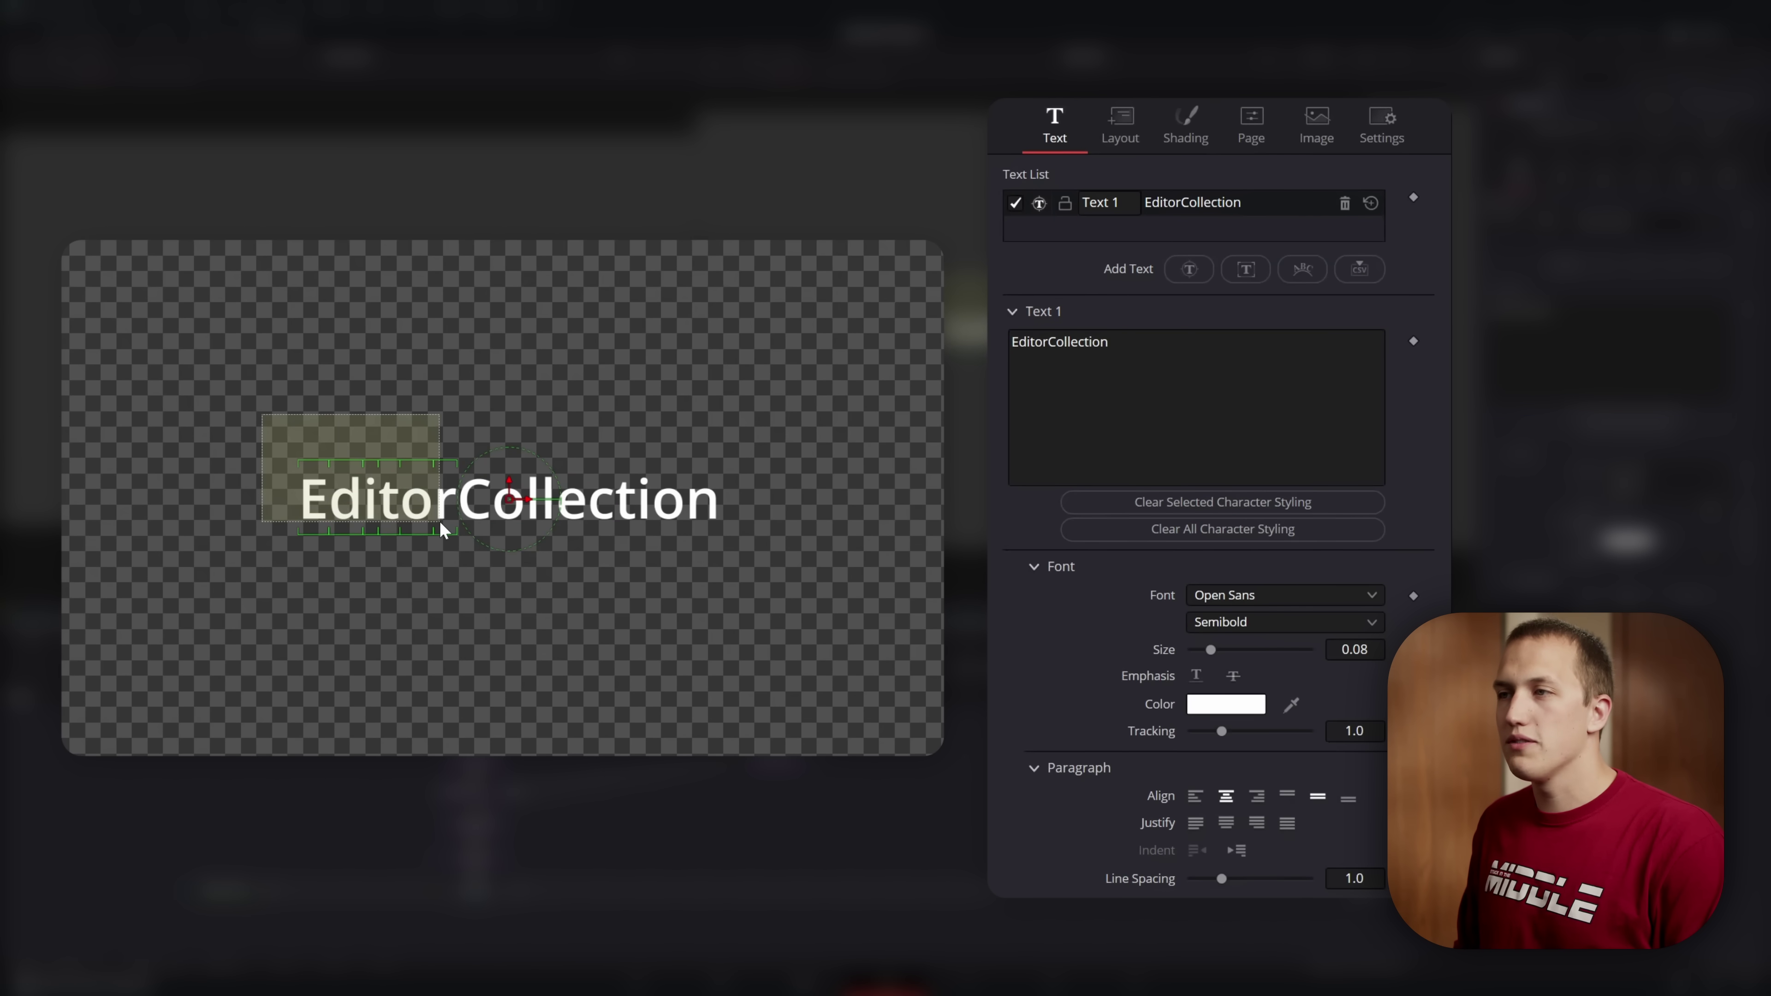
# - Set the word Editor to Light weight and Collection to Extrabold
pyautogui.click(1274, 625)
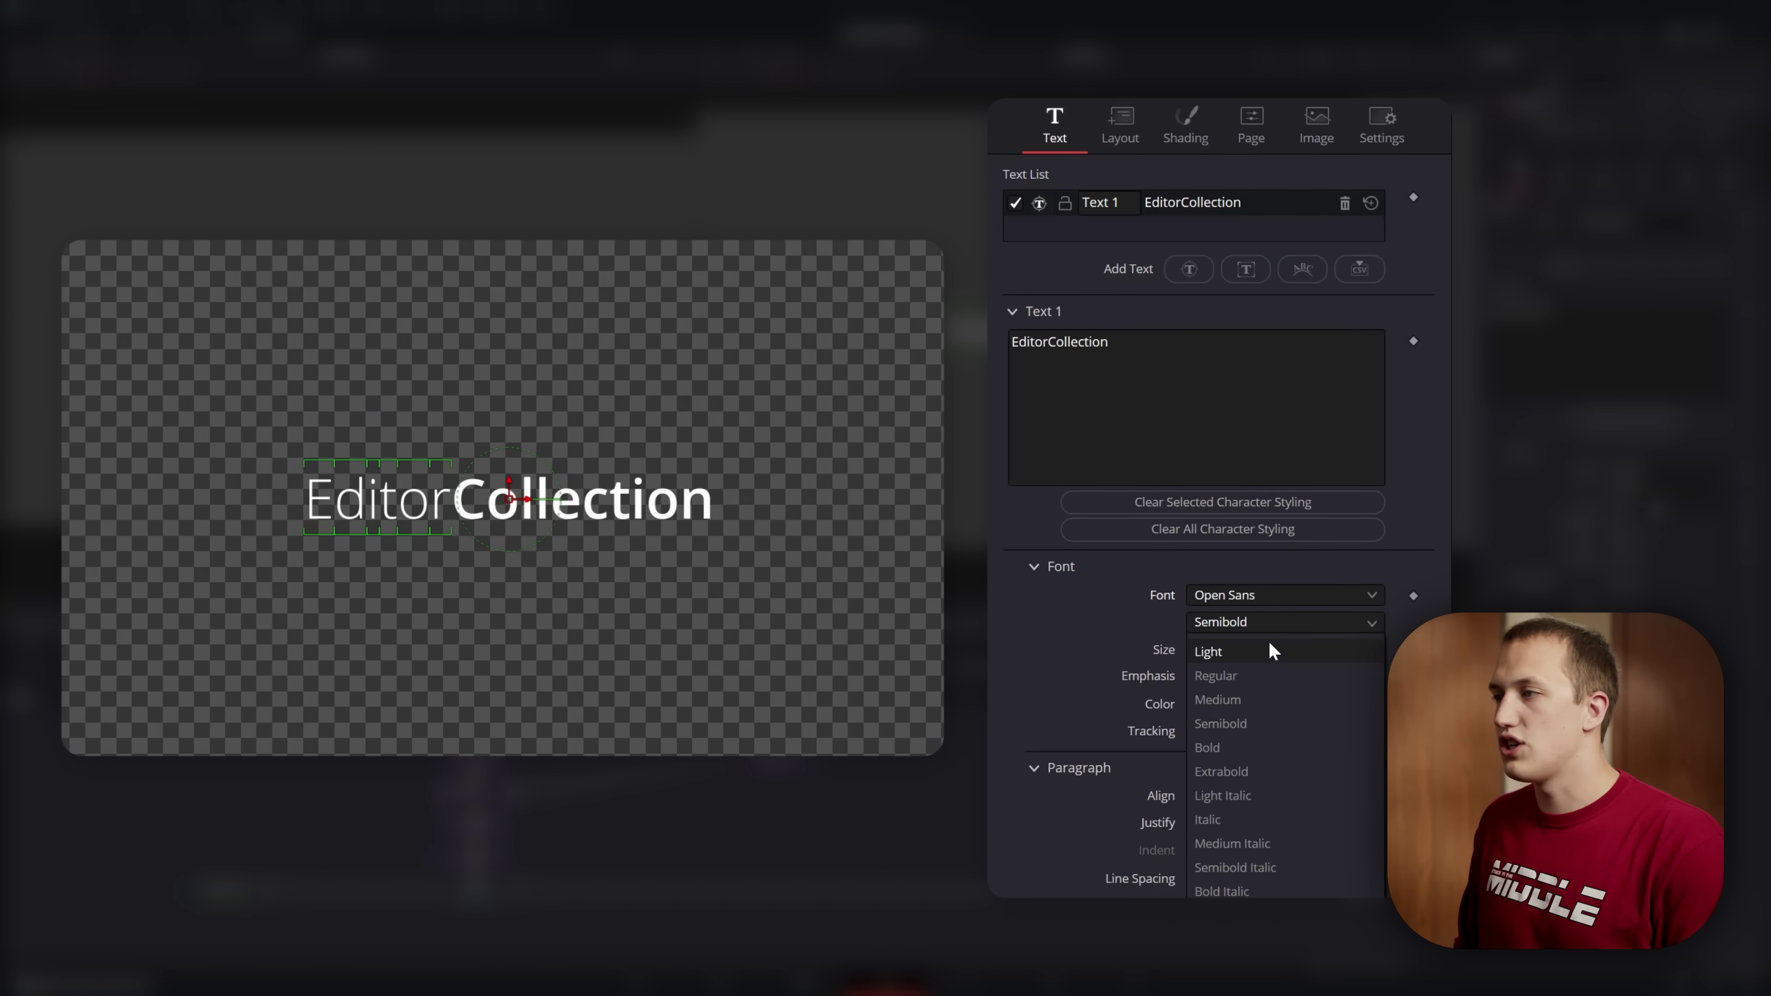
pyautogui.click(1264, 665)
pyautogui.moveTo(789, 431); pyautogui.dragTo(474, 586)
pyautogui.click(1263, 626)
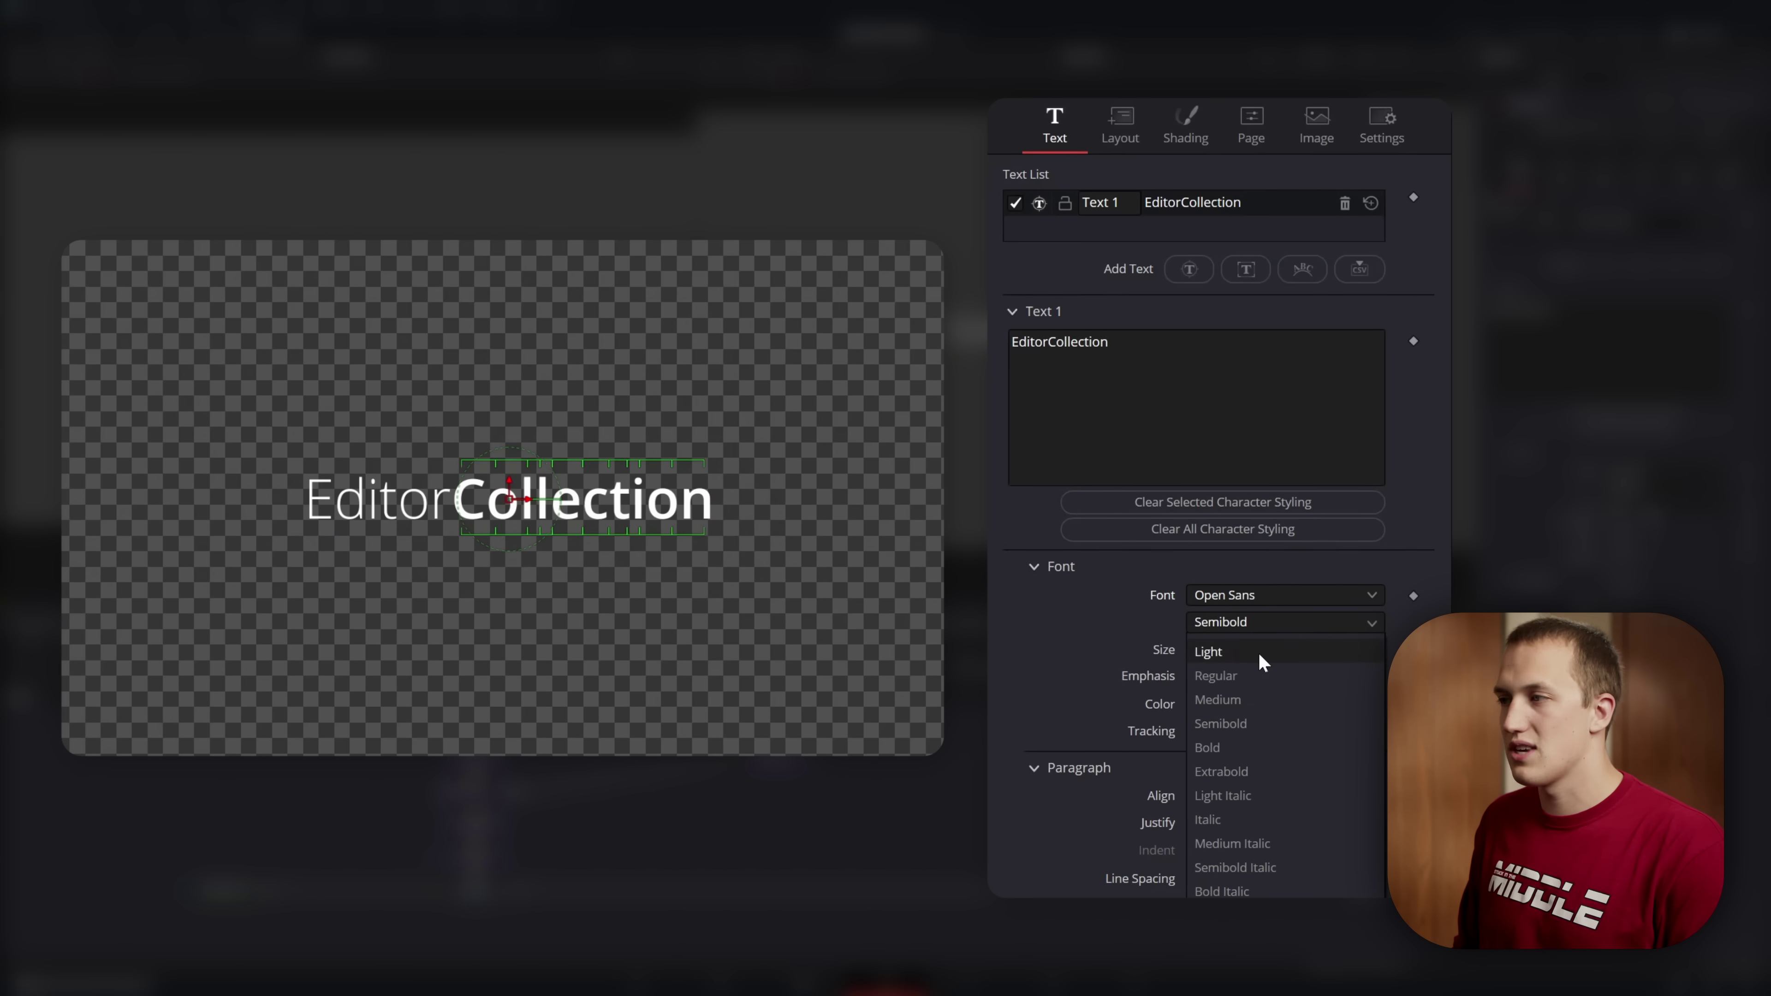
pyautogui.click(1253, 773)
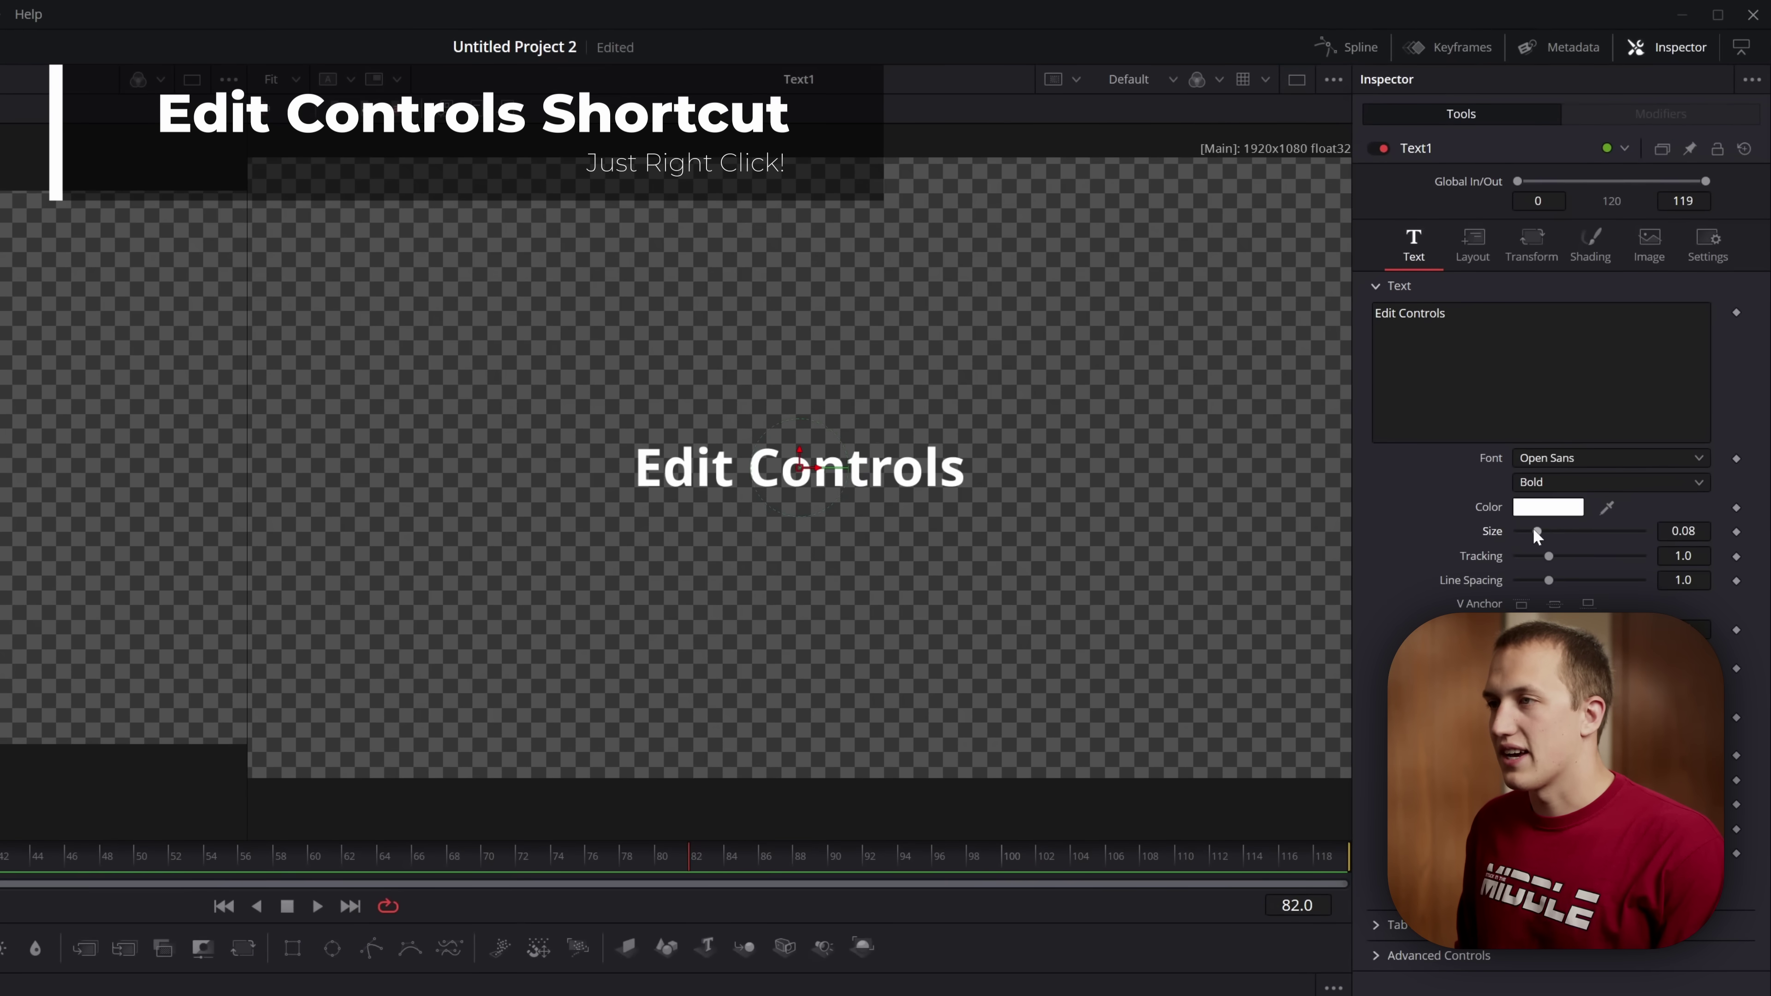
# - Enlarge the Edit Controls text size, settling around 0.1378
pyautogui.moveTo(1588, 408); pyautogui.dragTo(1602, 410)
pyautogui.moveTo(1552, 535); pyautogui.dragTo(1552, 535)
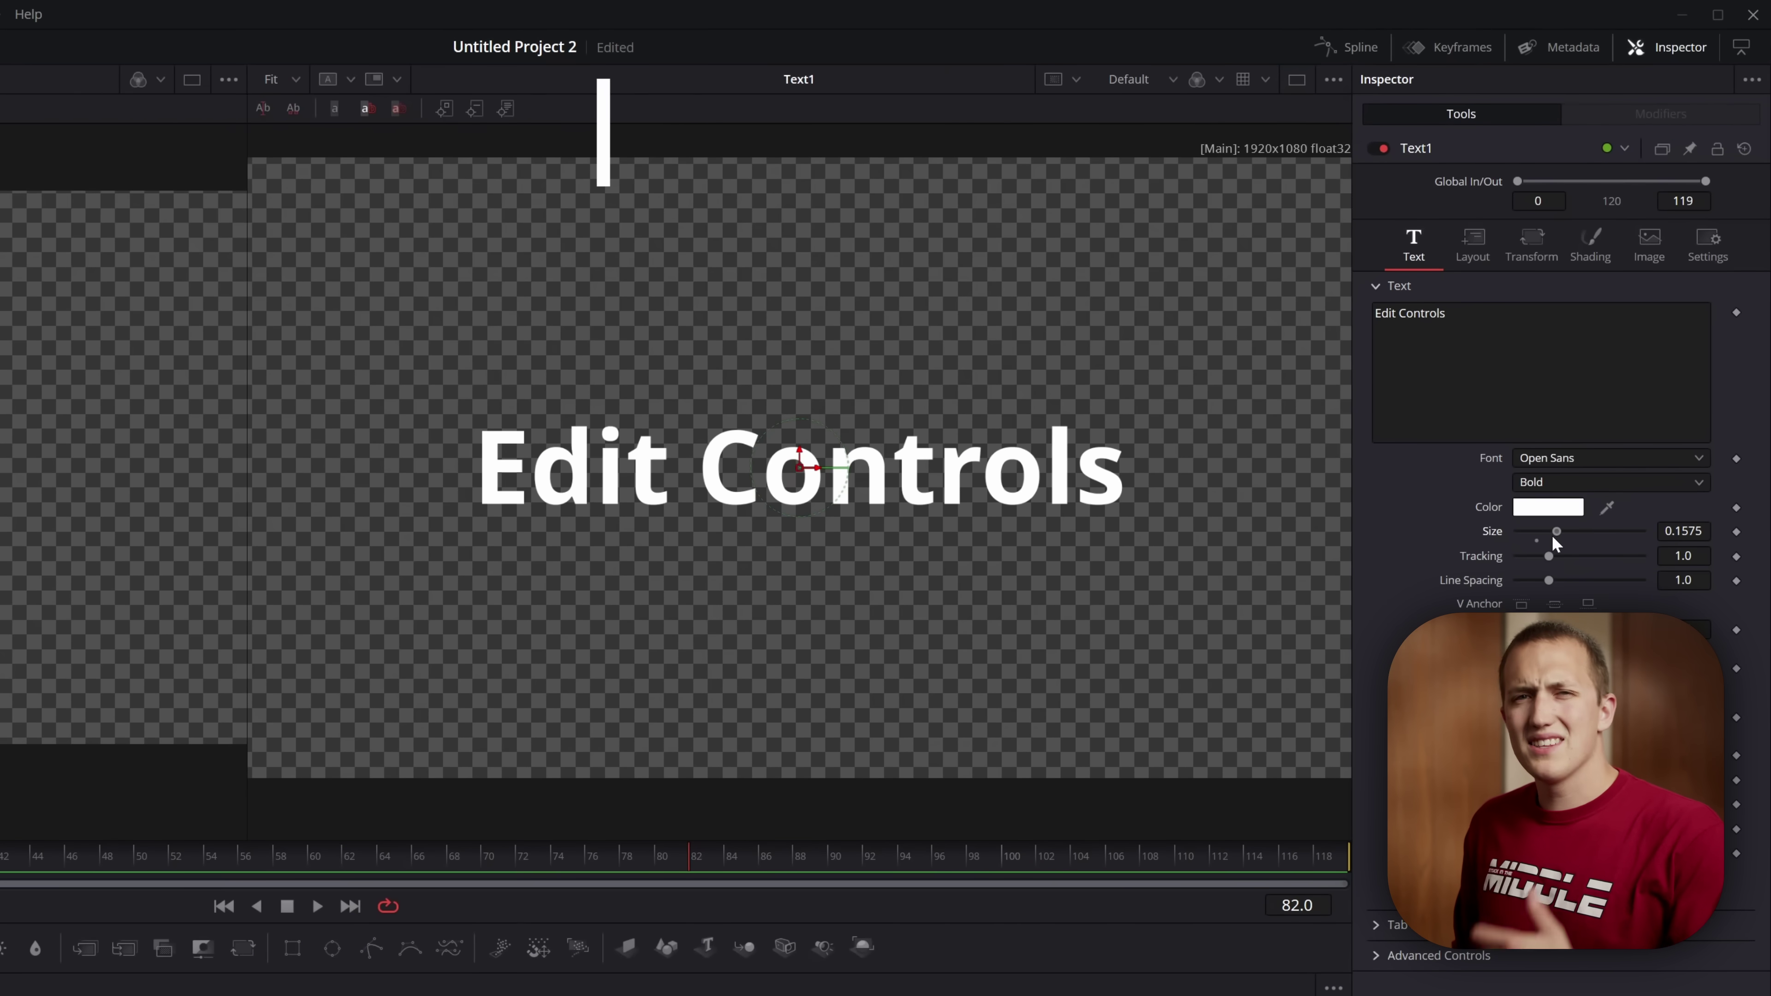
pyautogui.hotkey('ctrl', 'z')
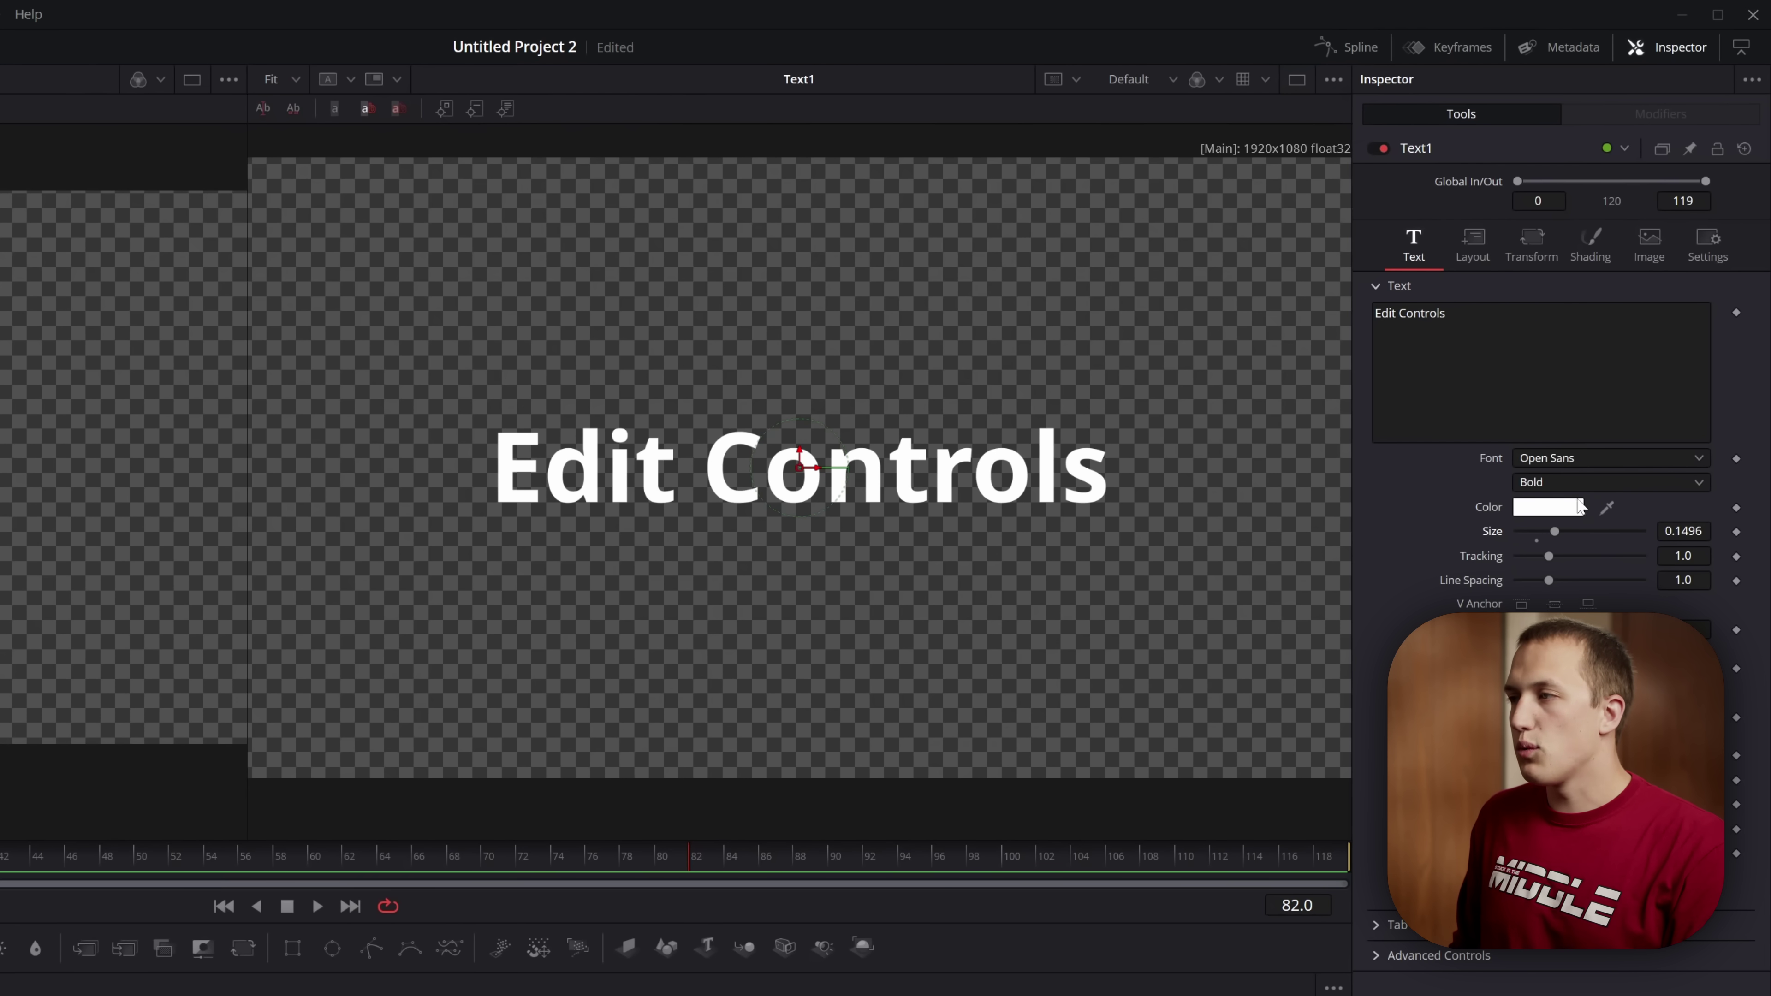
pyautogui.moveTo(1554, 532); pyautogui.dragTo(1553, 531)
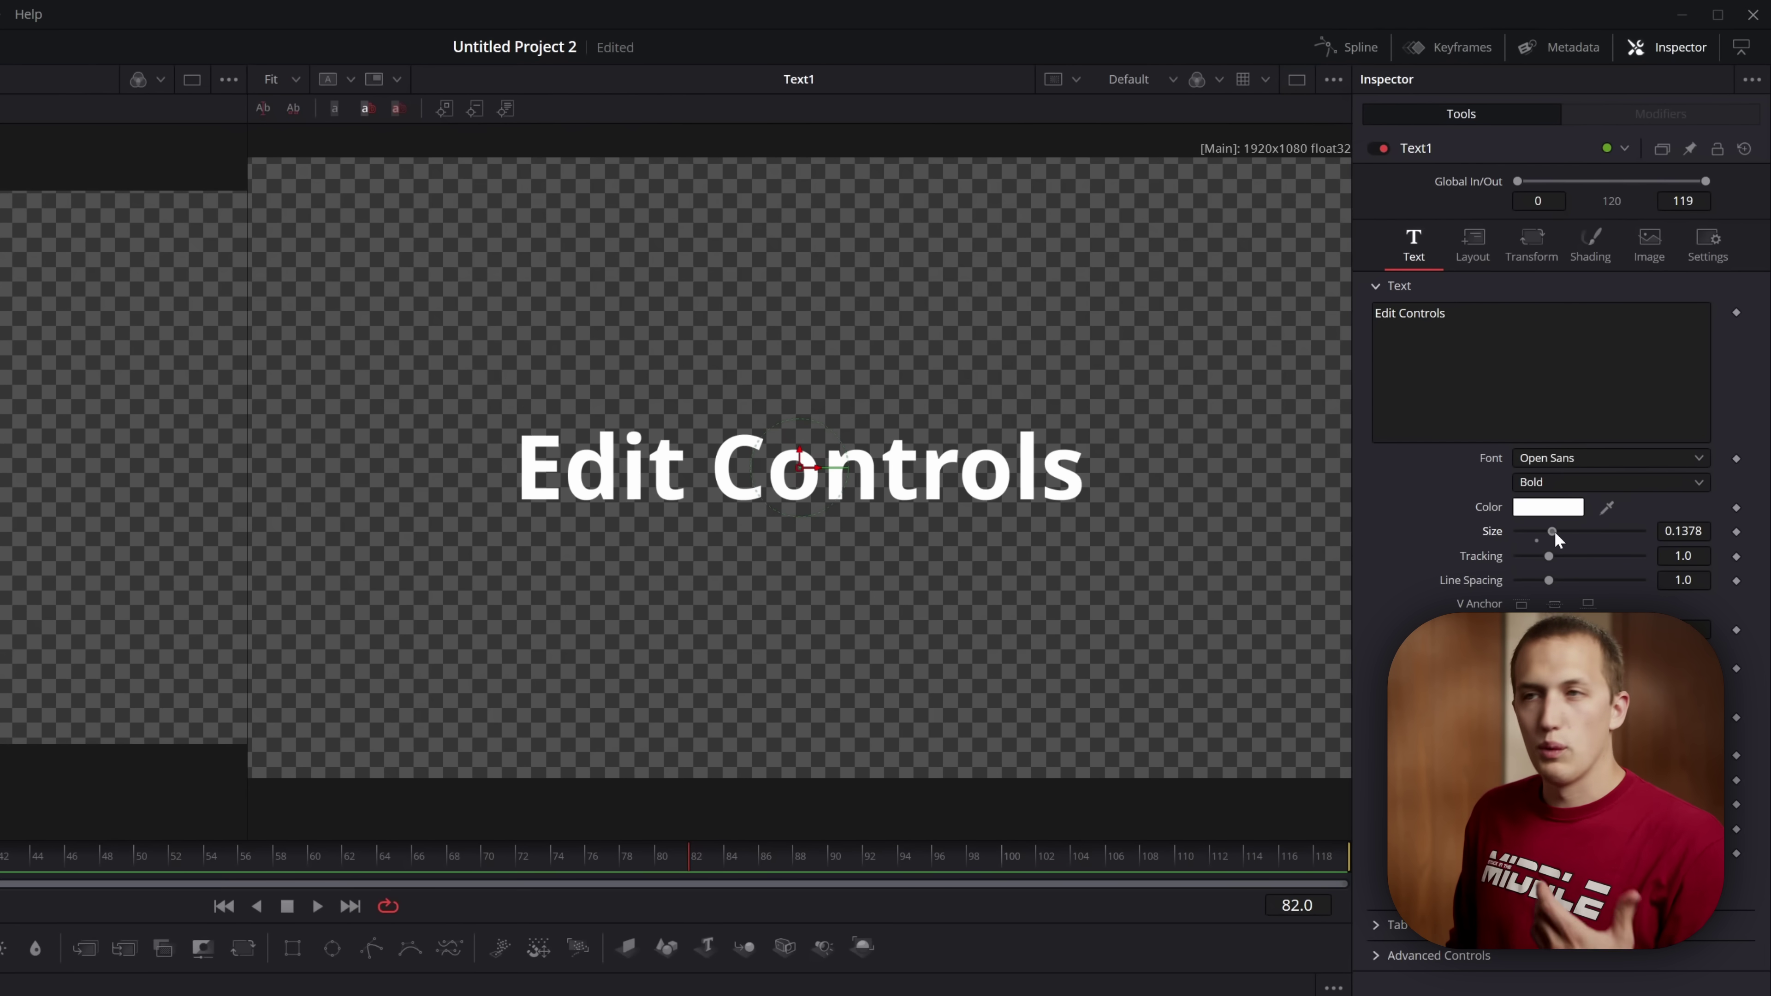
# - In Layout, raise Size to 1.0, enter 1.5, then drag it up to 1.795
pyautogui.click(1472, 252)
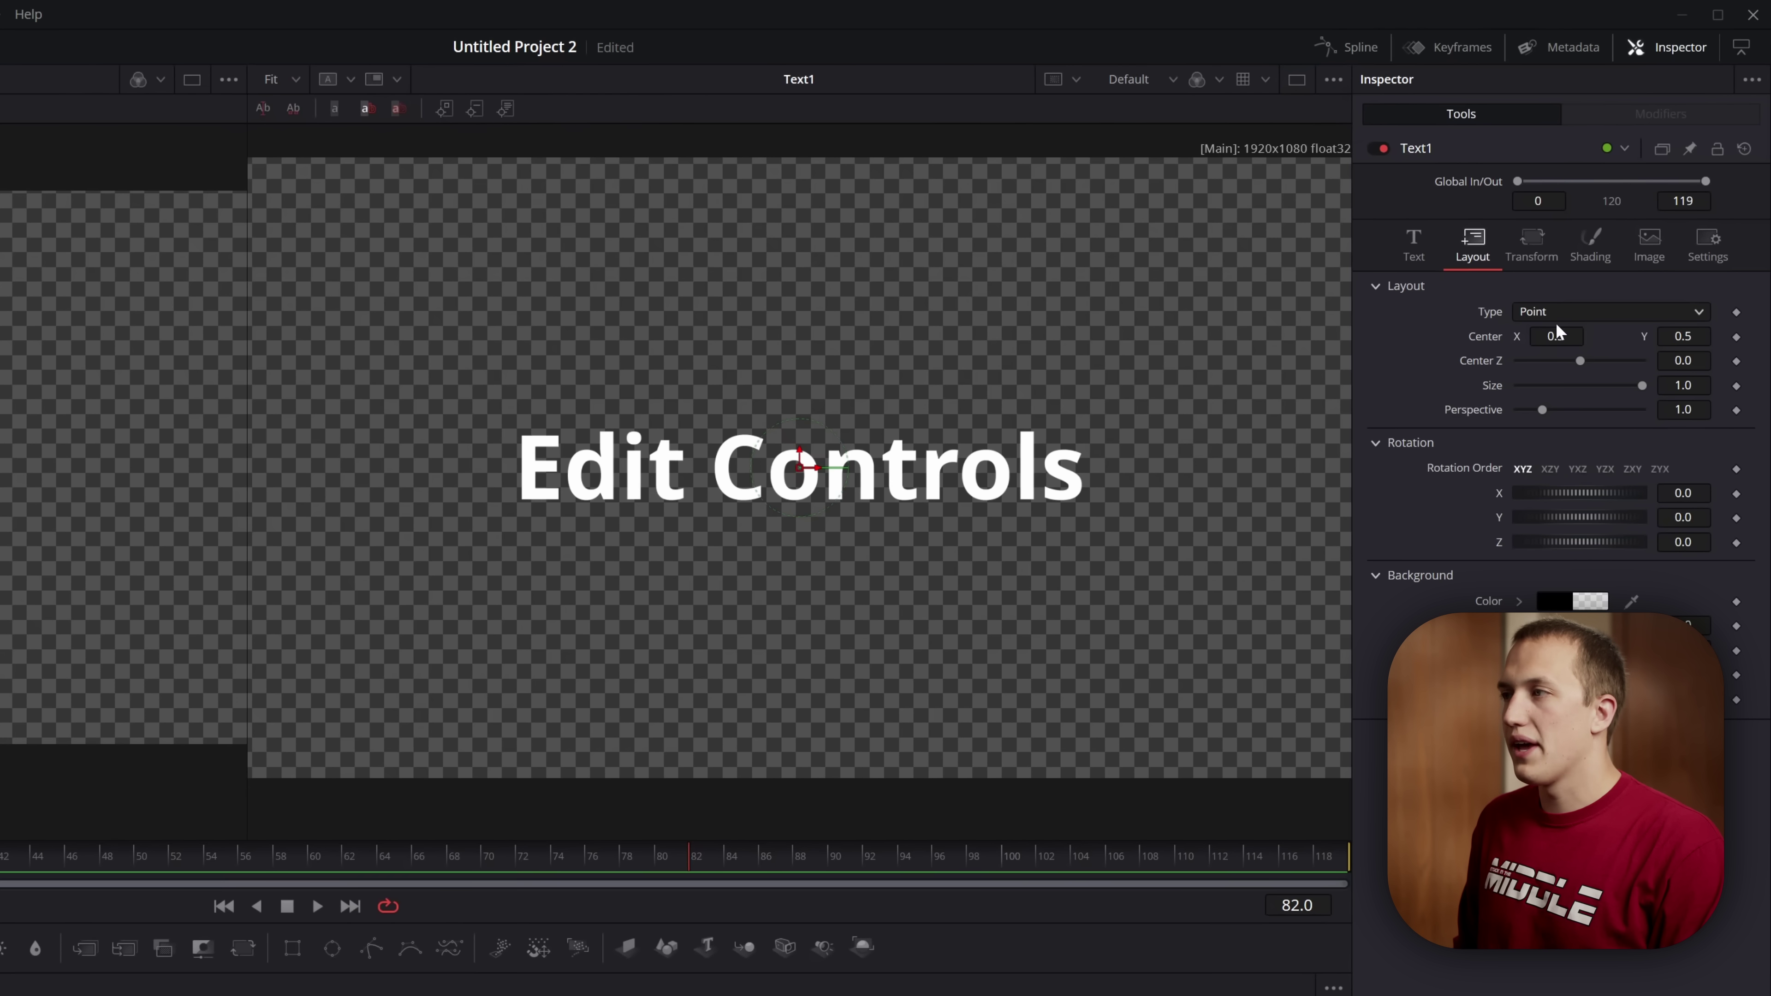
pyautogui.moveTo(1644, 389); pyautogui.dragTo(1595, 390)
pyautogui.click(1423, 257)
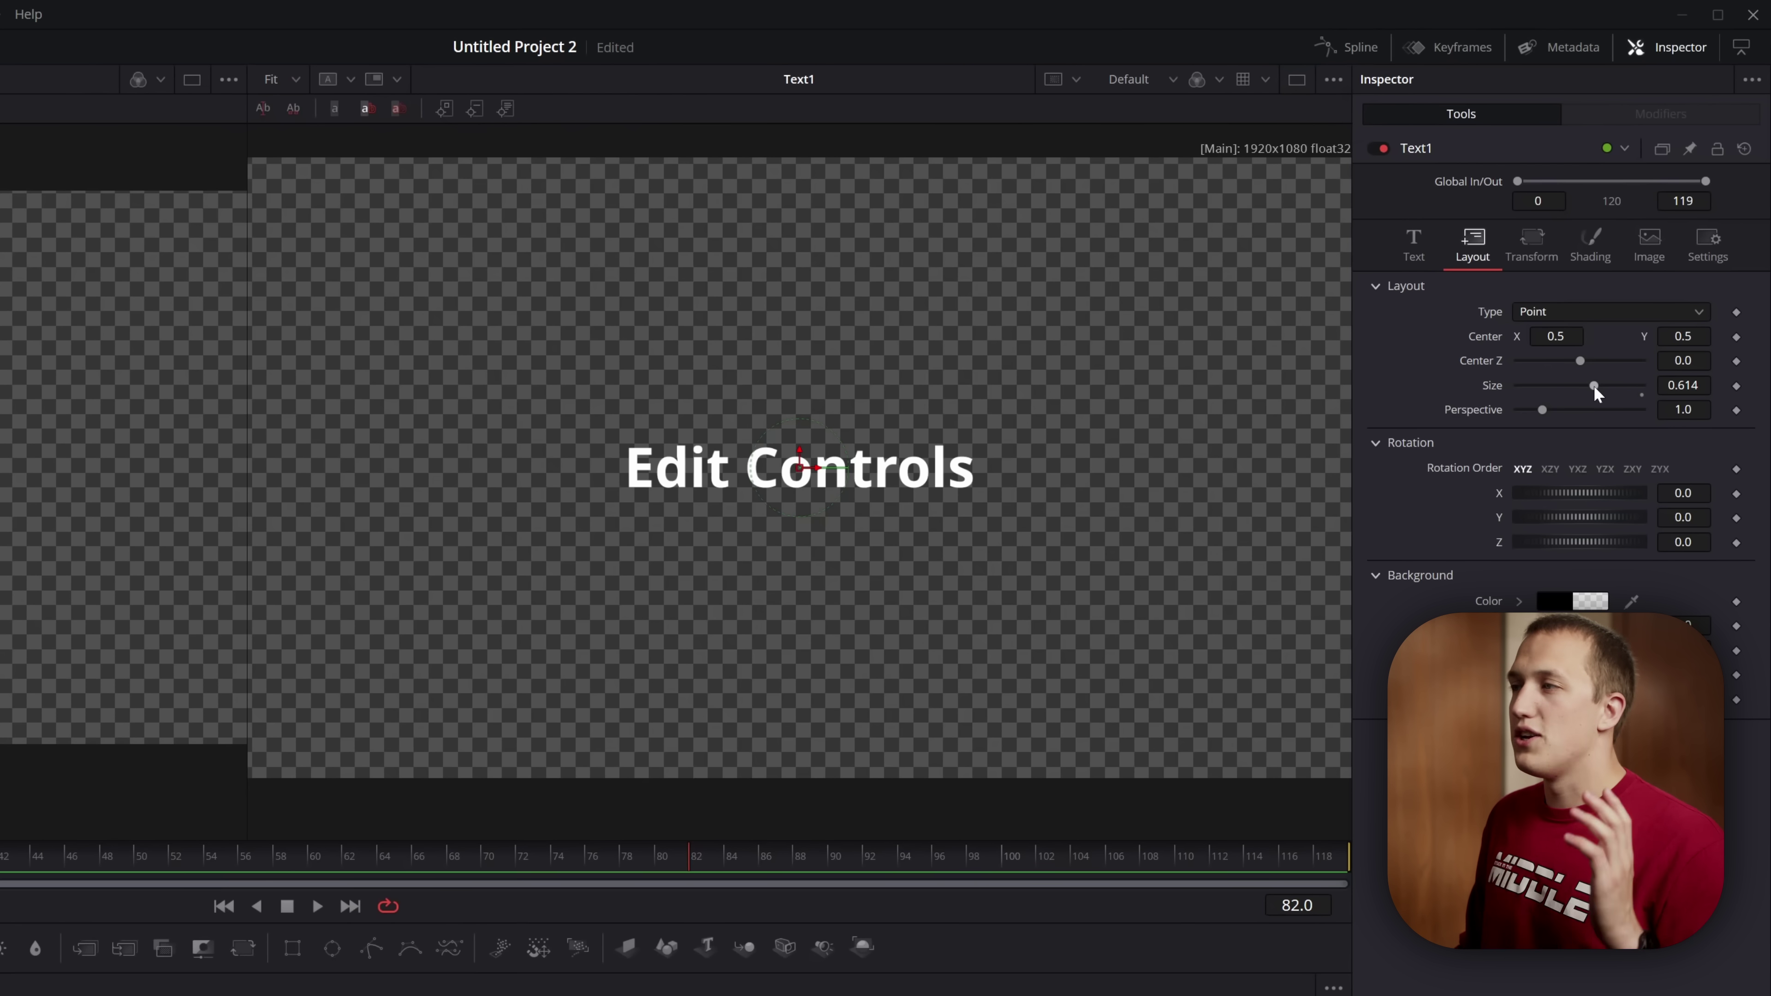
pyautogui.moveTo(1594, 385); pyautogui.dragTo(1676, 395)
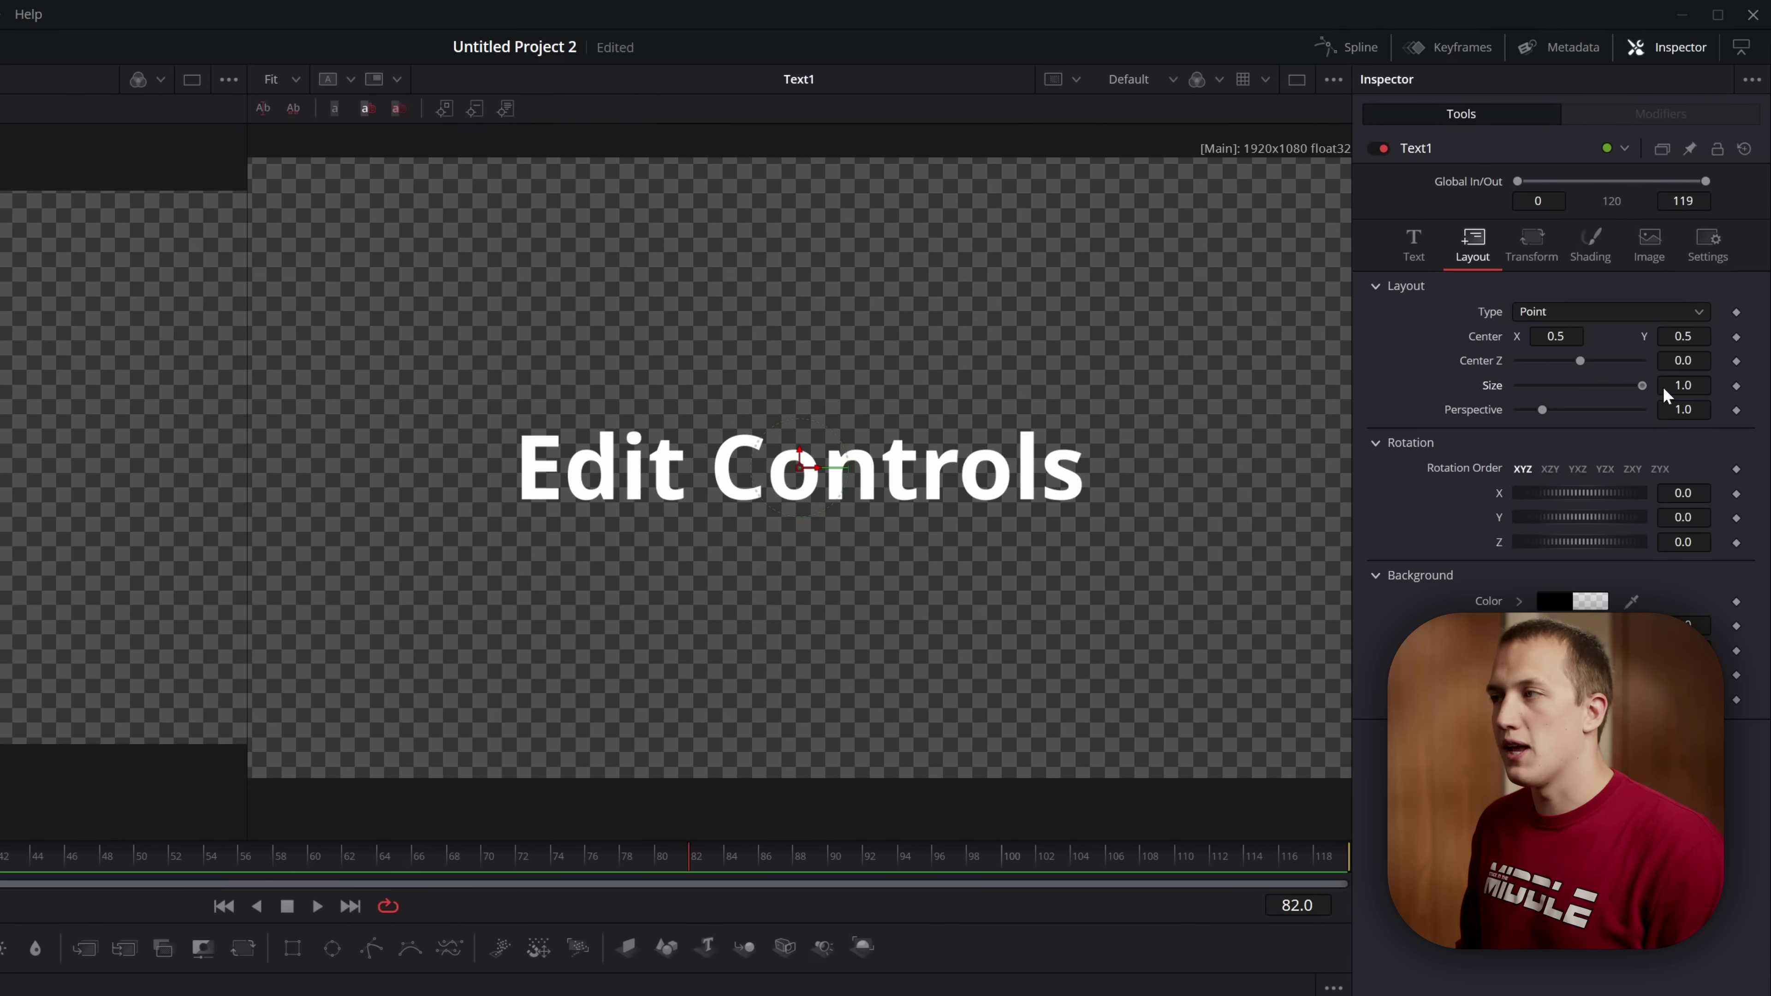
pyautogui.click(1680, 385)
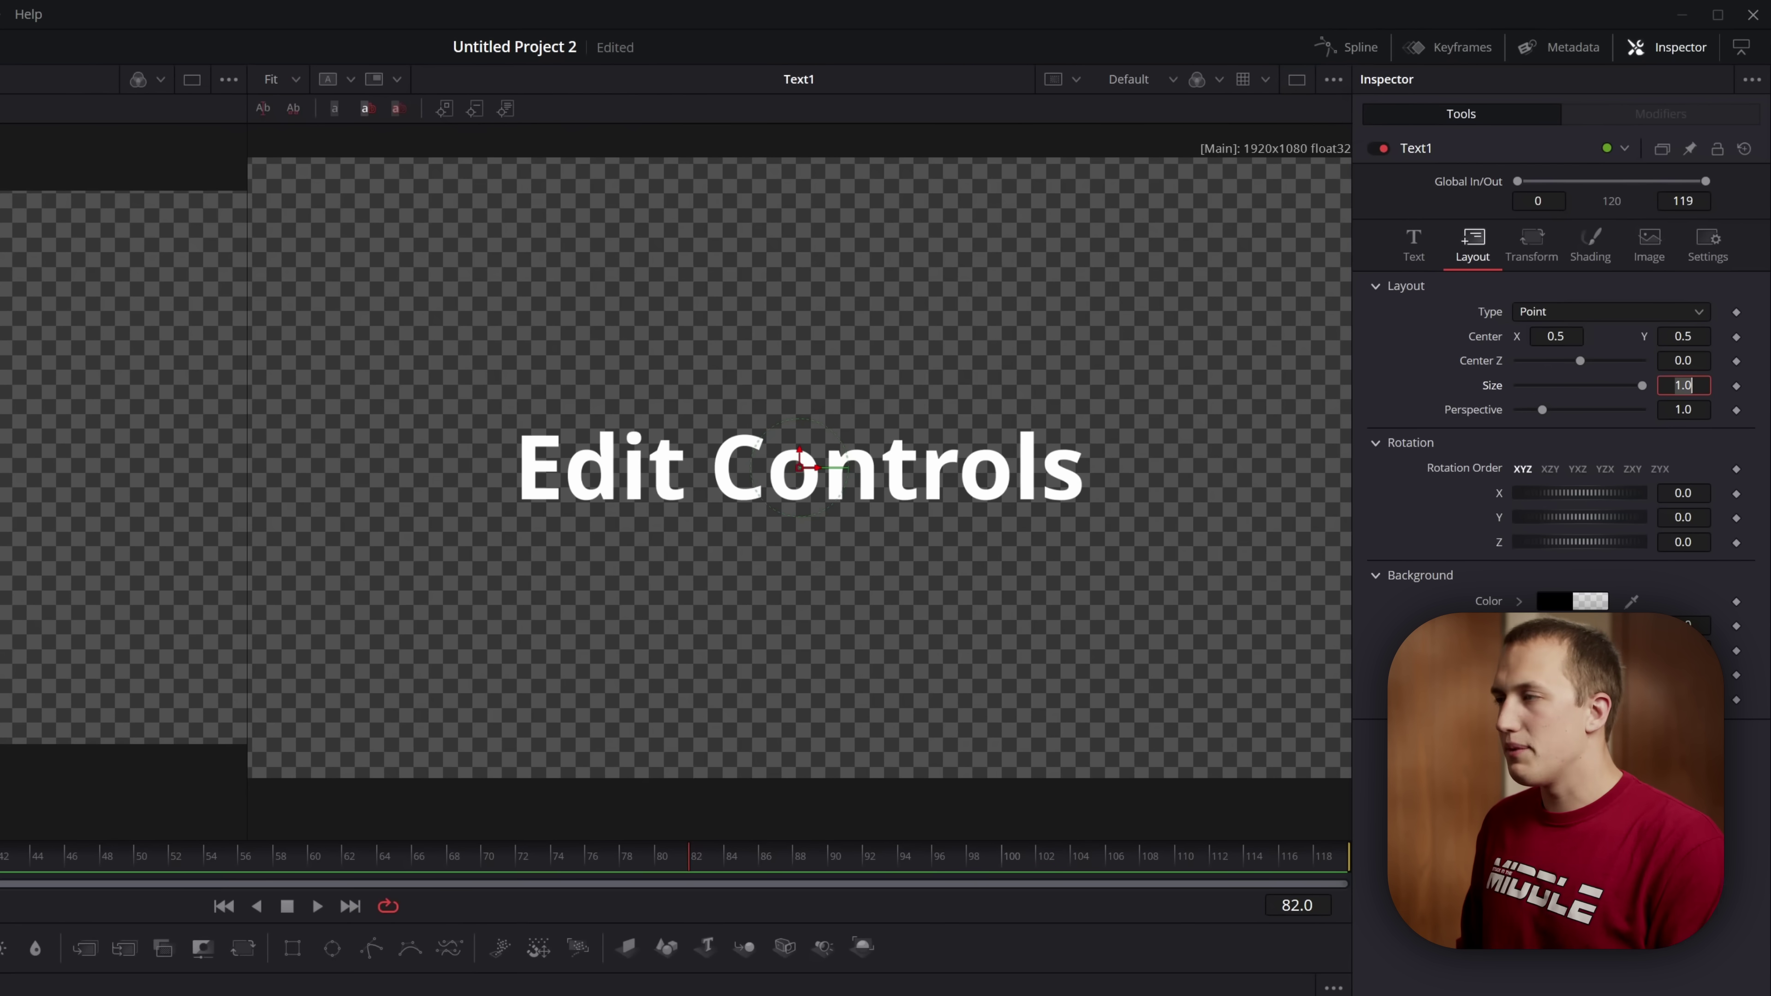
pyautogui.write('1.5')
pyautogui.press('Tab')
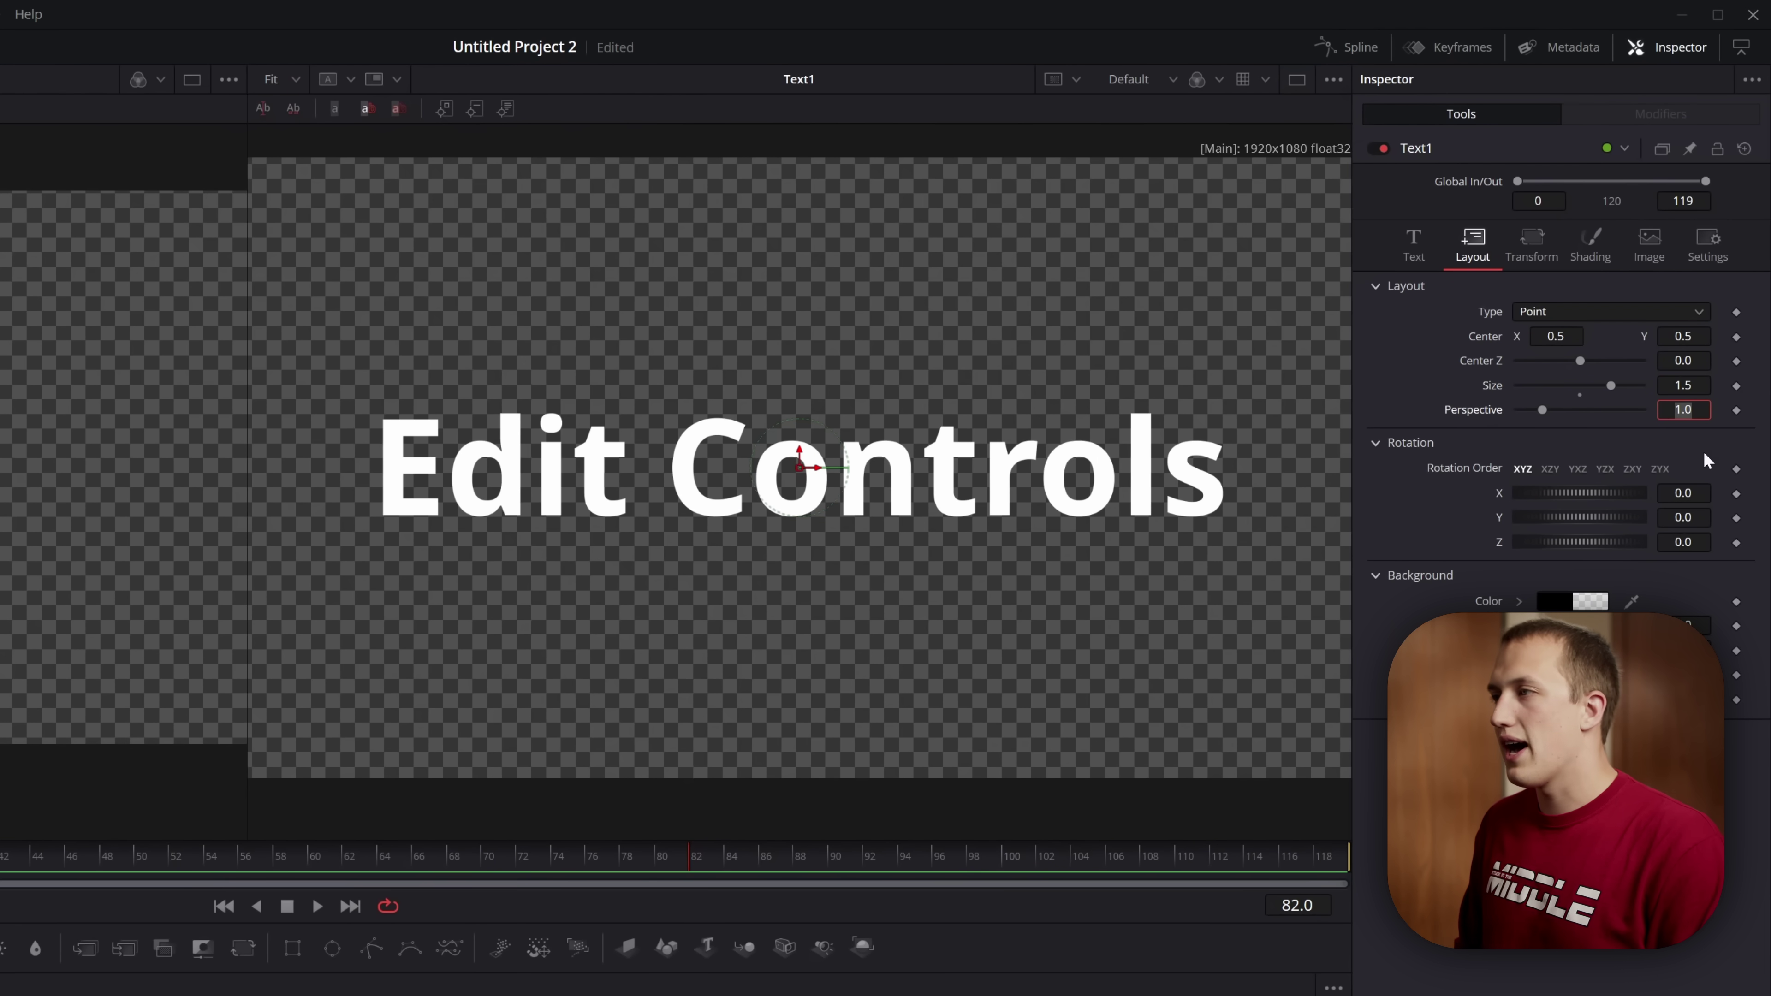
pyautogui.moveTo(1613, 387)
pyautogui.mouseDown()
pyautogui.moveTo(1657, 382)
pyautogui.moveTo(1629, 383)
pyautogui.mouseUp()
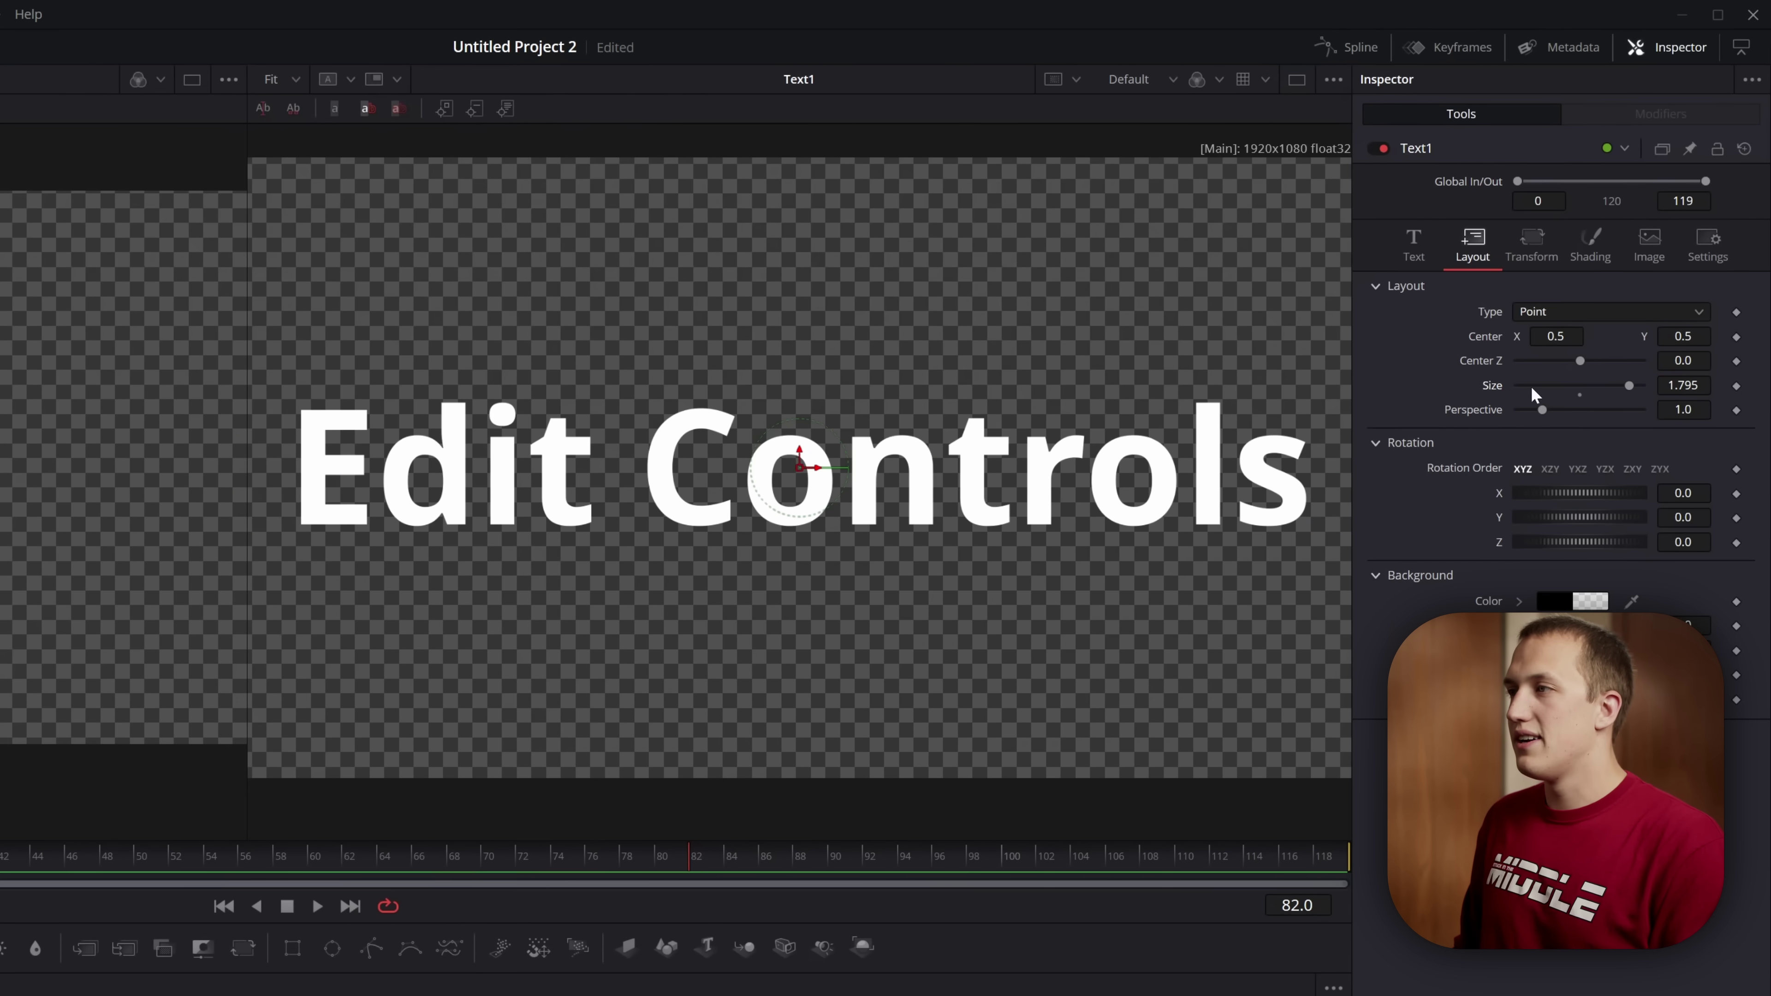
# - Extend the Layout Size control's range to 0–5 on the Layout page and drag Size to 5
pyautogui.rightClick(1490, 388)
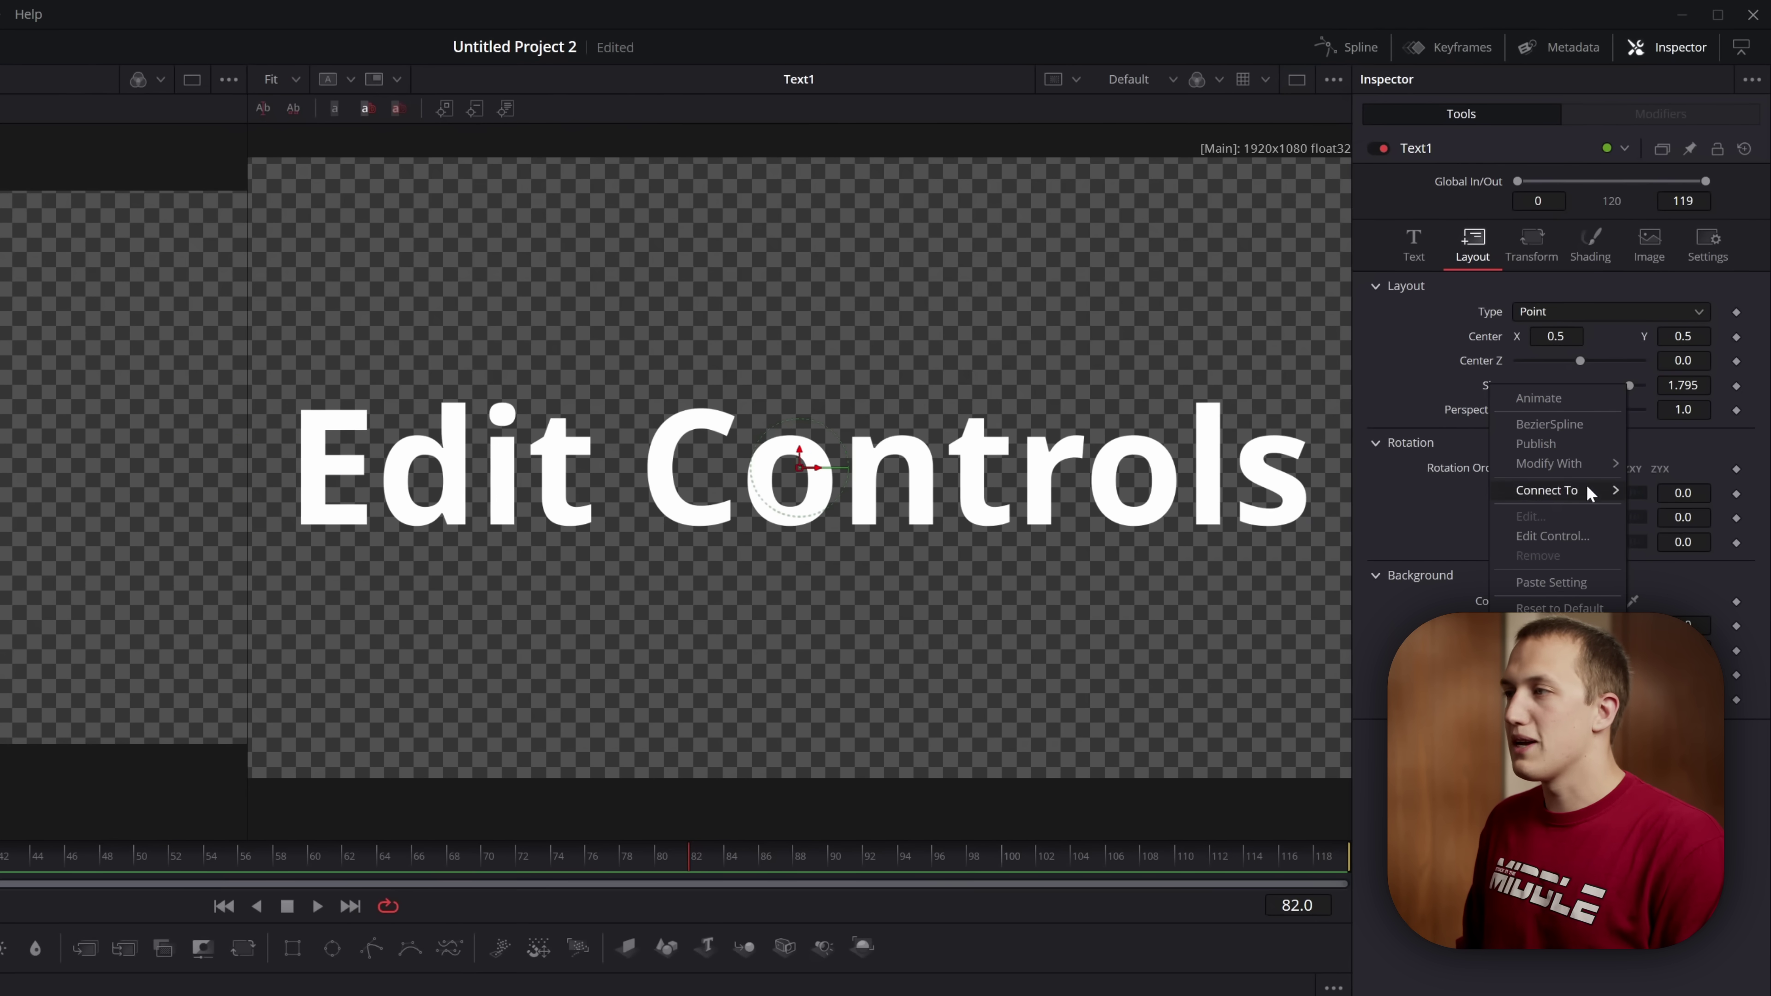
pyautogui.click(1552, 535)
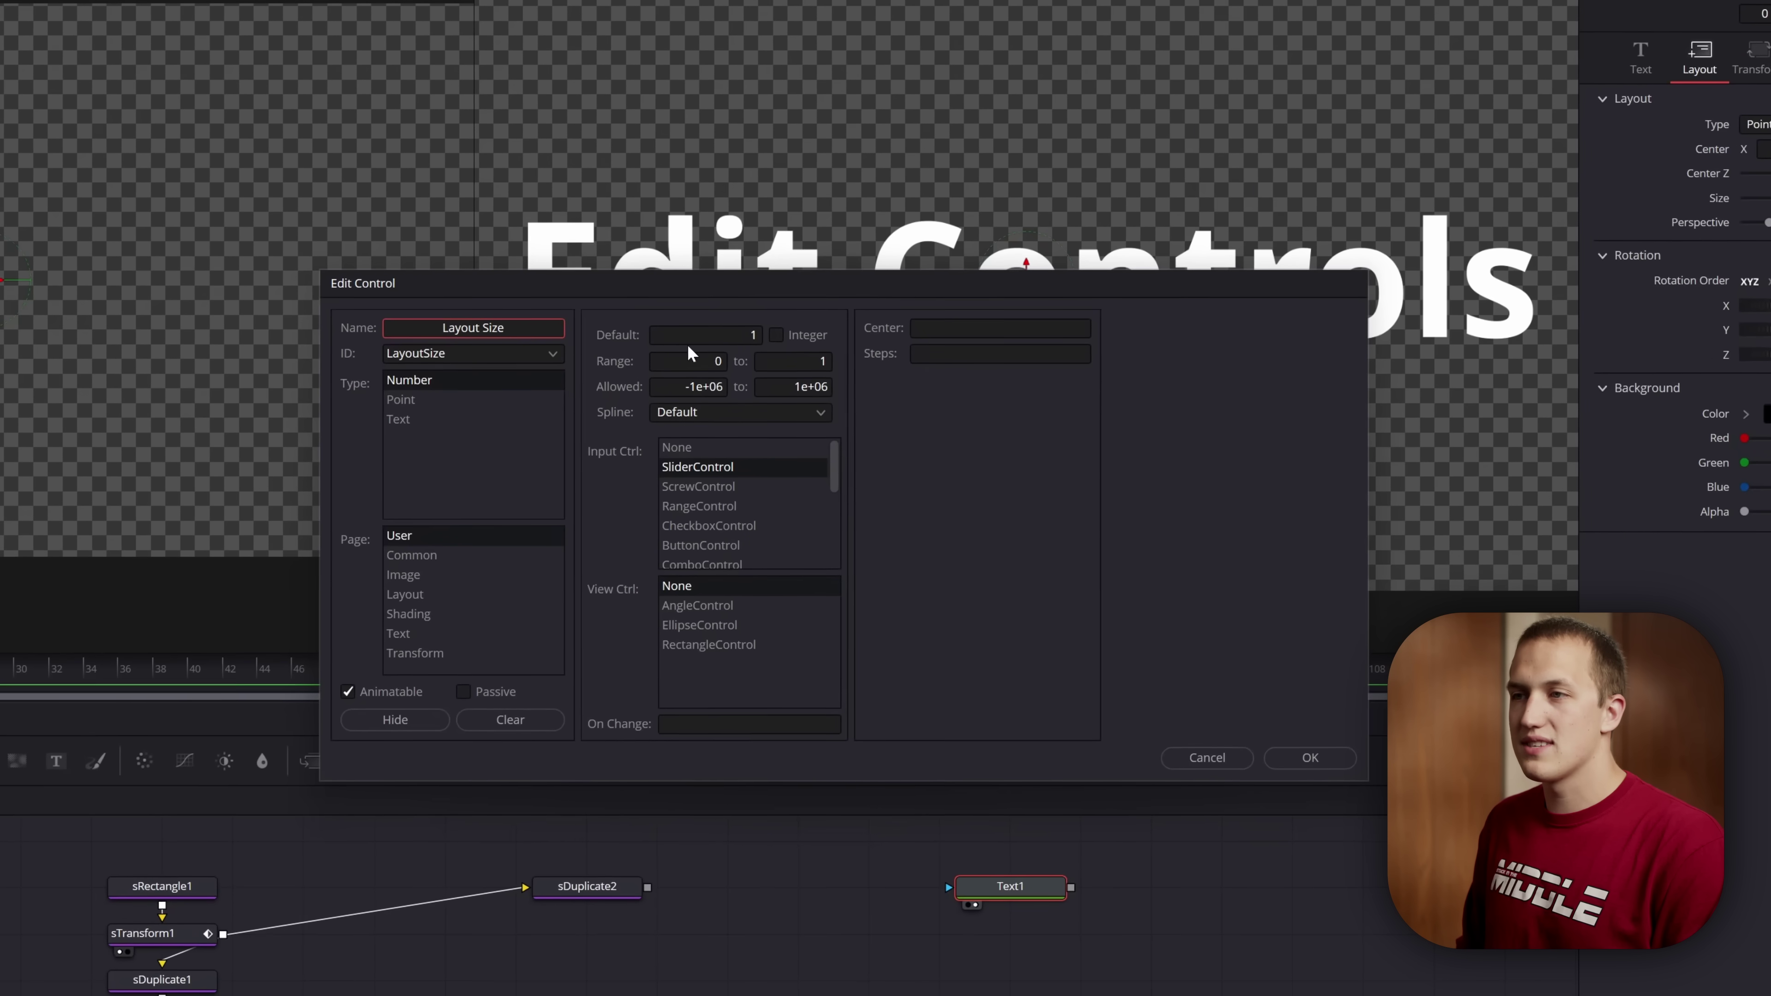
pyautogui.press('Tab')
pyautogui.write('5')
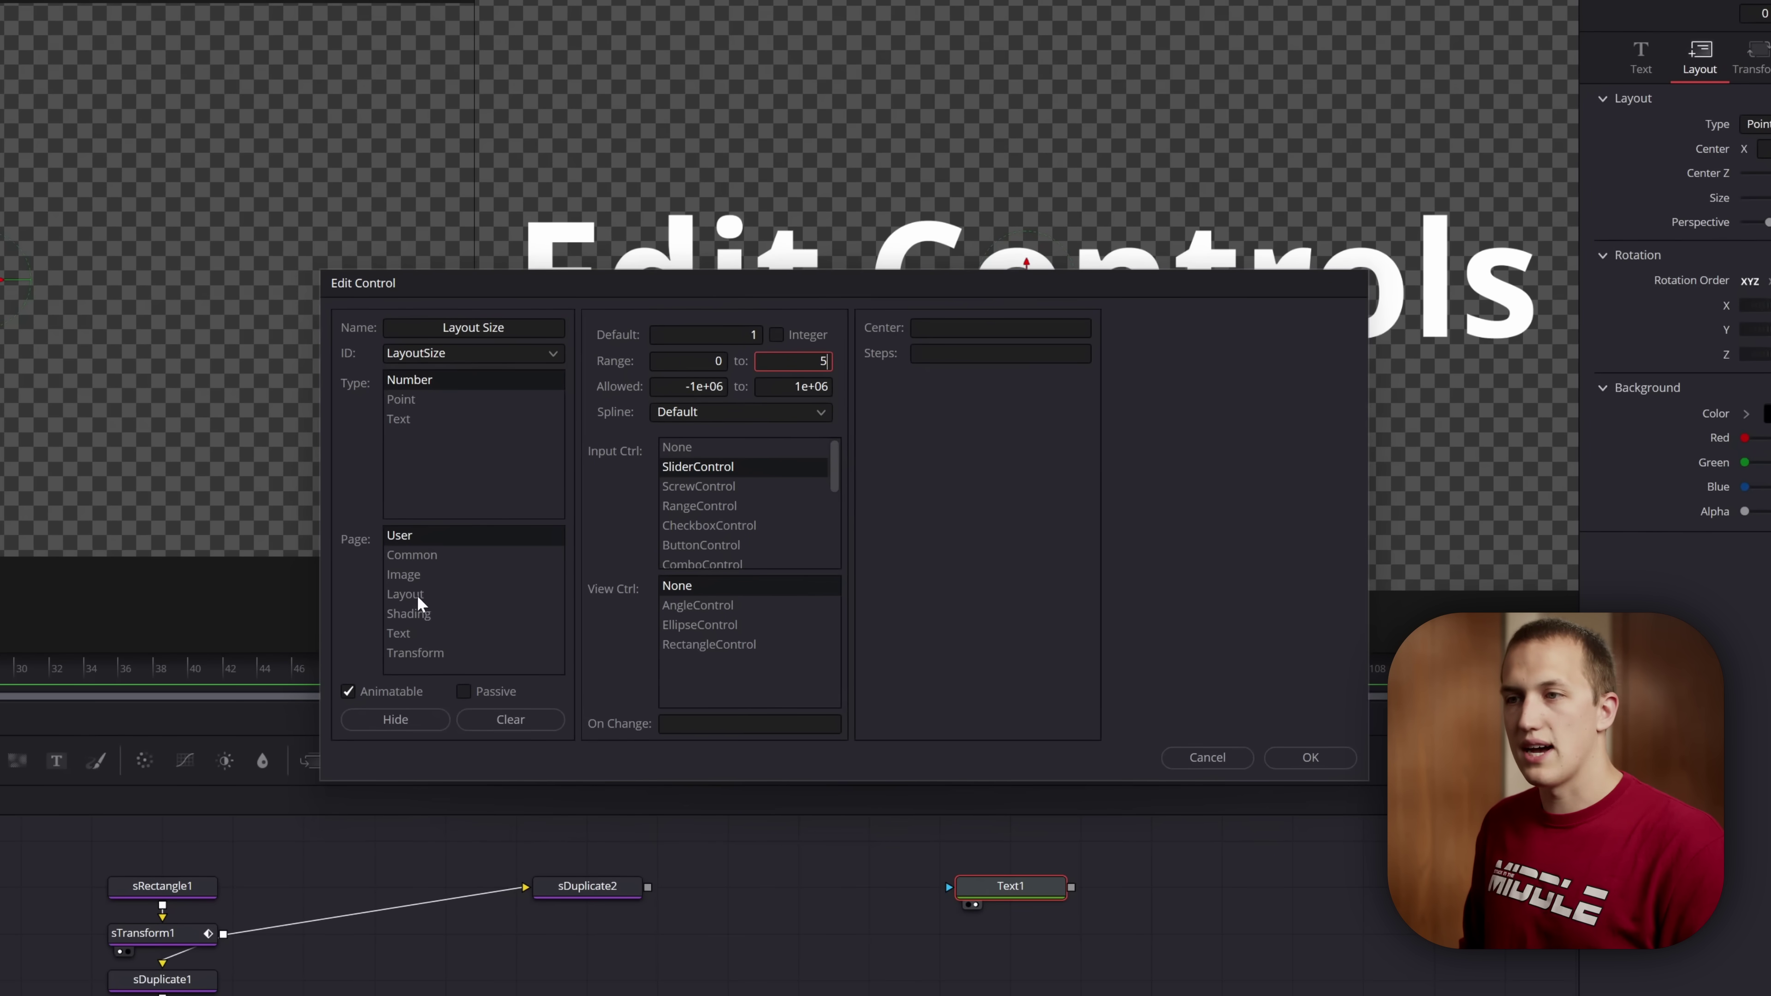
pyautogui.click(446, 594)
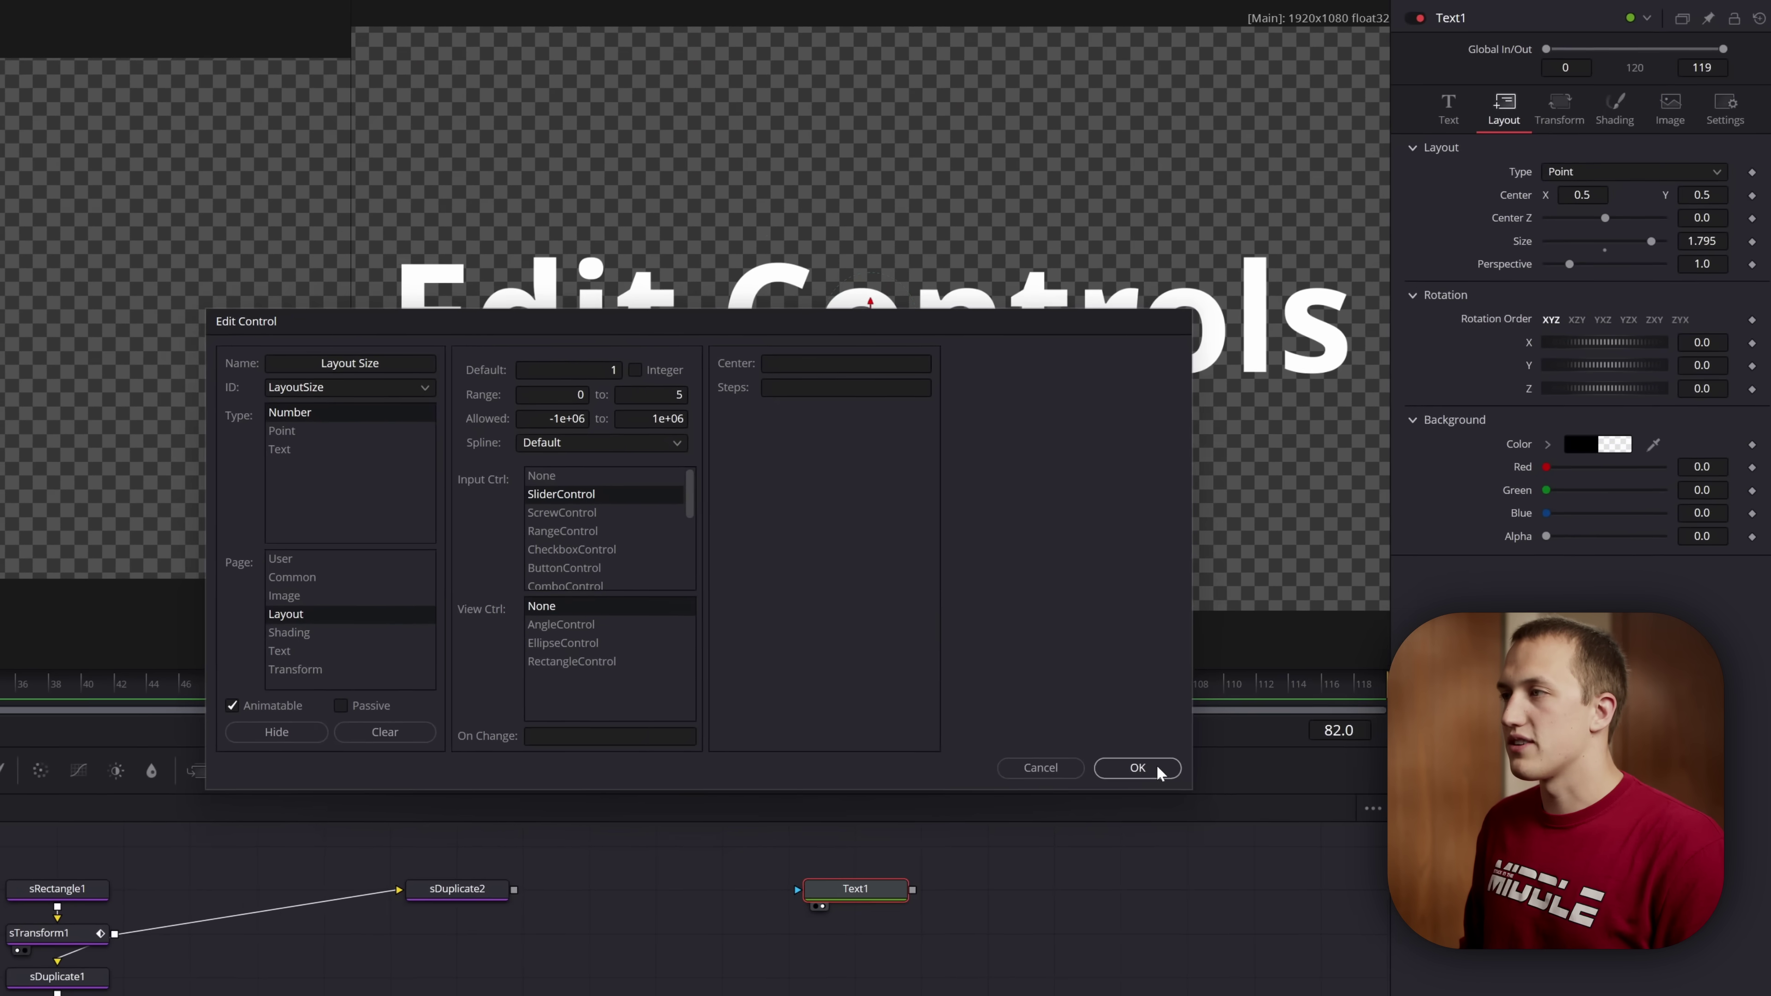
pyautogui.click(1310, 759)
pyautogui.moveTo(1577, 539)
pyautogui.mouseDown()
pyautogui.moveTo(1548, 535)
pyautogui.moveTo(1684, 528)
pyautogui.moveTo(1498, 539)
pyautogui.moveTo(1575, 535)
pyautogui.mouseUp()
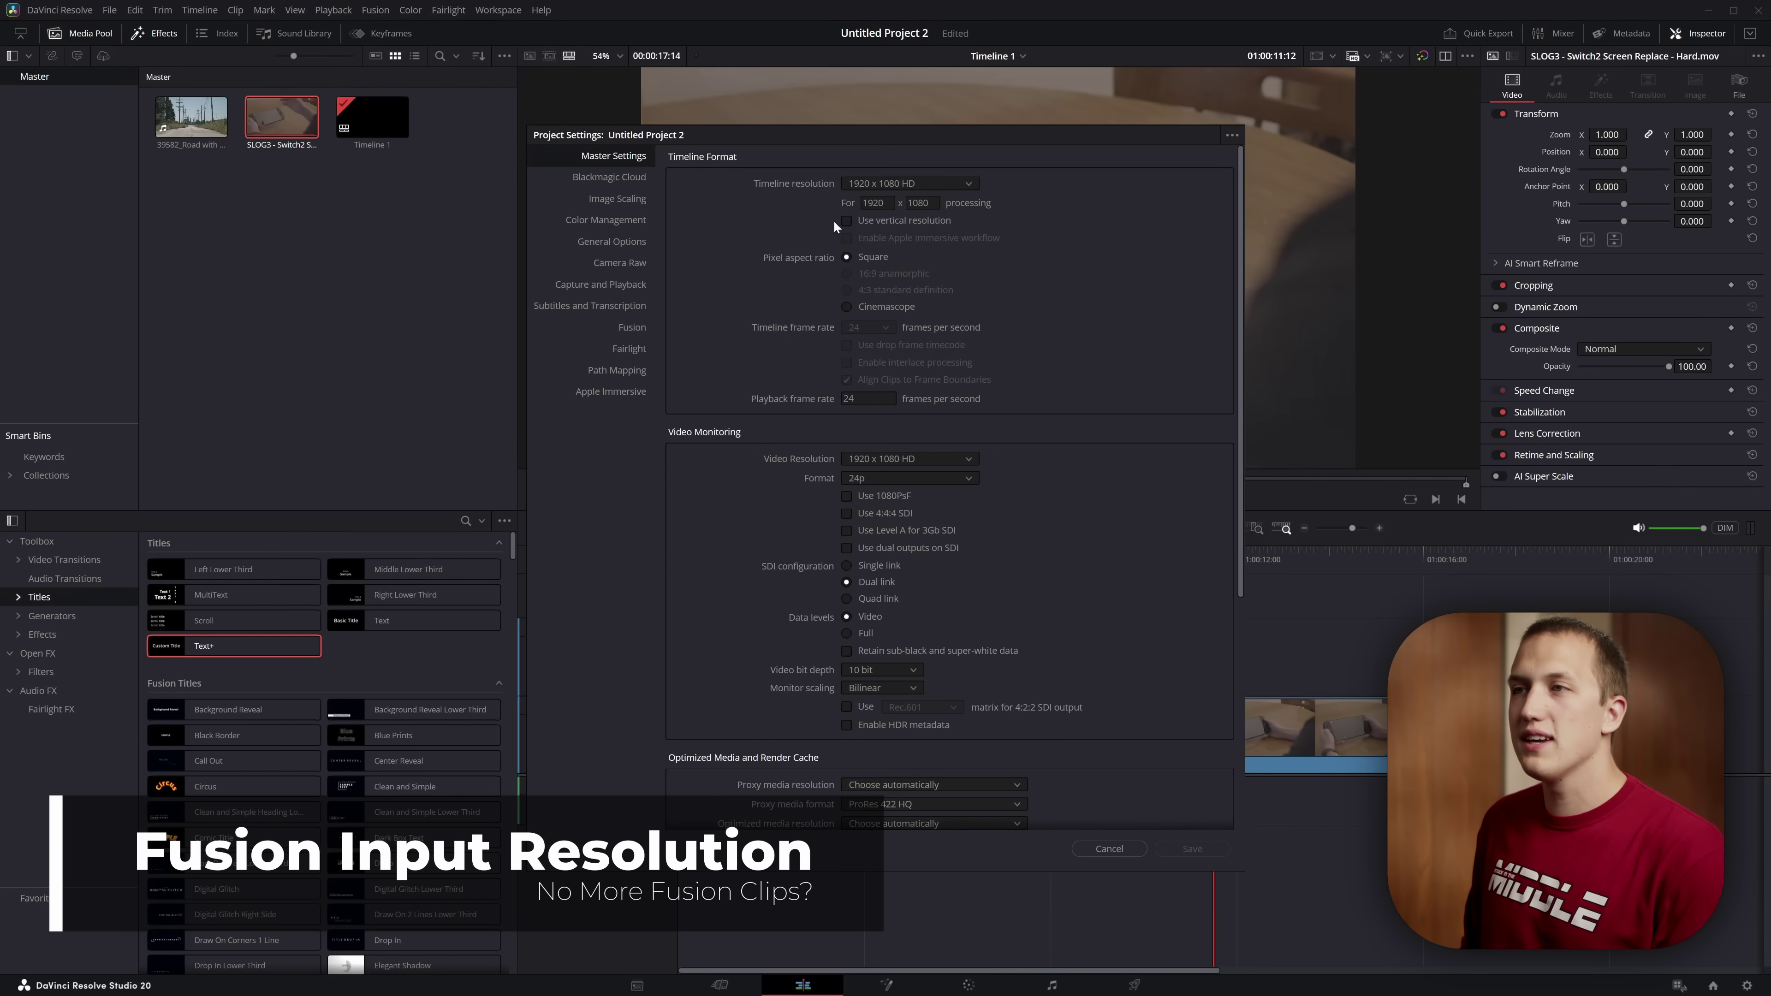
pyautogui.click(1124, 844)
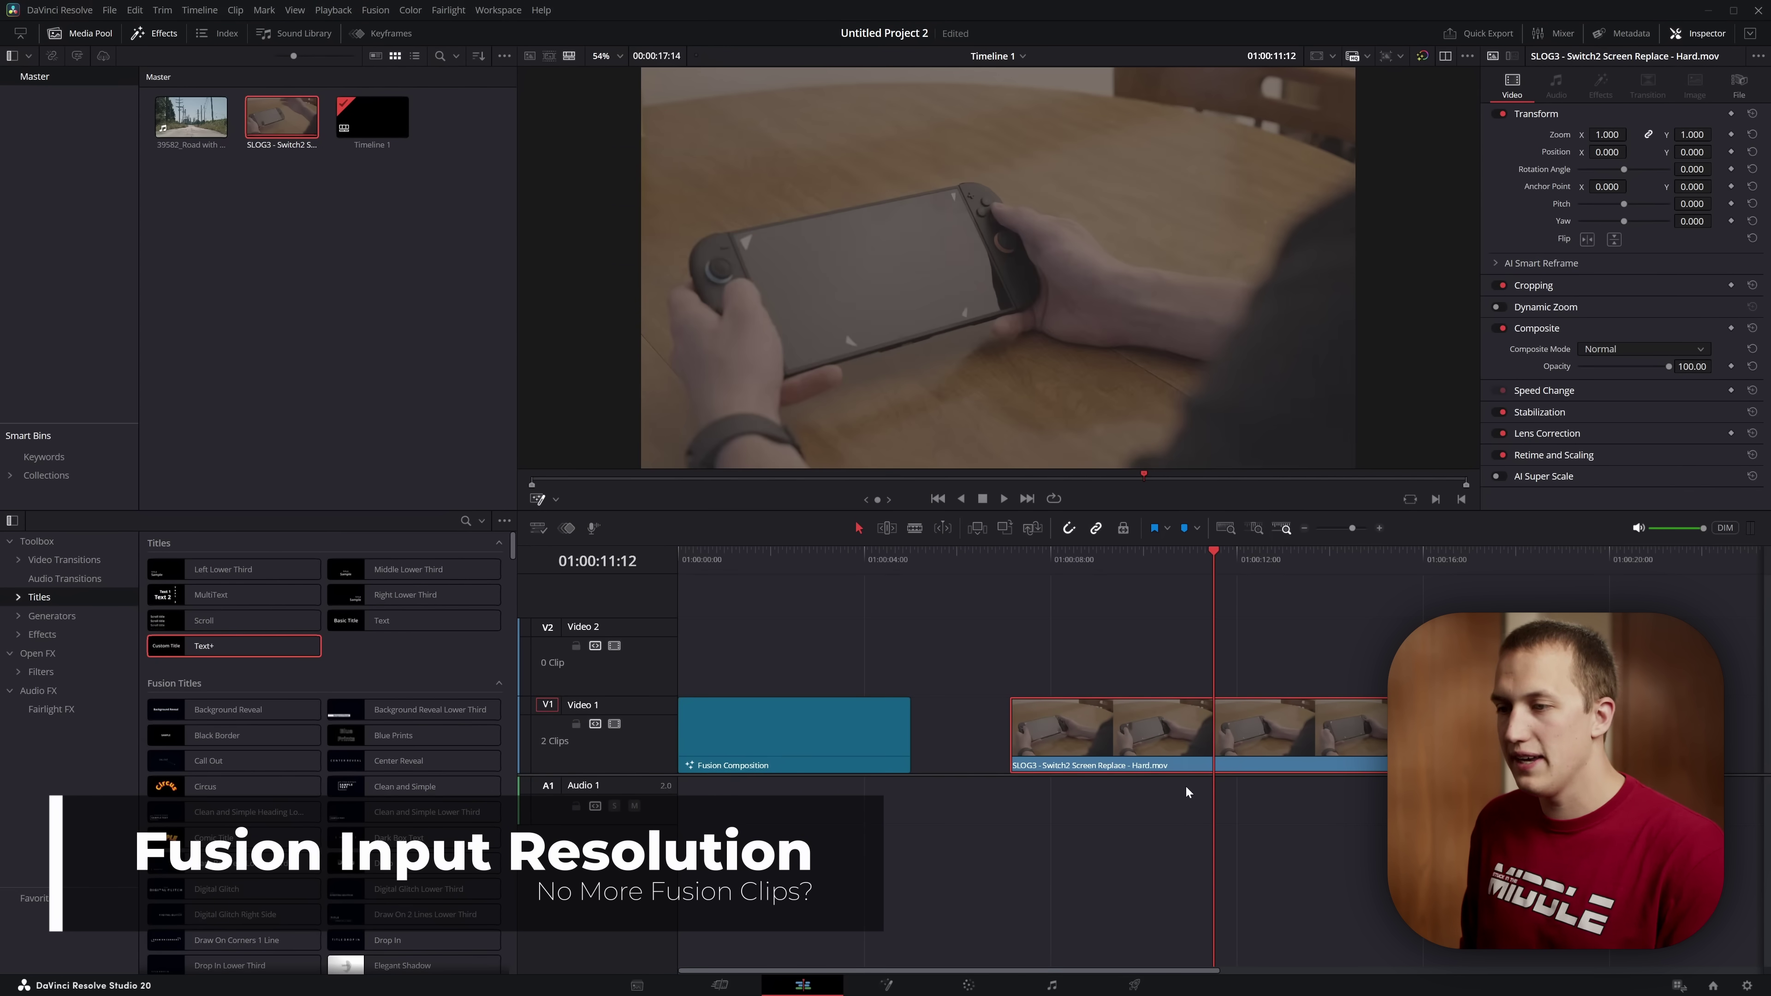
pyautogui.click(887, 984)
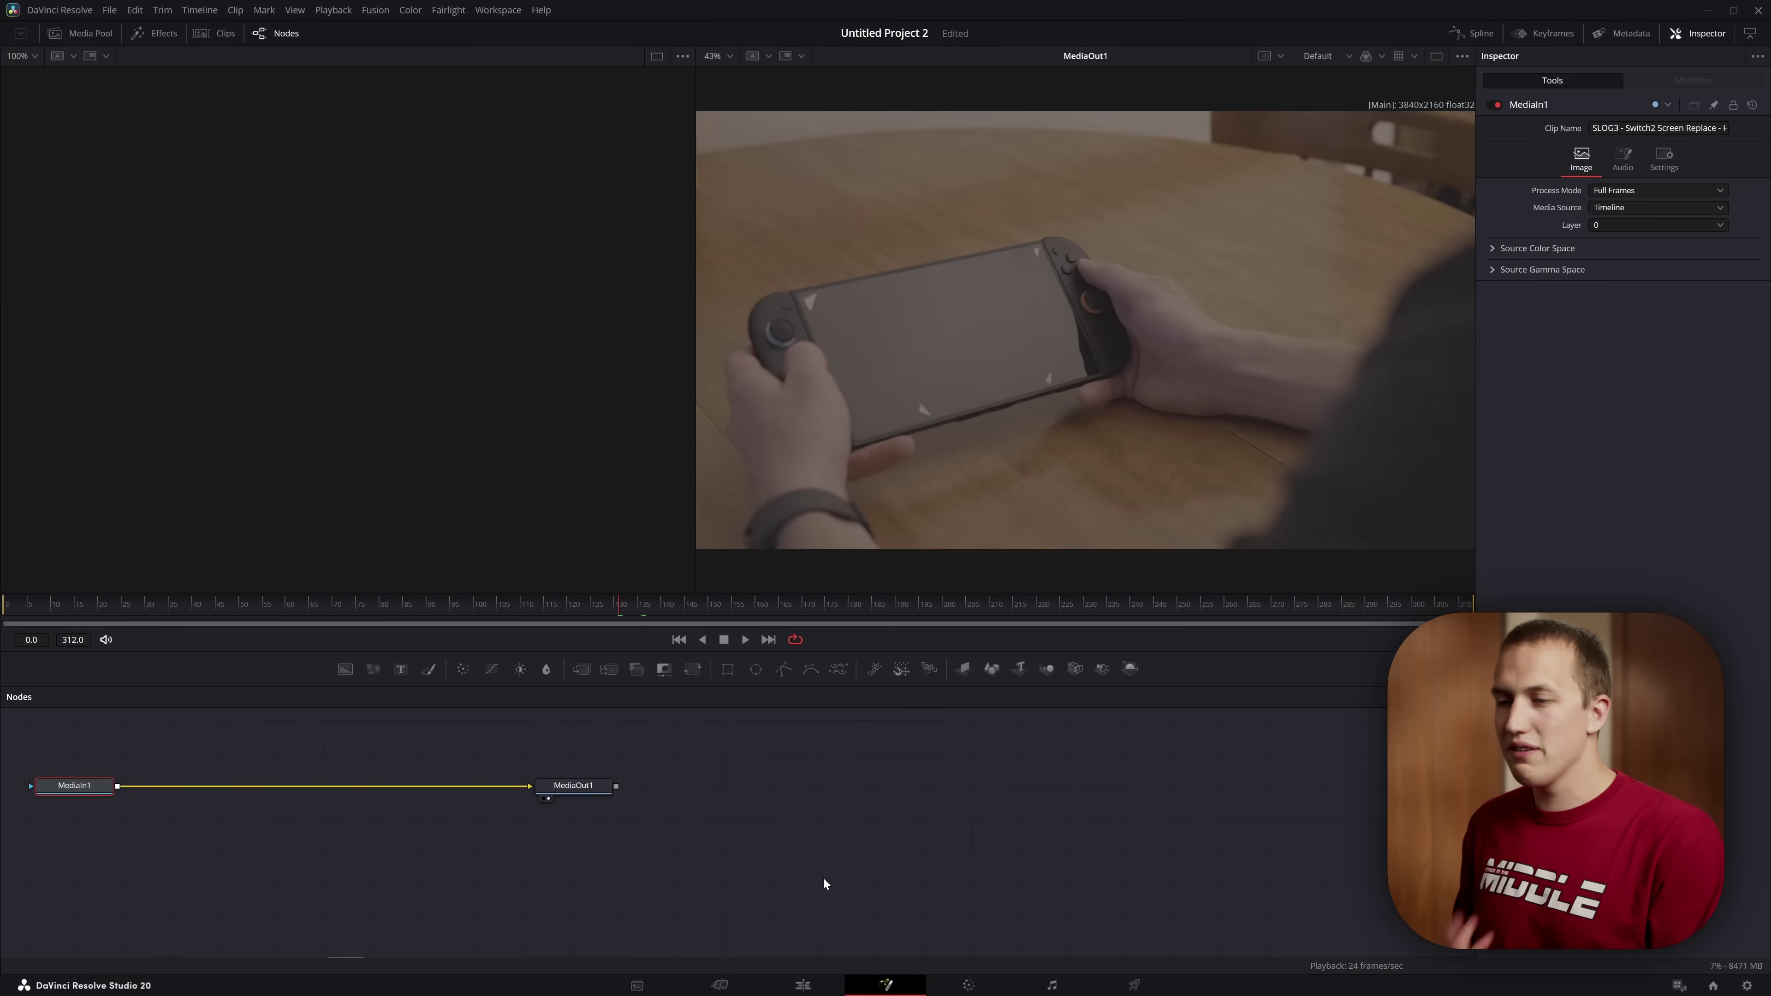
pyautogui.click(803, 984)
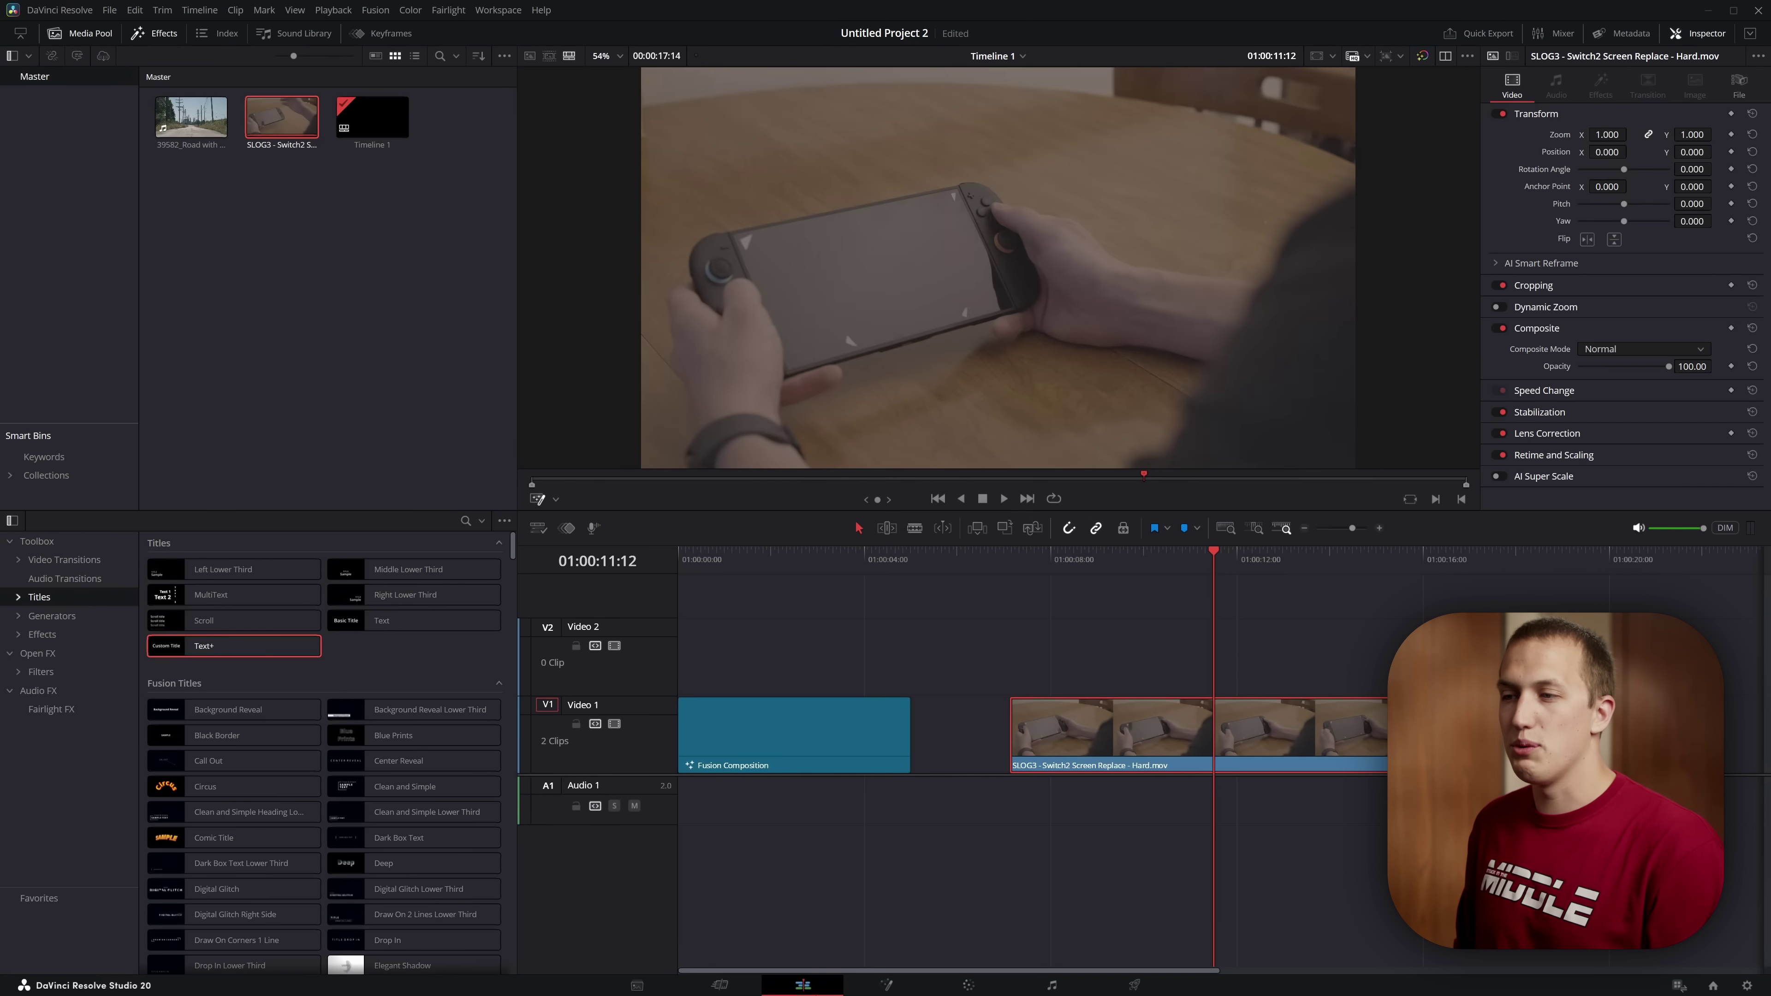
pyautogui.rightClick(1267, 702)
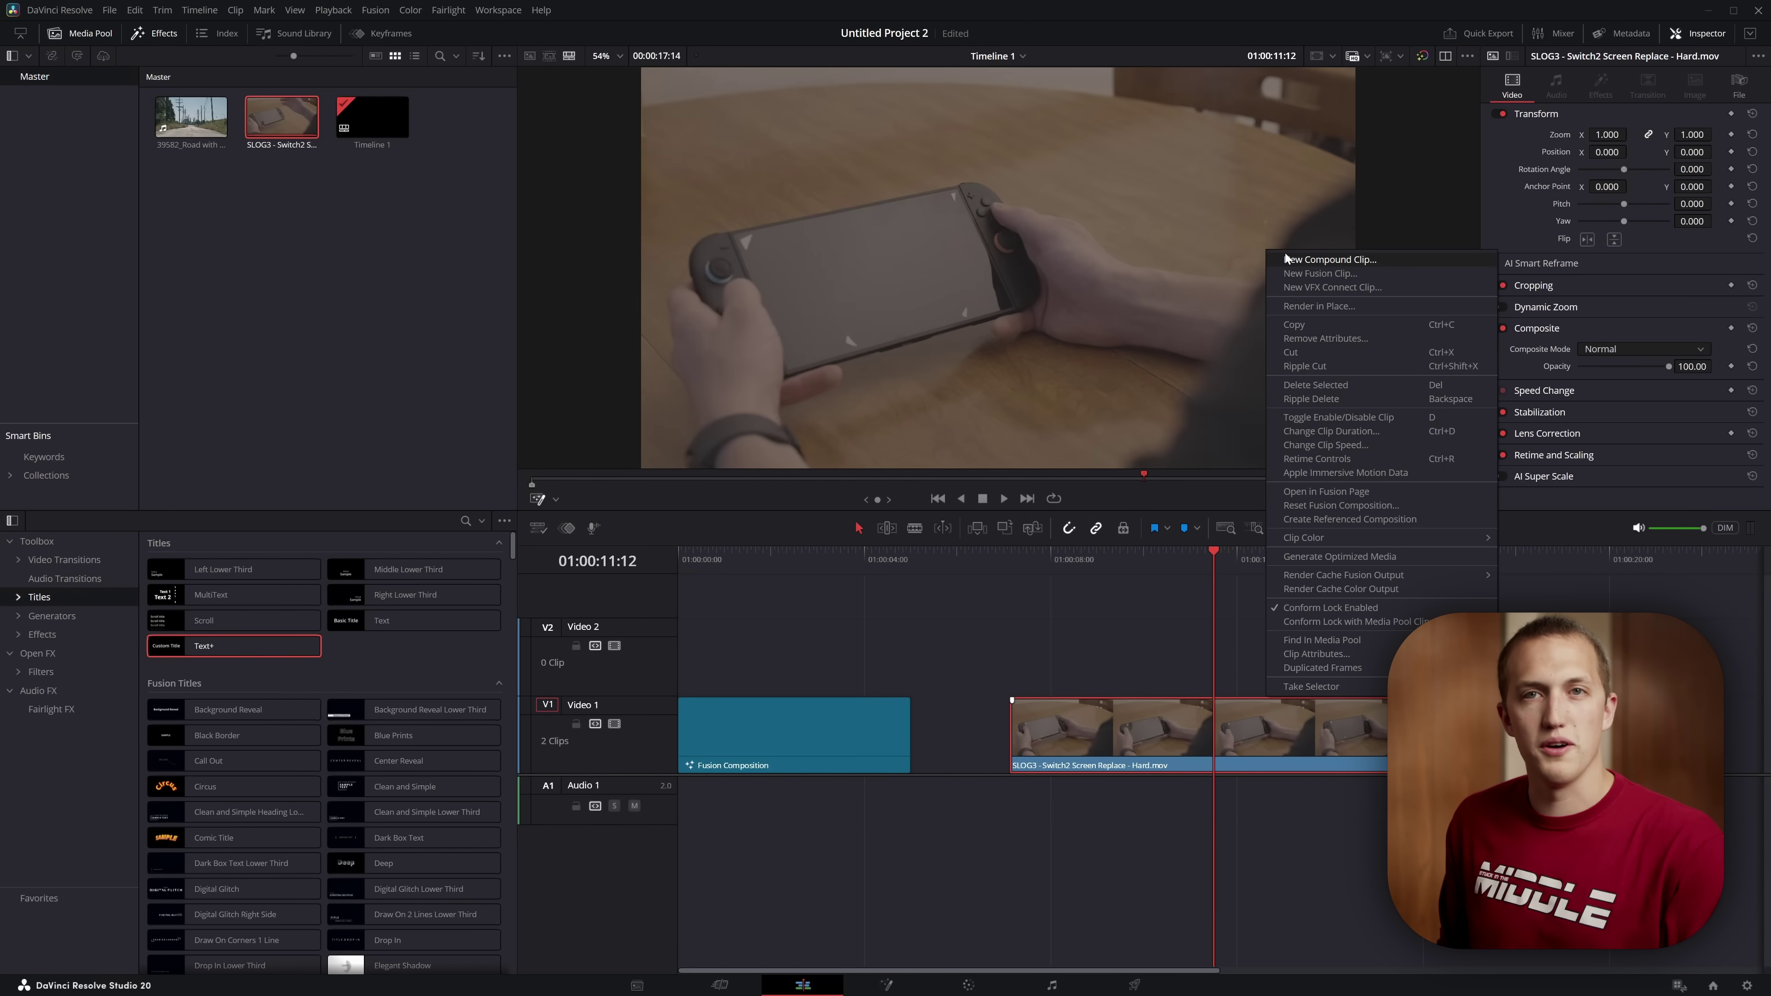
pyautogui.click(1145, 249)
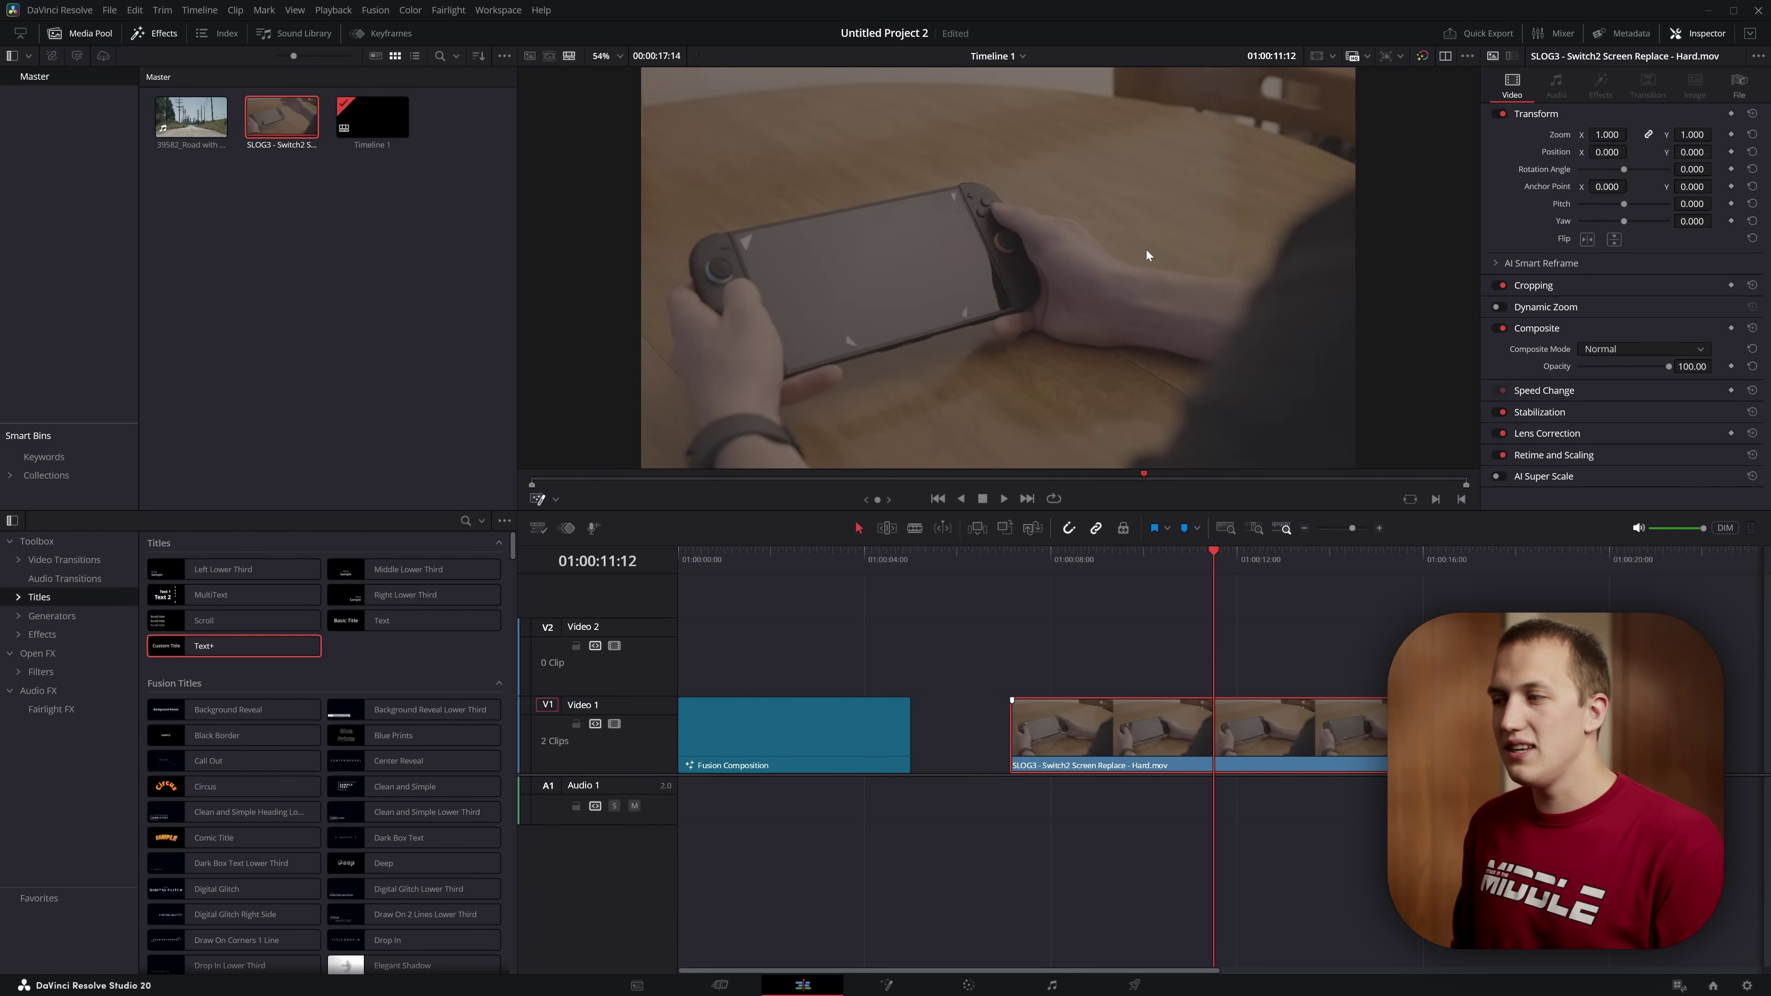
# - Enable 'Downscale to Timeline Resolution for Timeline Clip Compositions' in Fusion project settings and save
pyautogui.hotkey('shift', '9')
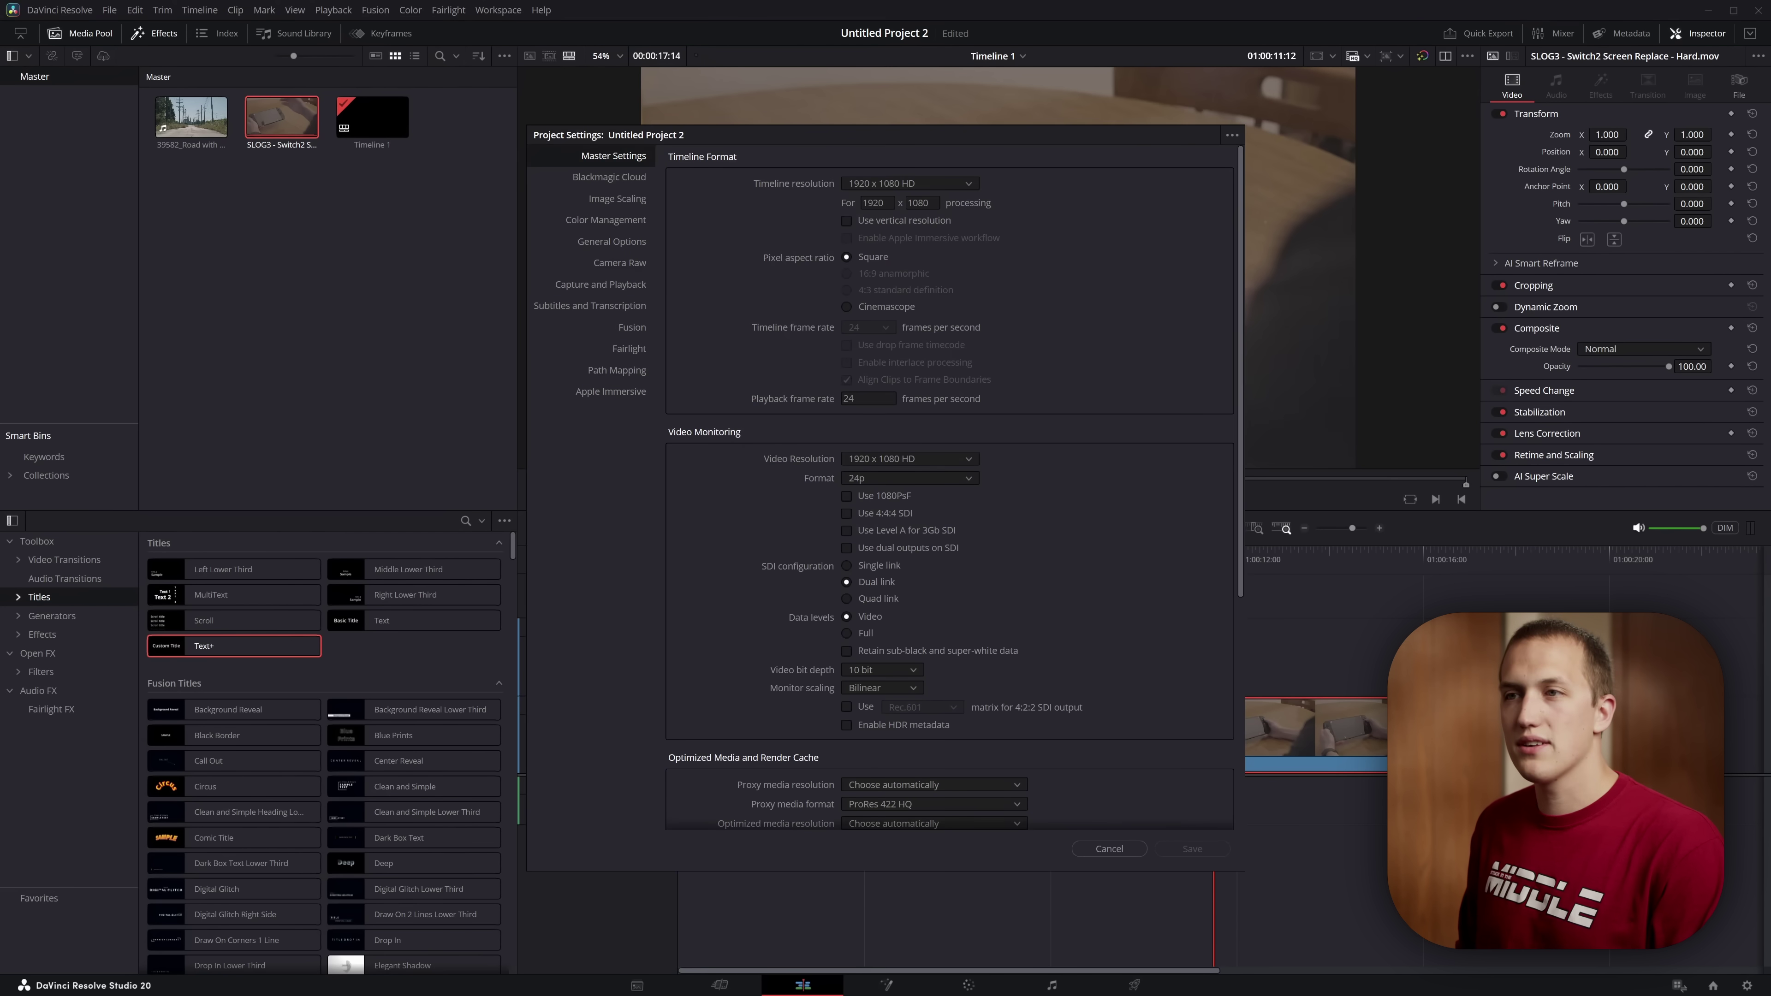
pyautogui.click(632, 327)
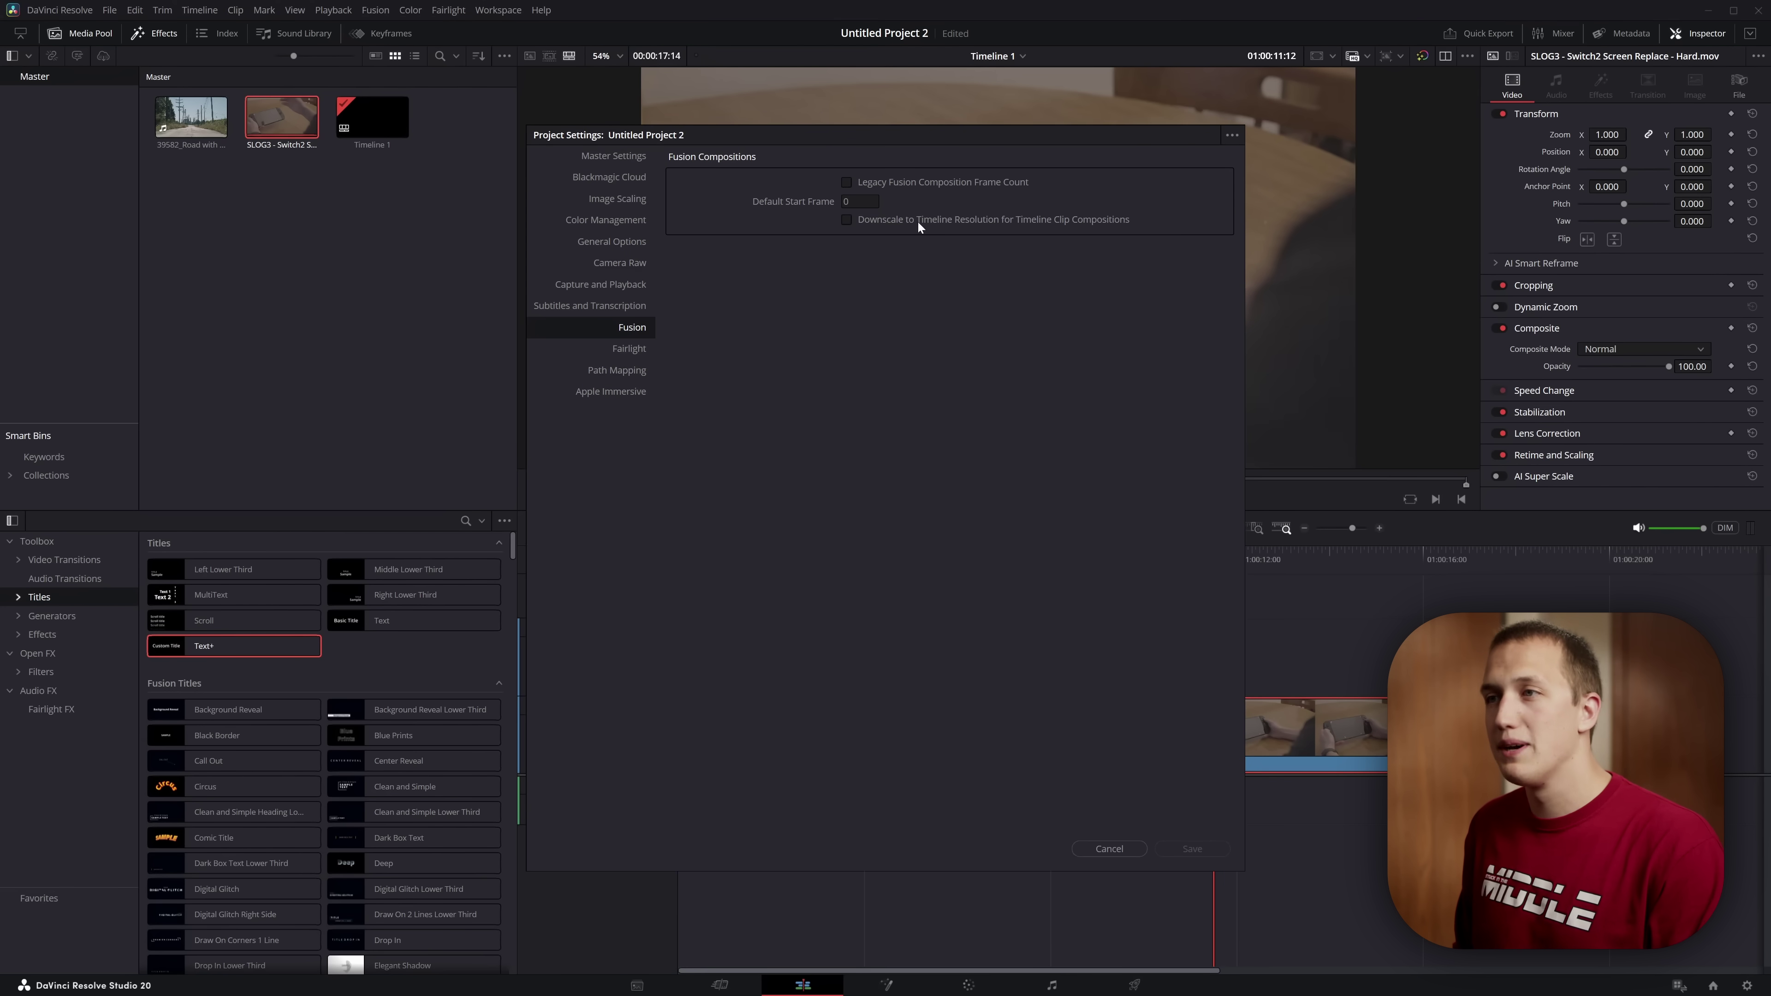
pyautogui.click(970, 220)
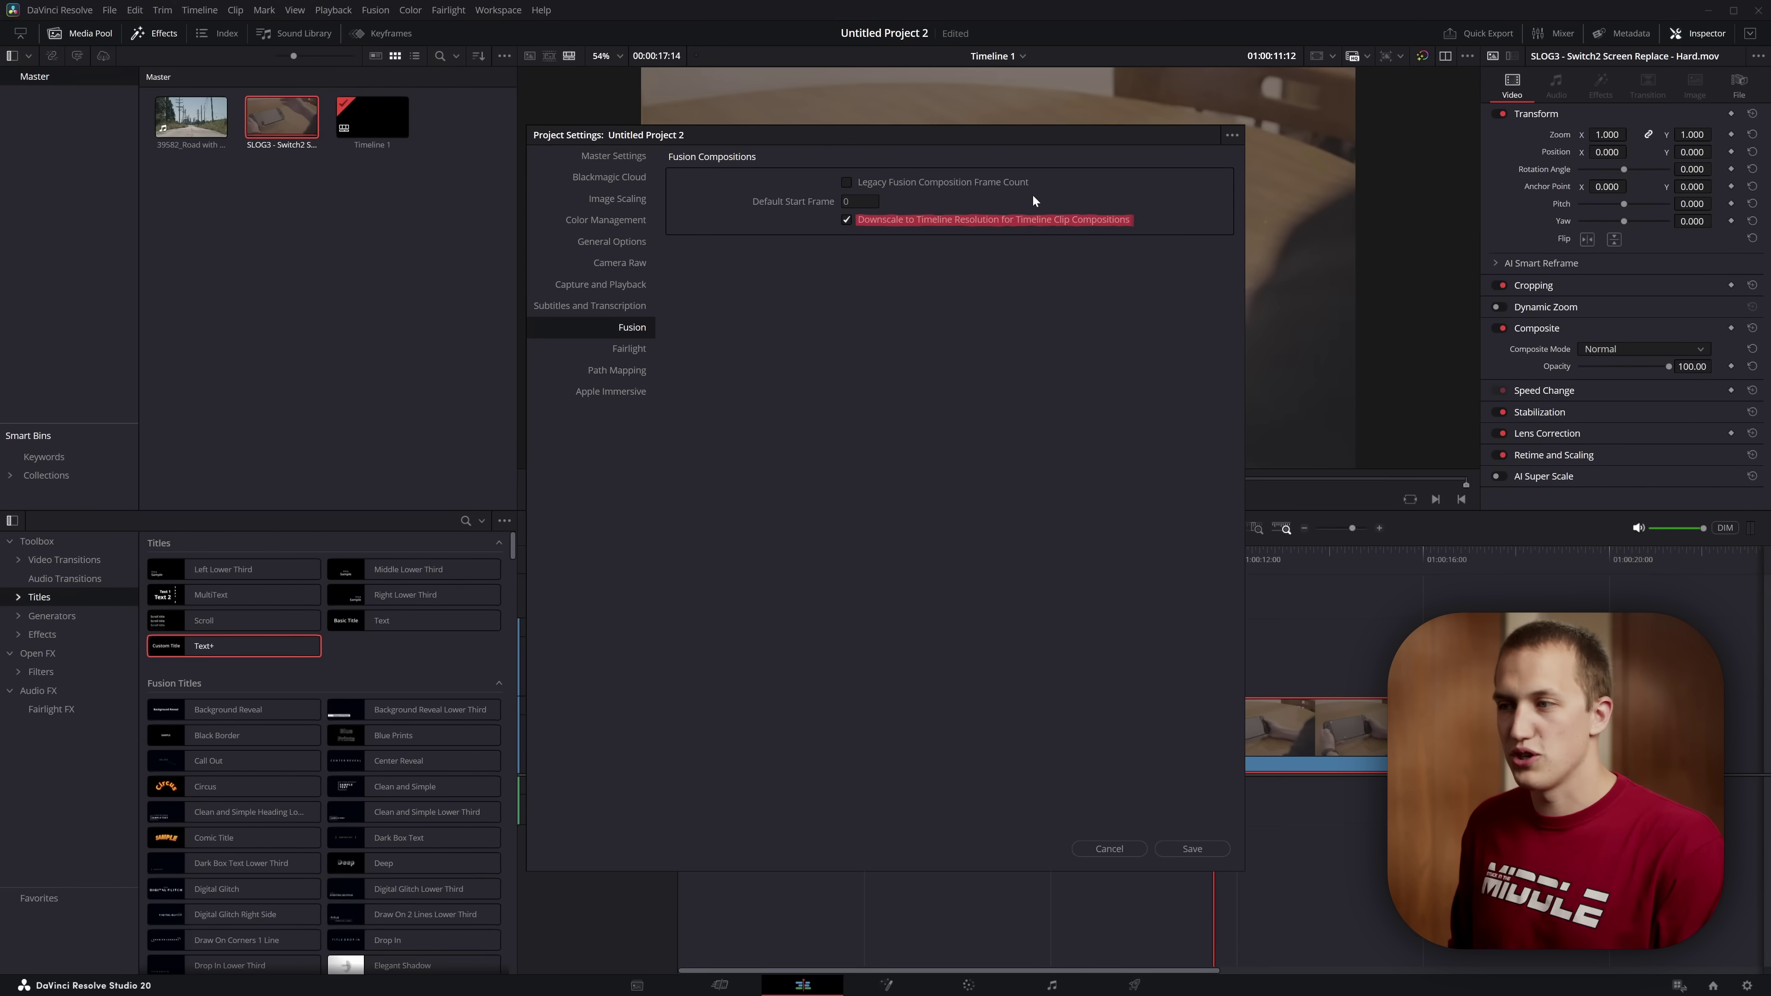
pyautogui.click(1210, 848)
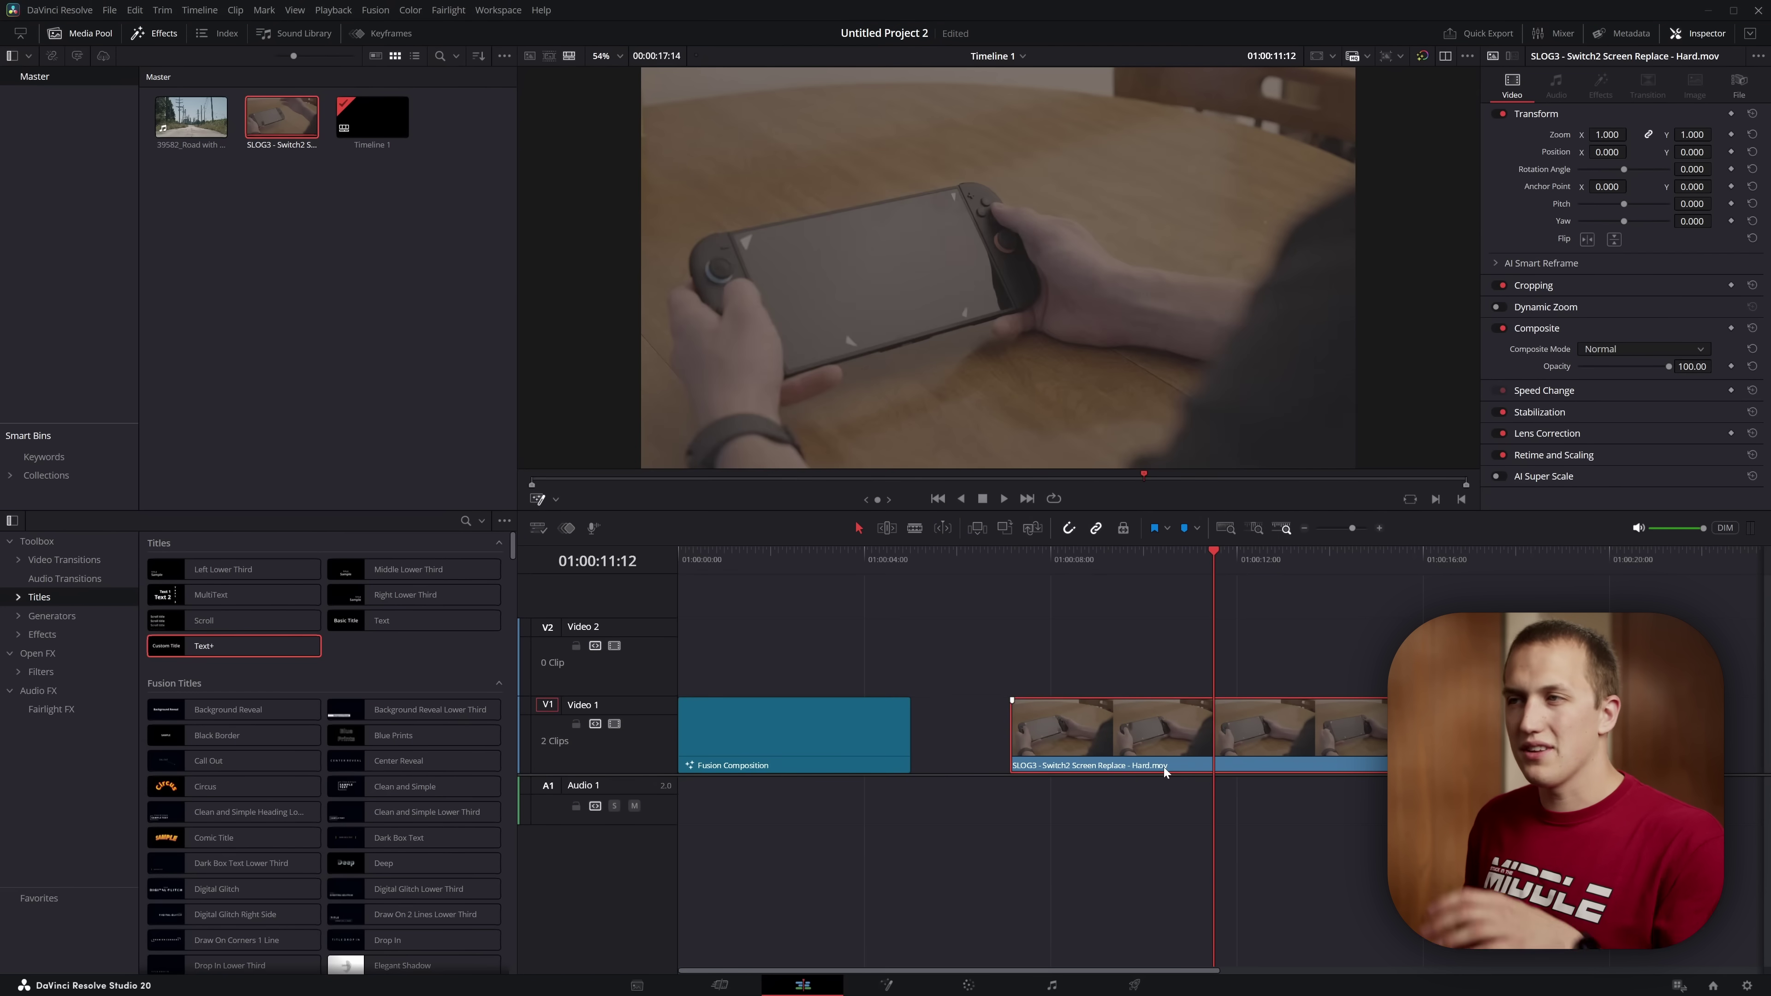
# - Open the clip's composition, fit the viewer, and keep the timeline resolution at 3840 x 2160
pyautogui.click(886, 984)
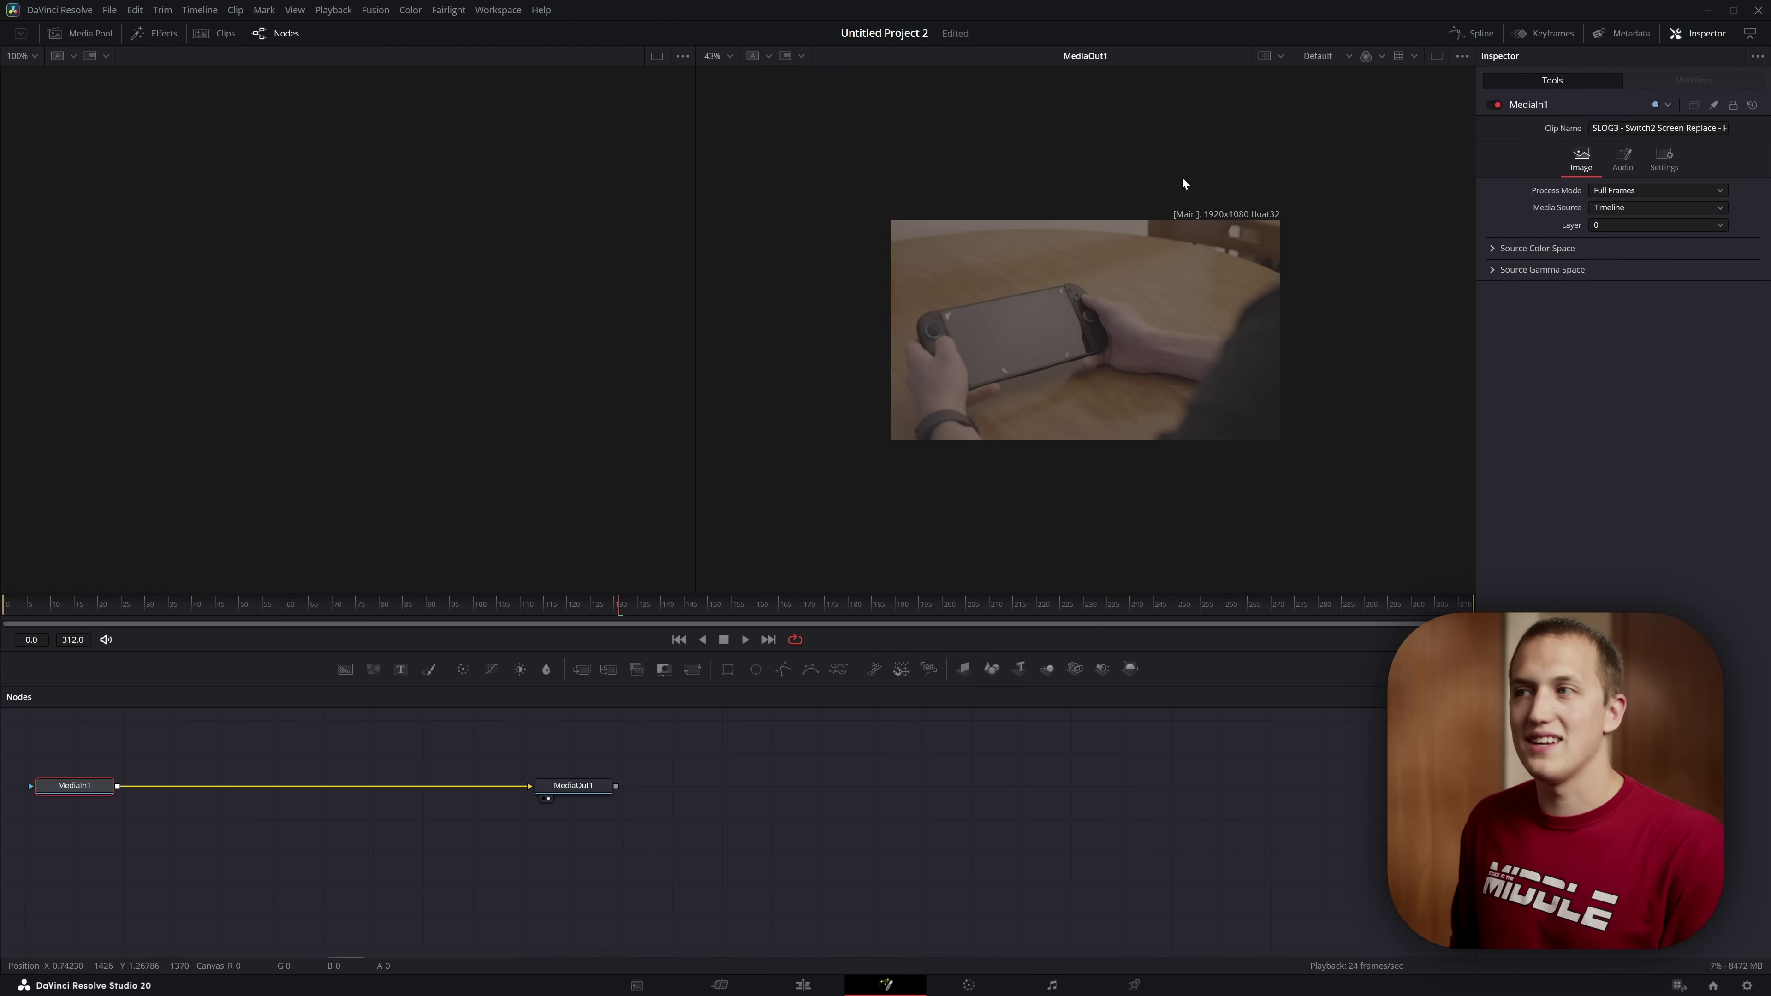
pyautogui.hotkey('ctrl', 'f')
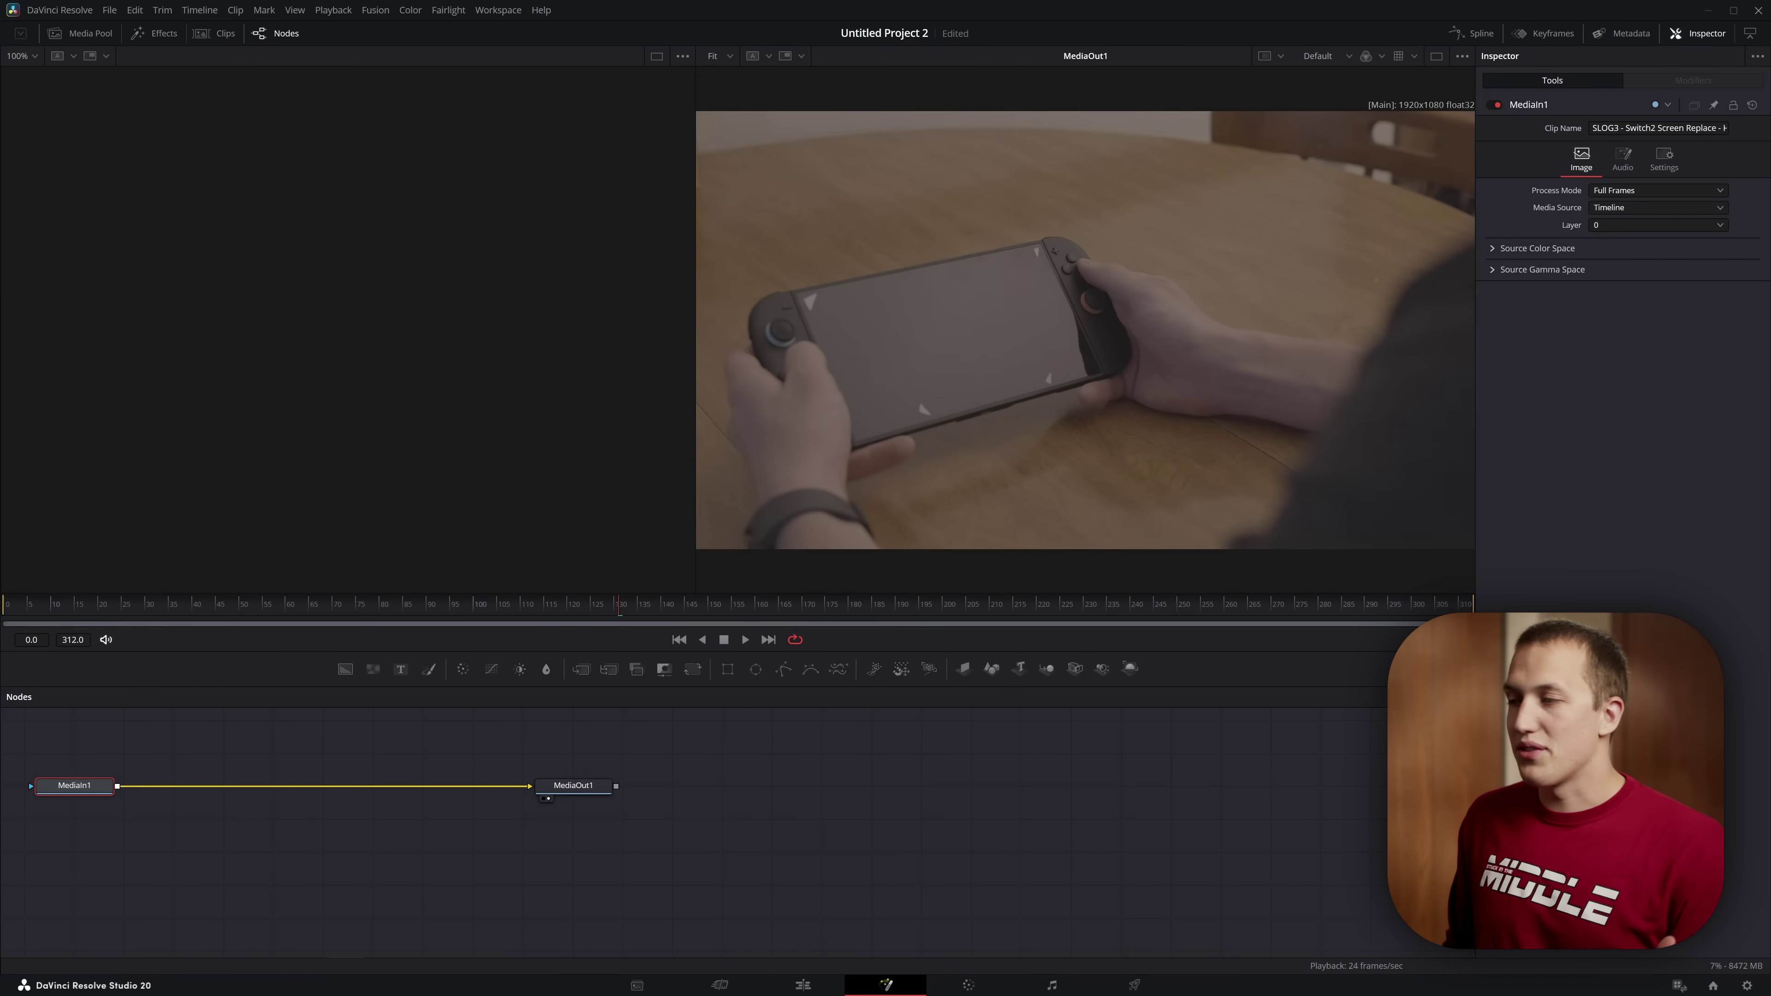
pyautogui.click(1747, 986)
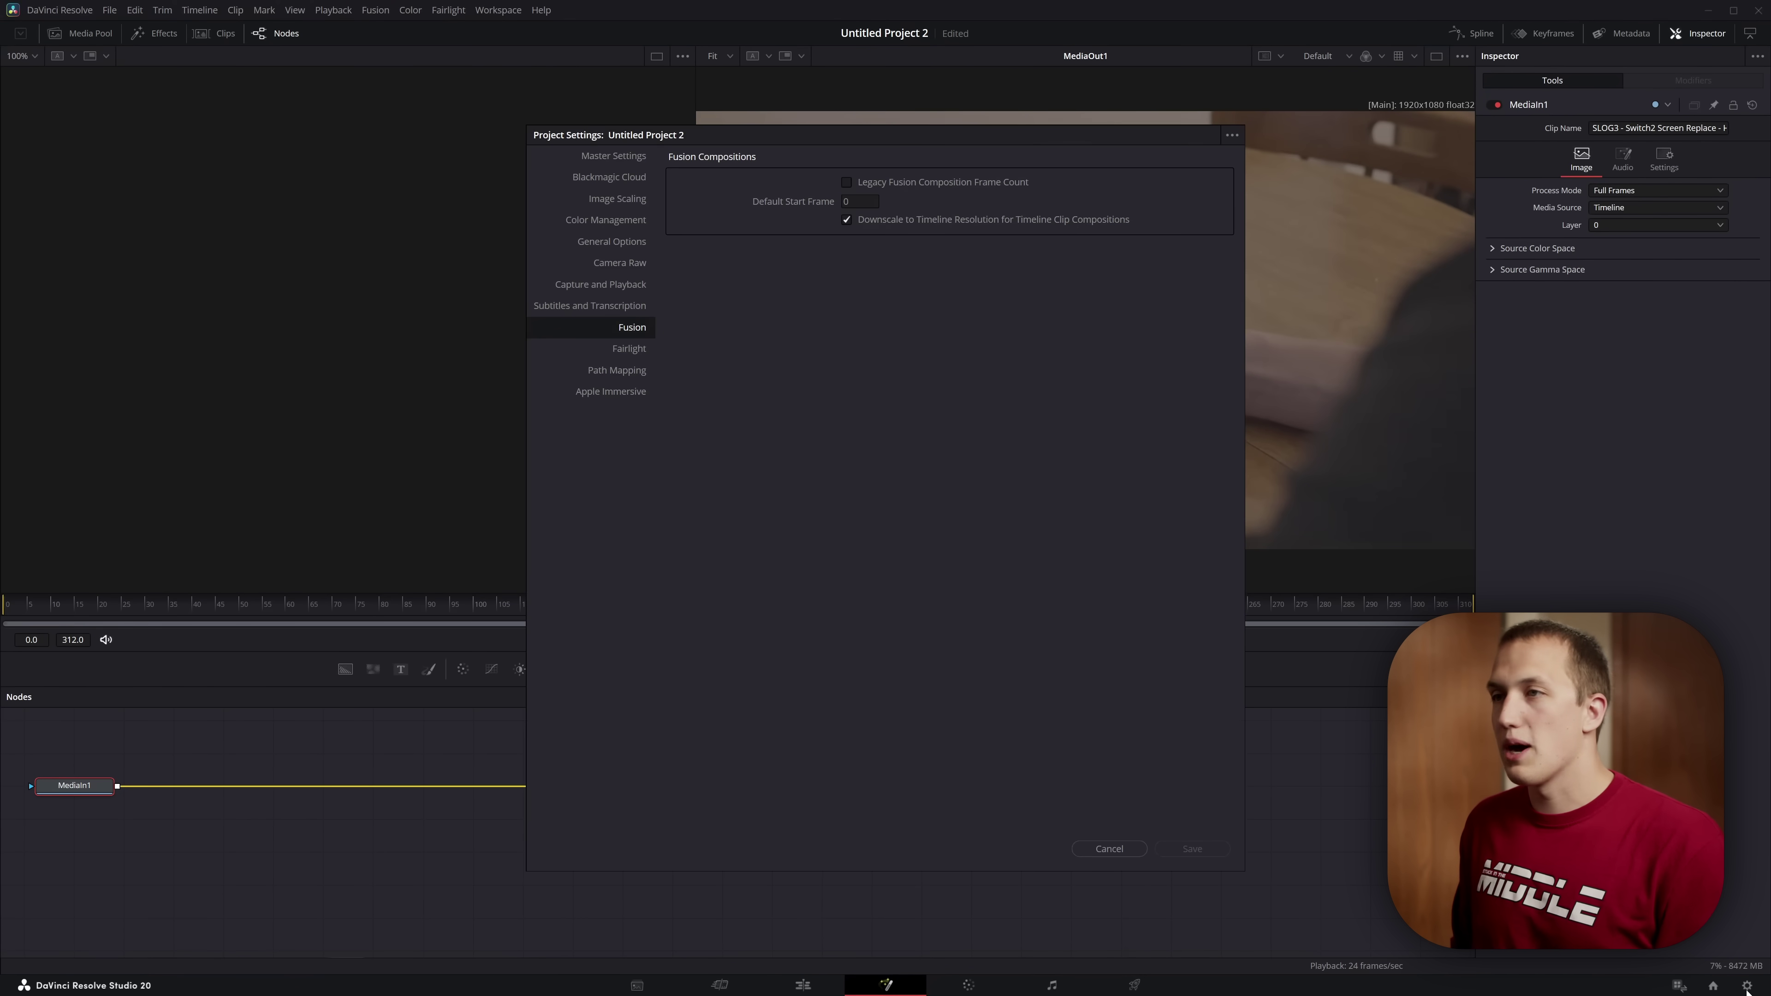
pyautogui.click(604, 162)
pyautogui.click(967, 183)
pyautogui.click(914, 320)
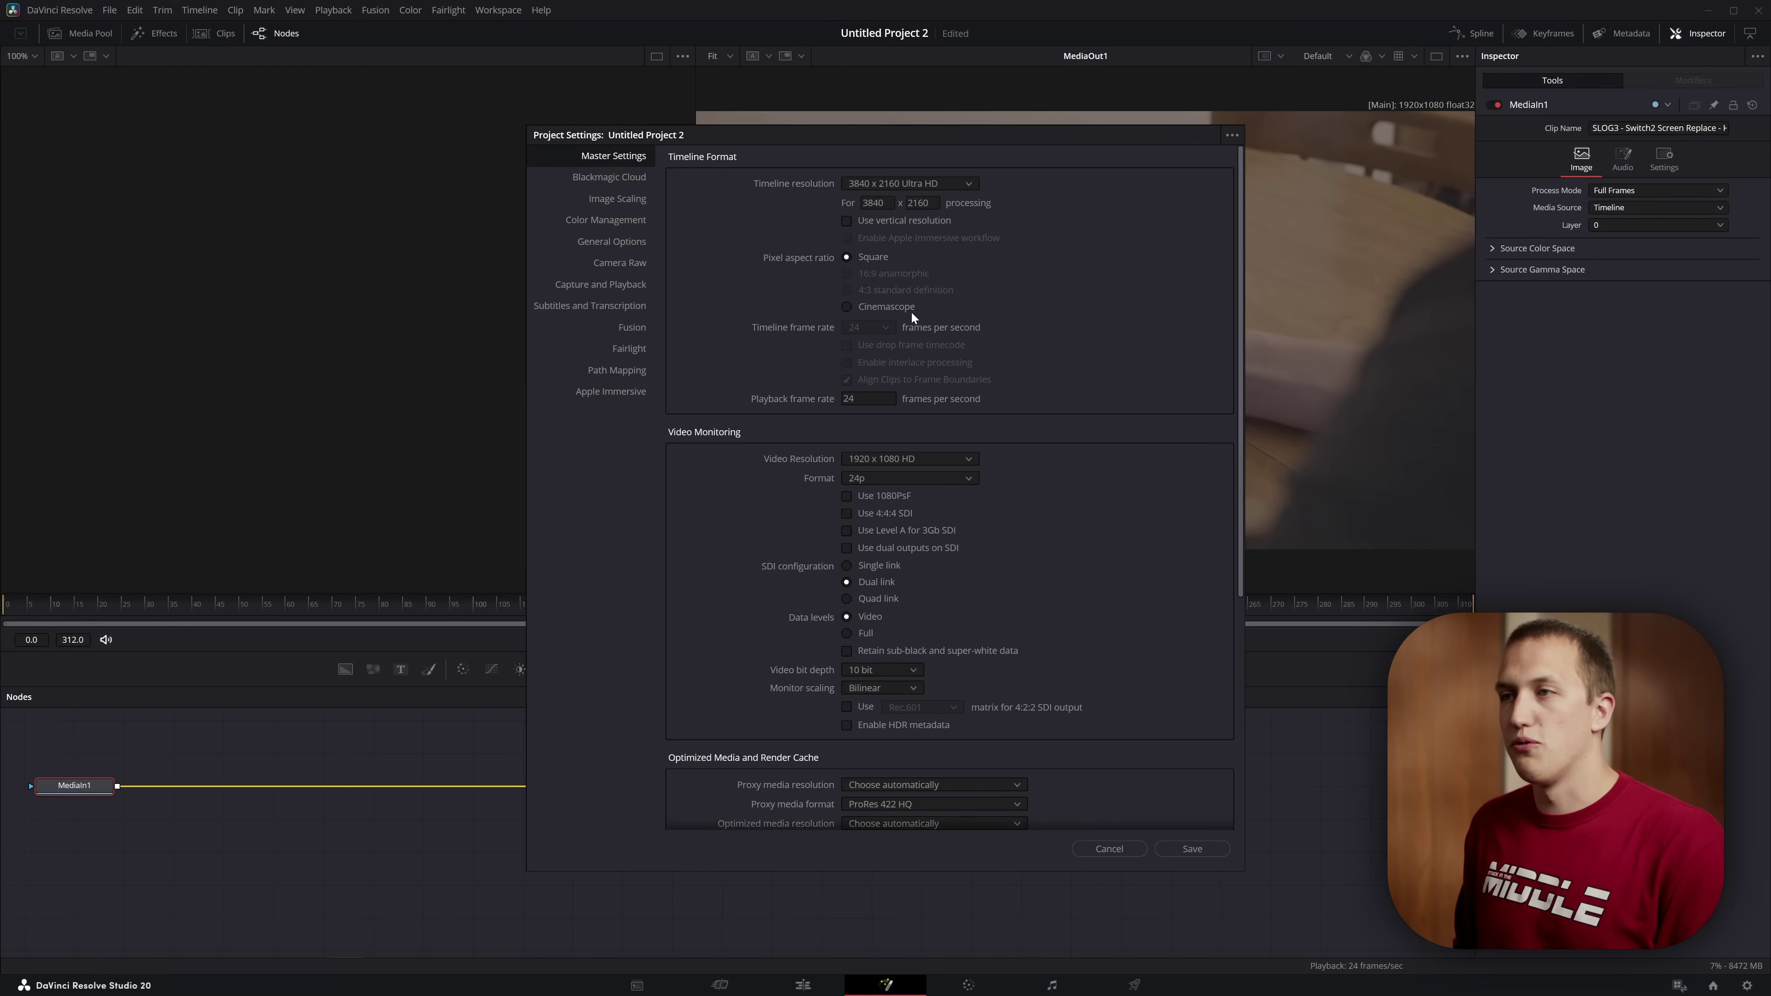
pyautogui.click(1178, 849)
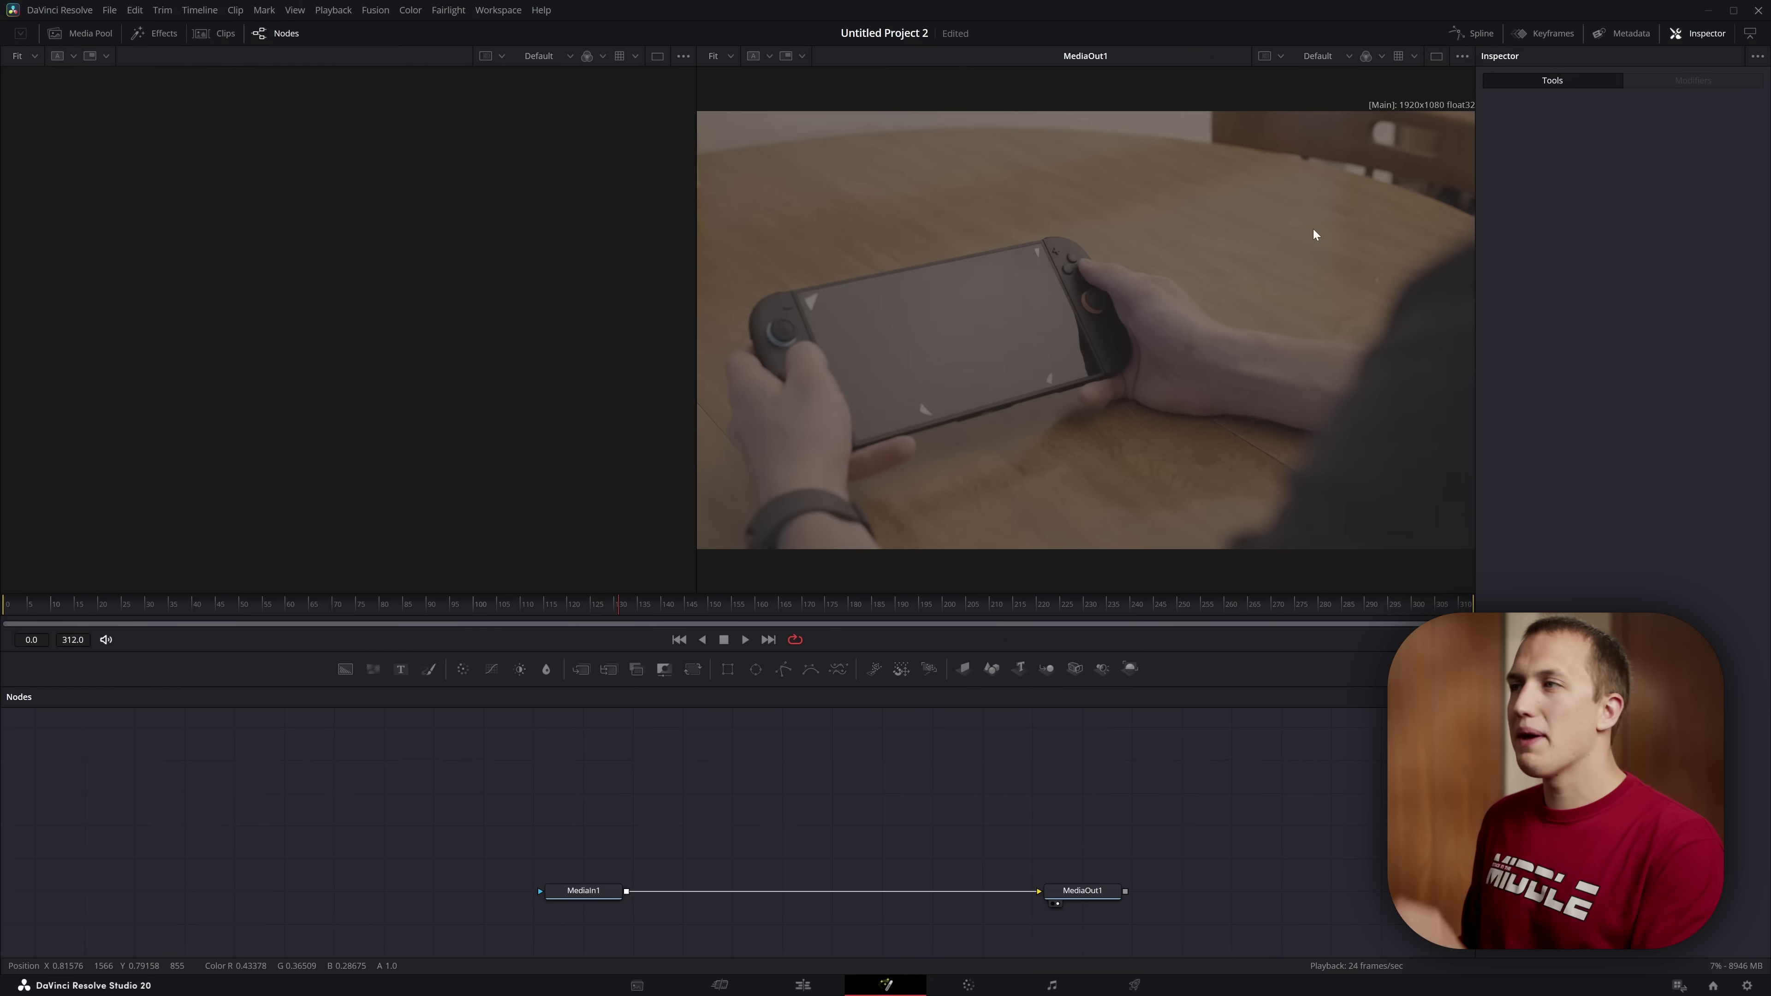
# - Bring the SLOG3 clip in as MediaIn2, add a Letterbox with Auto Resolution, and view Letterbox1
pyautogui.click(56, 34)
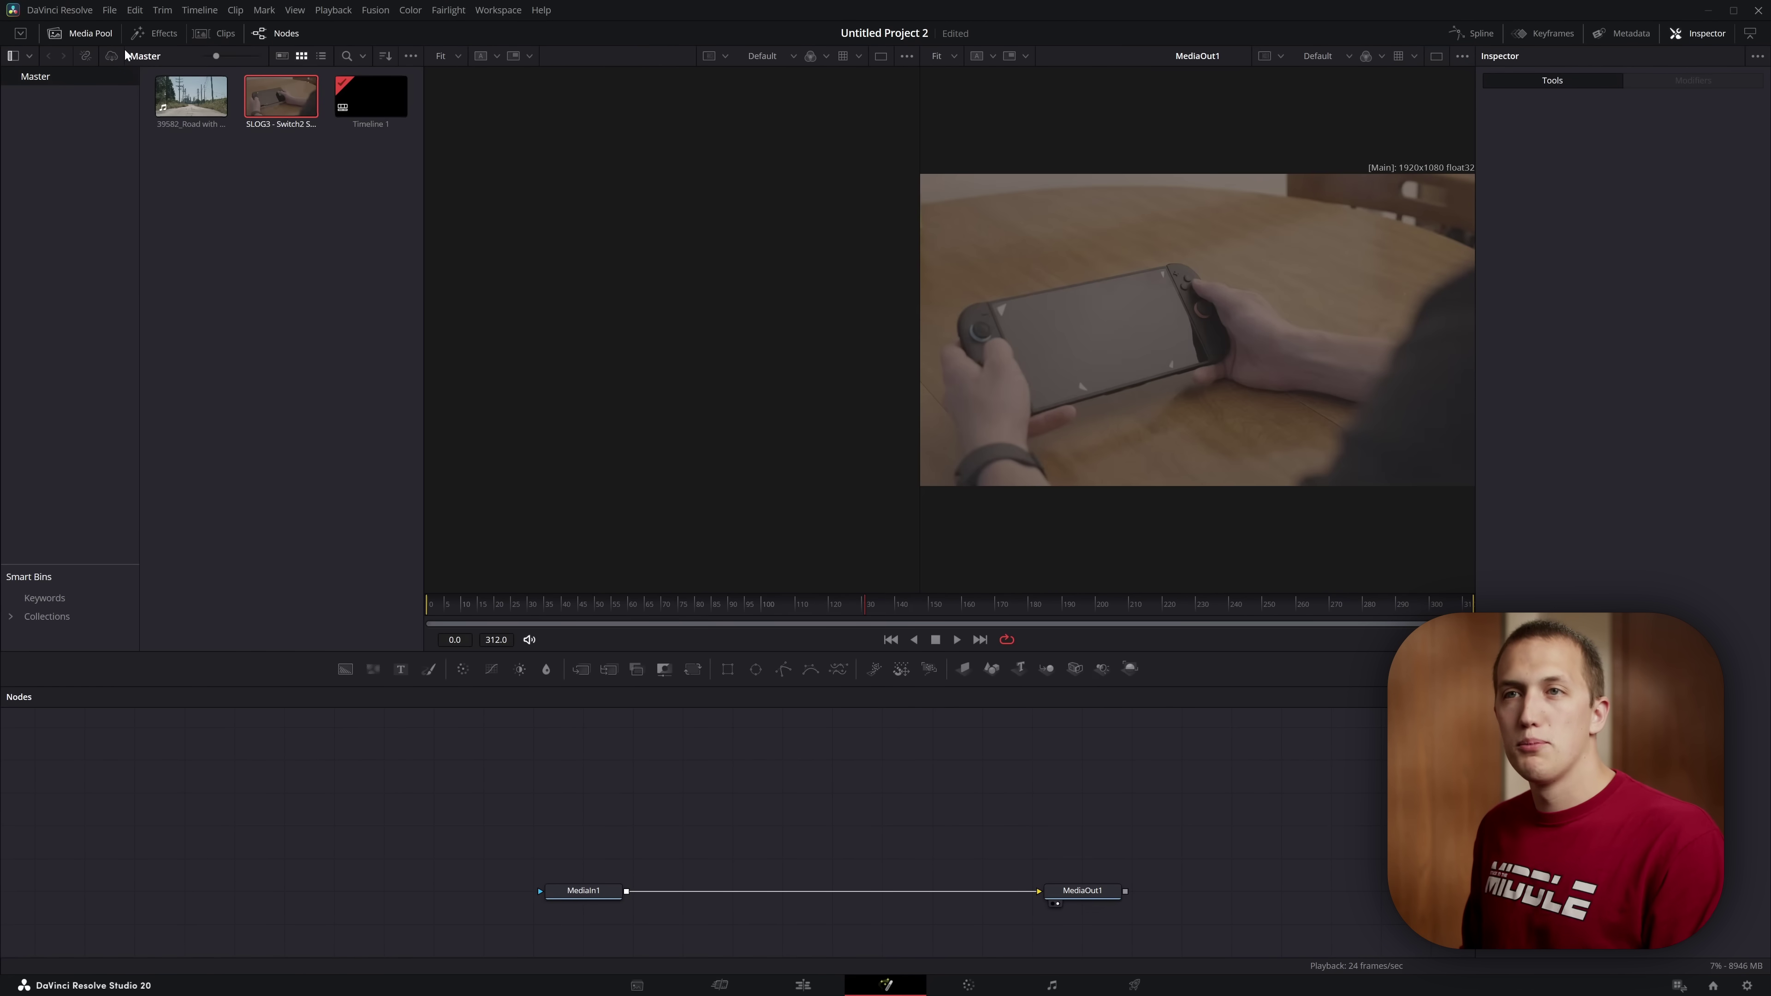
pyautogui.moveTo(279, 117); pyautogui.dragTo(586, 338)
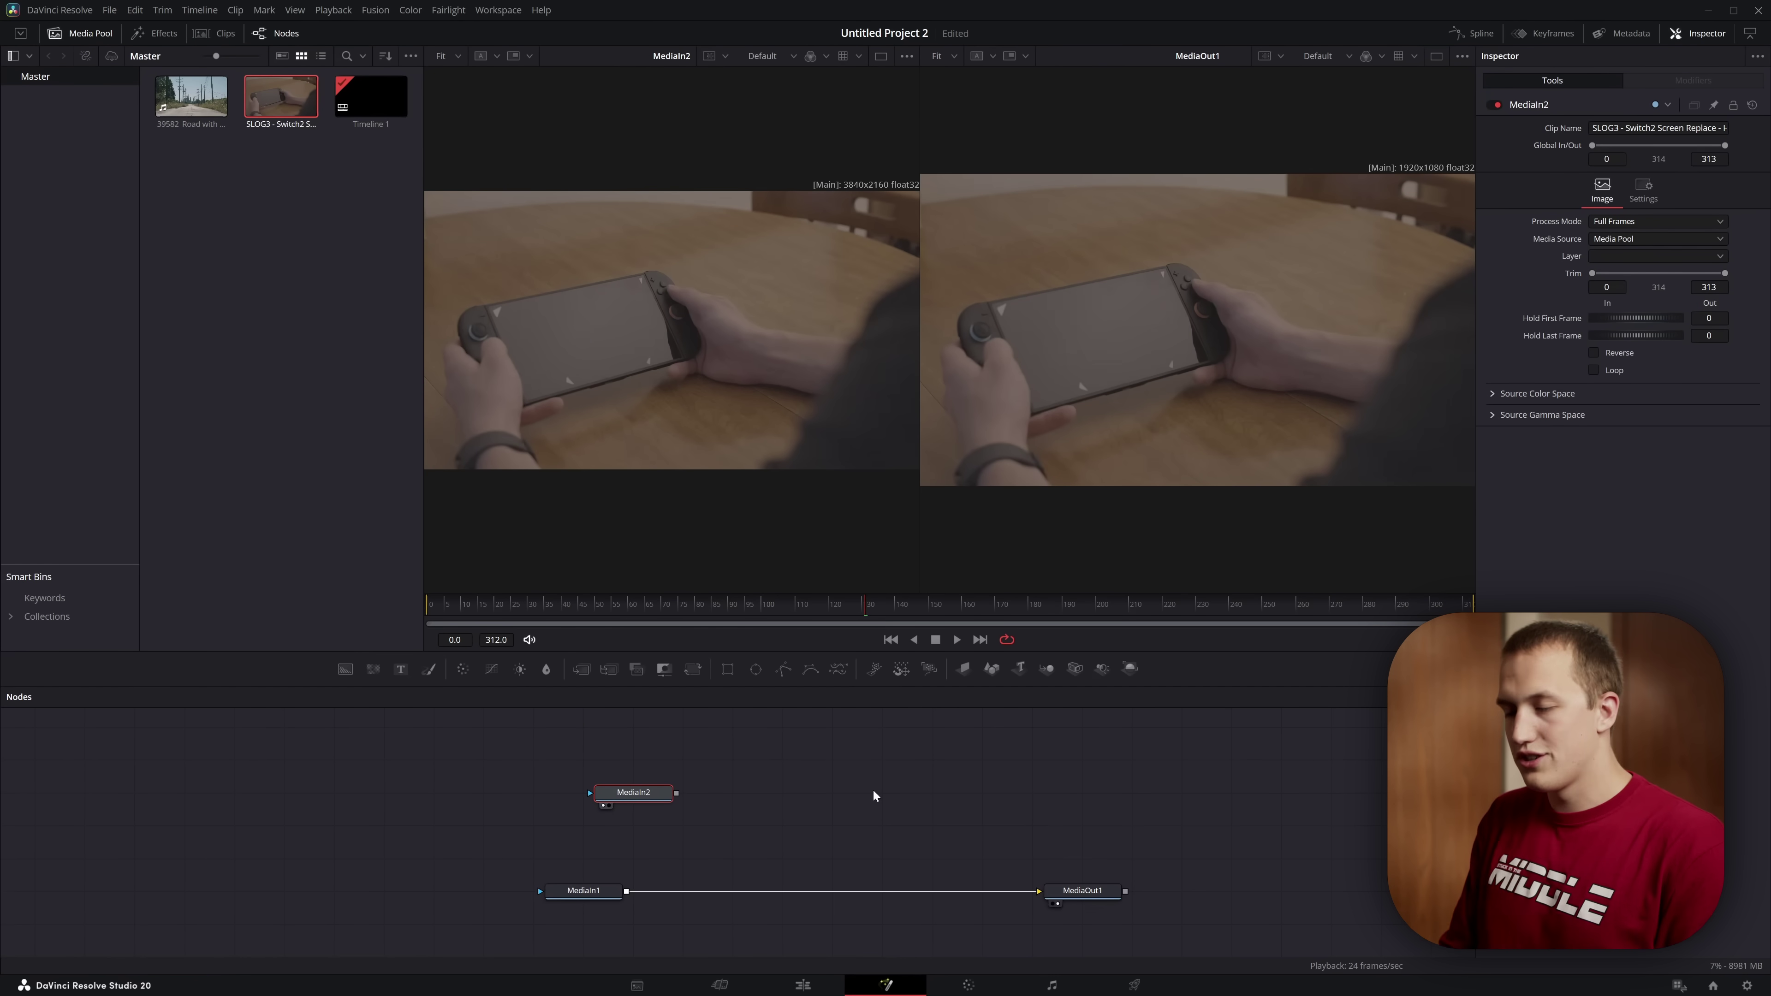
pyautogui.hotkey('shift', 'space')
pyautogui.write('letter')
pyautogui.press('Return')
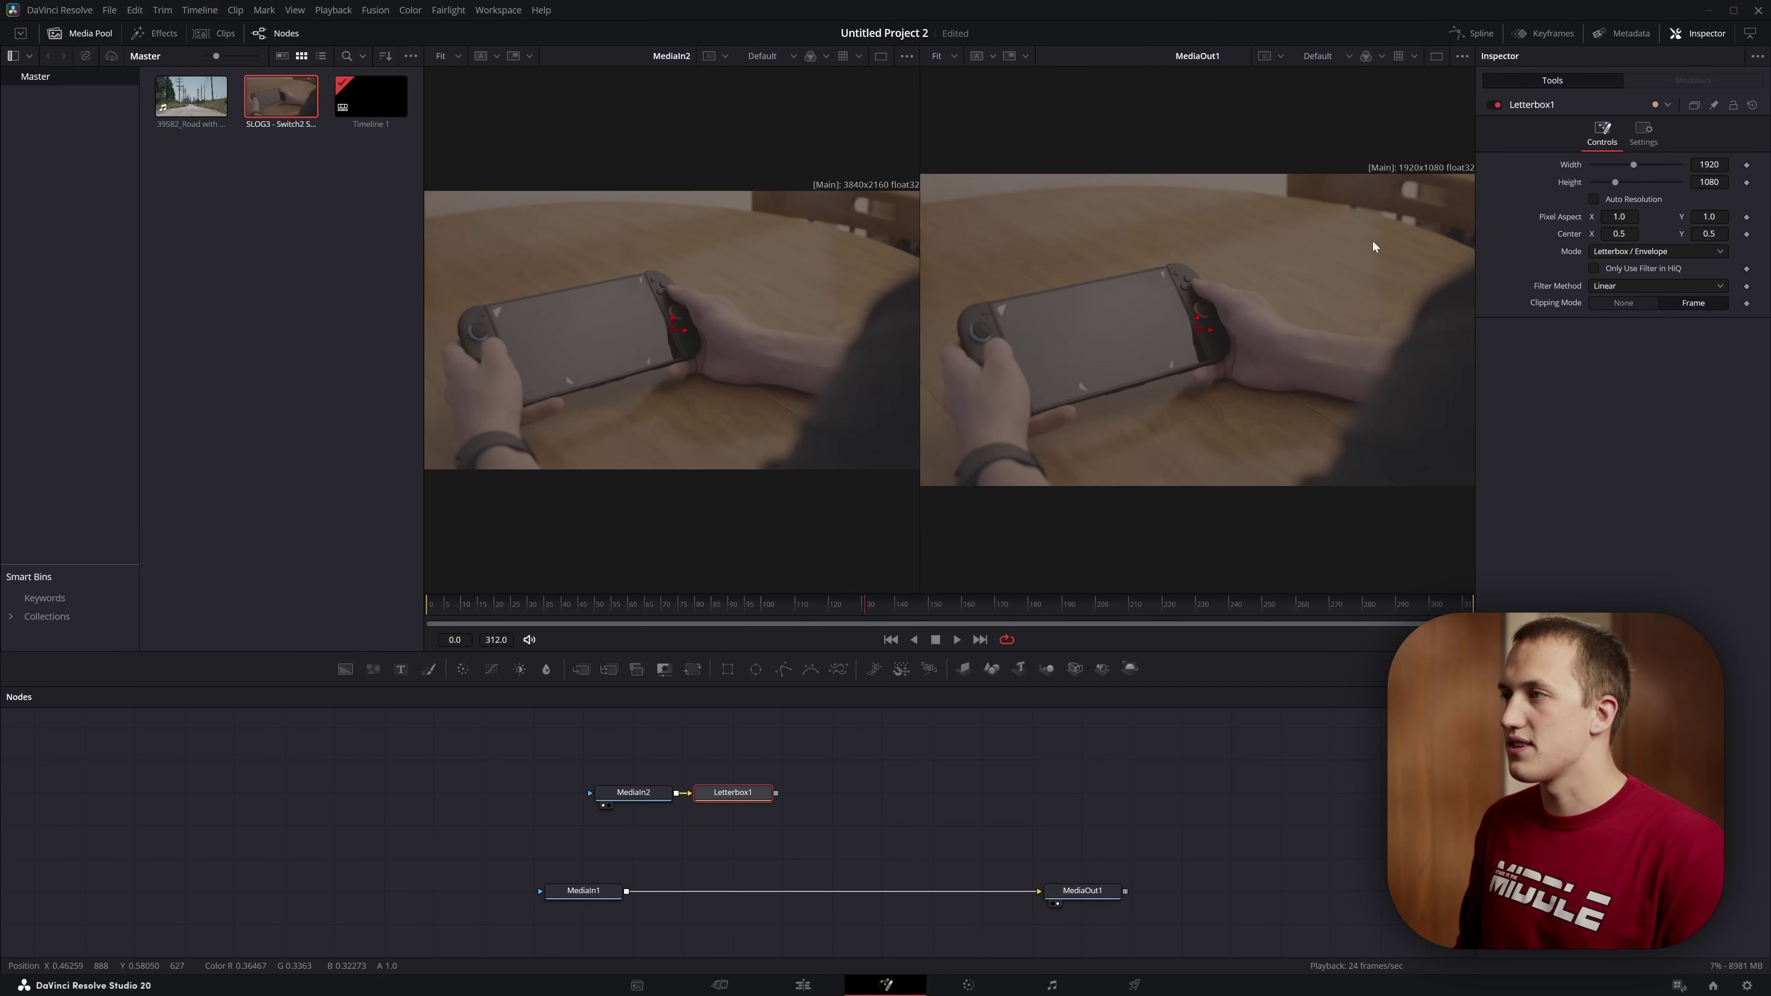
pyautogui.click(1643, 203)
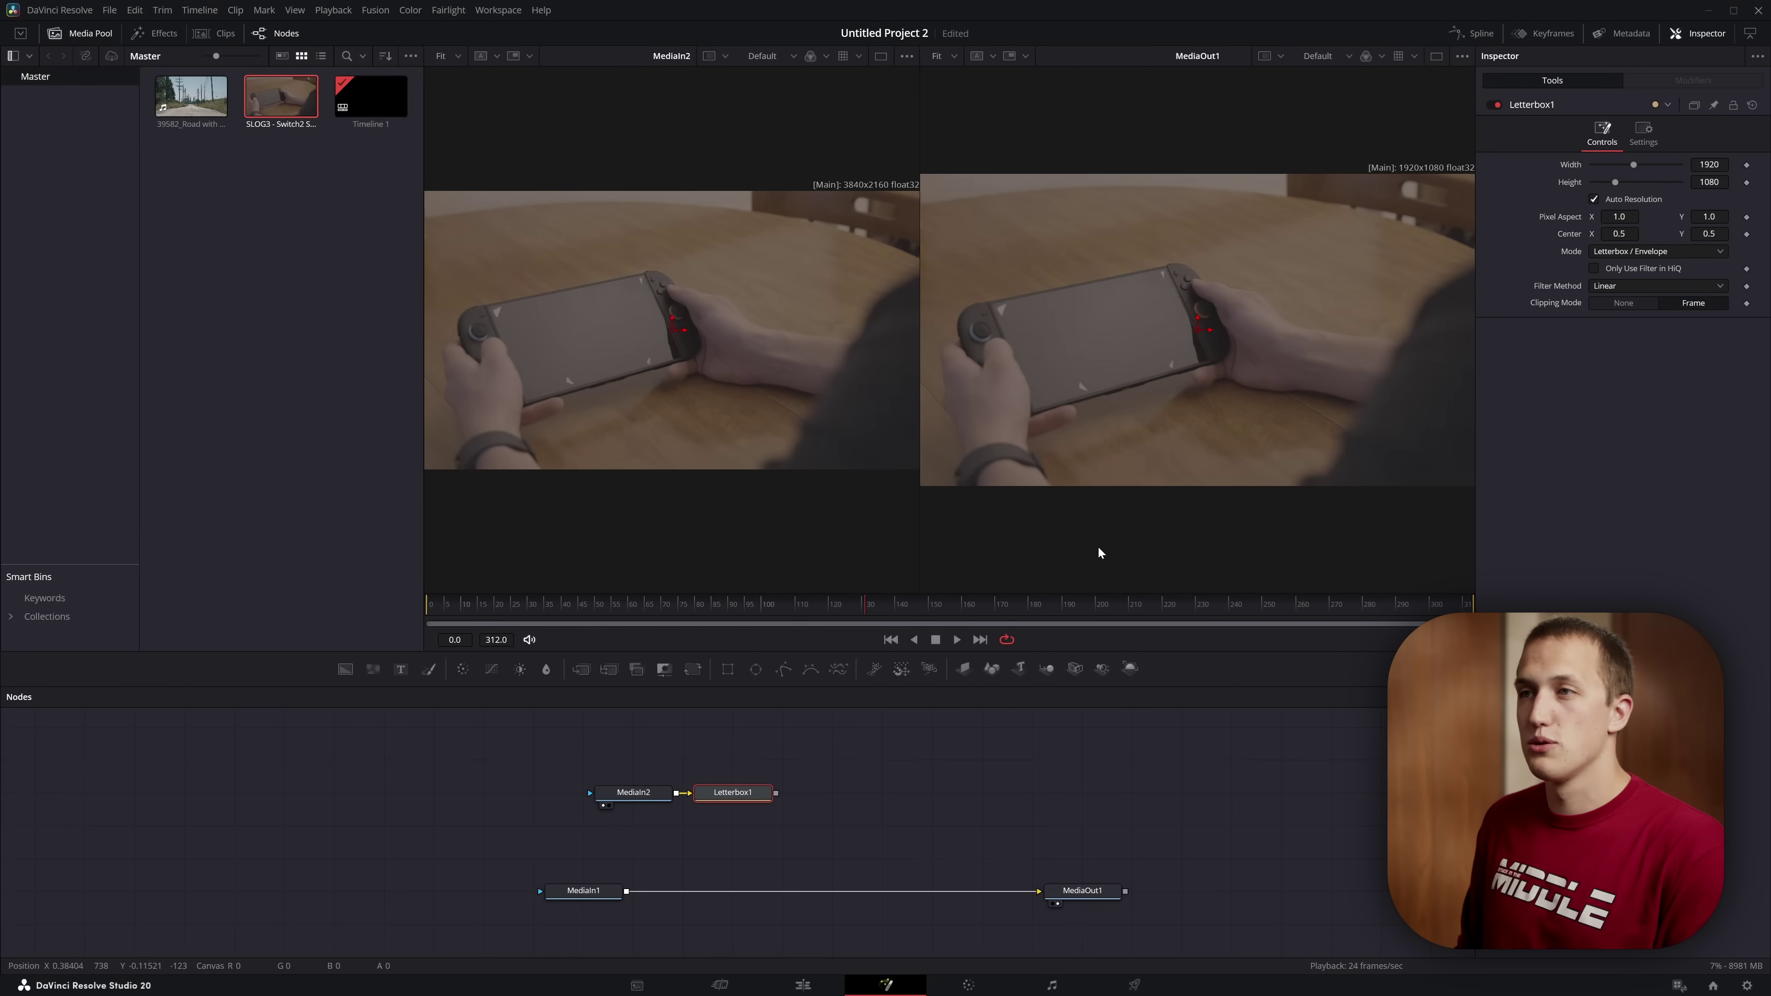
pyautogui.press('1')
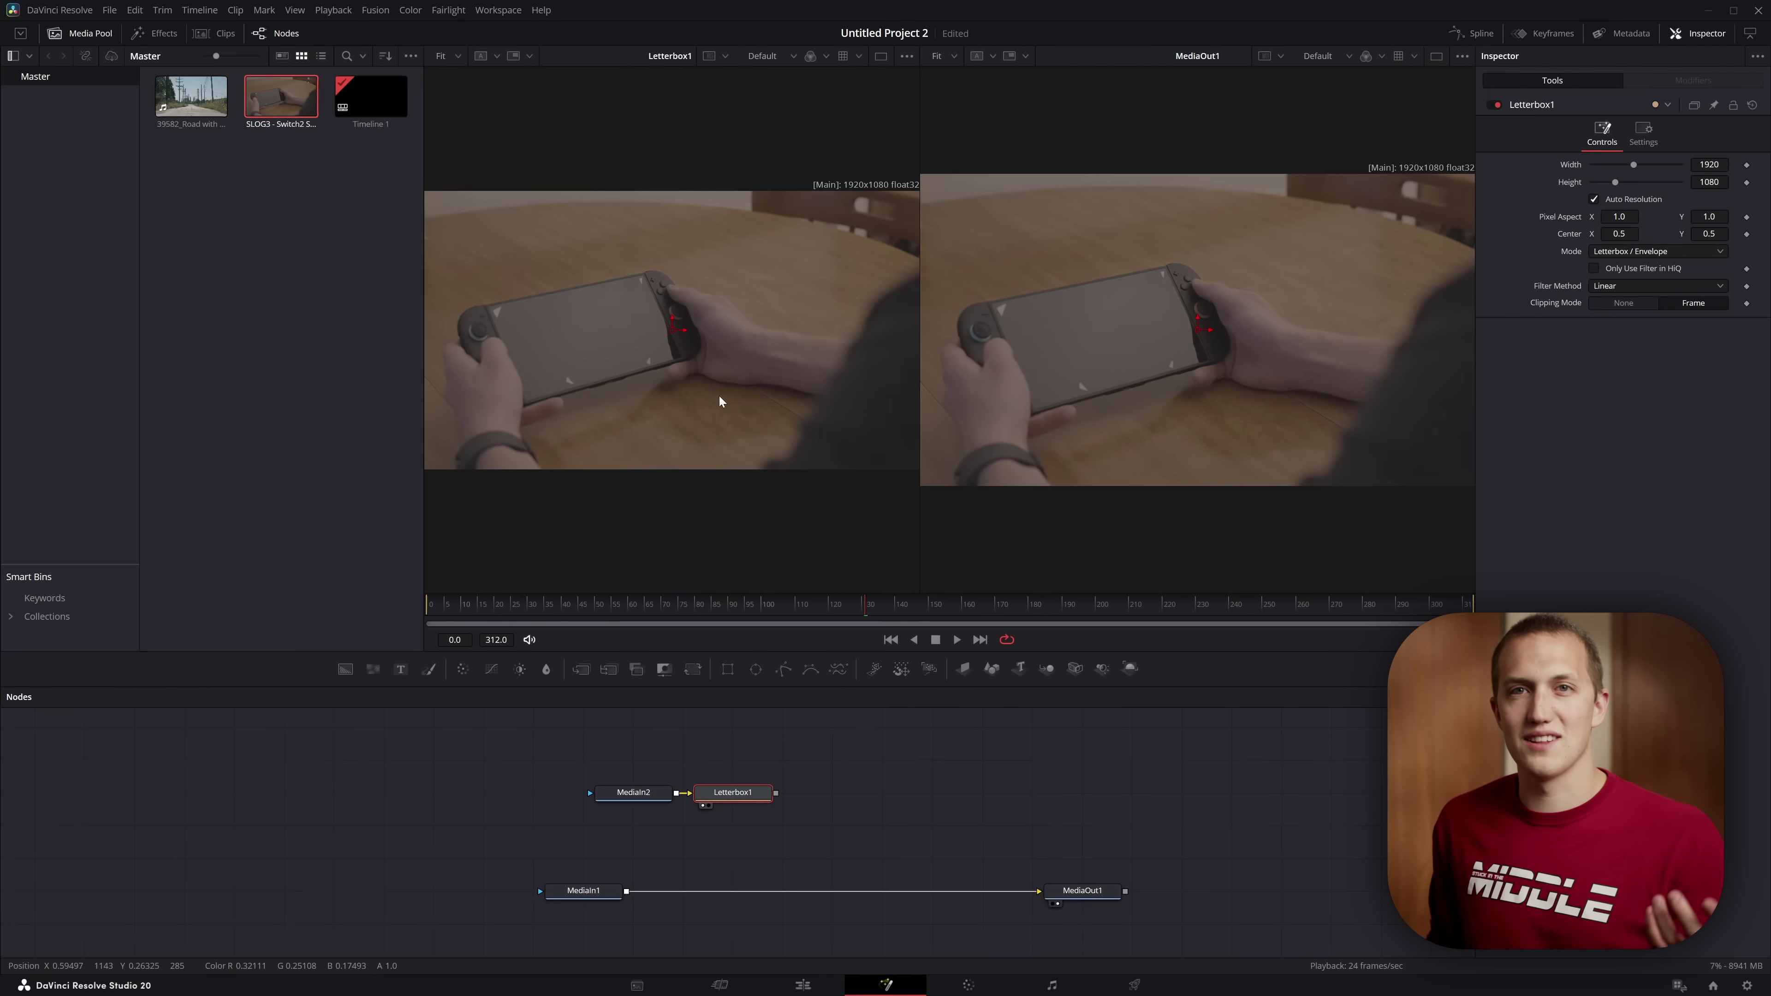